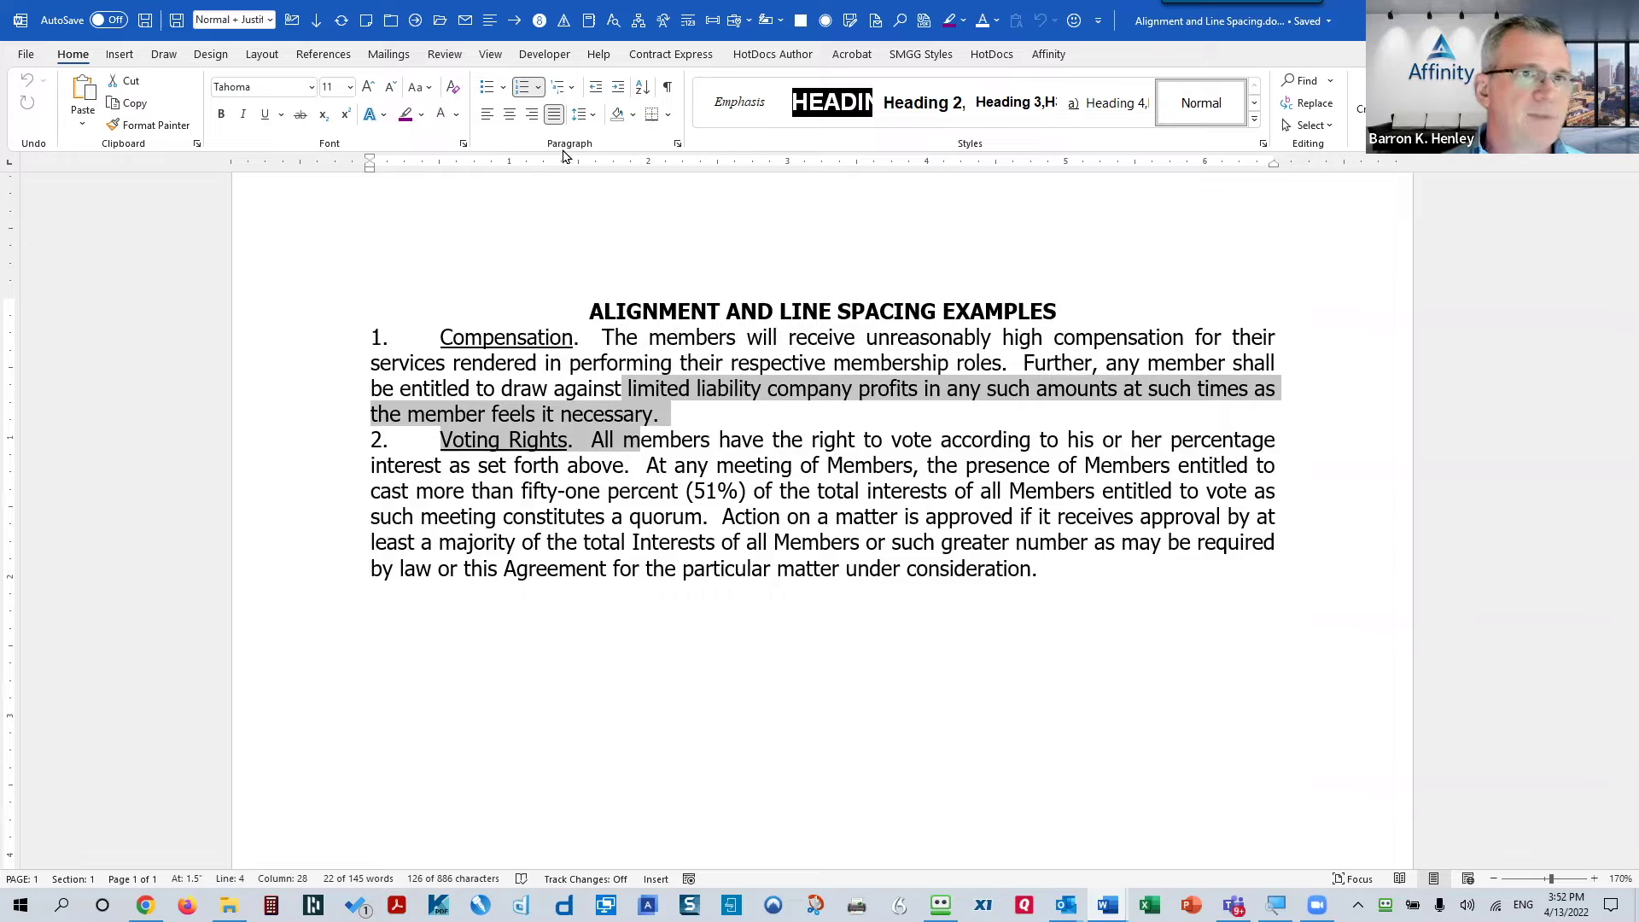
Set the line spacing of the two selected numbered paragraphs to 2.0
left_click(595, 118)
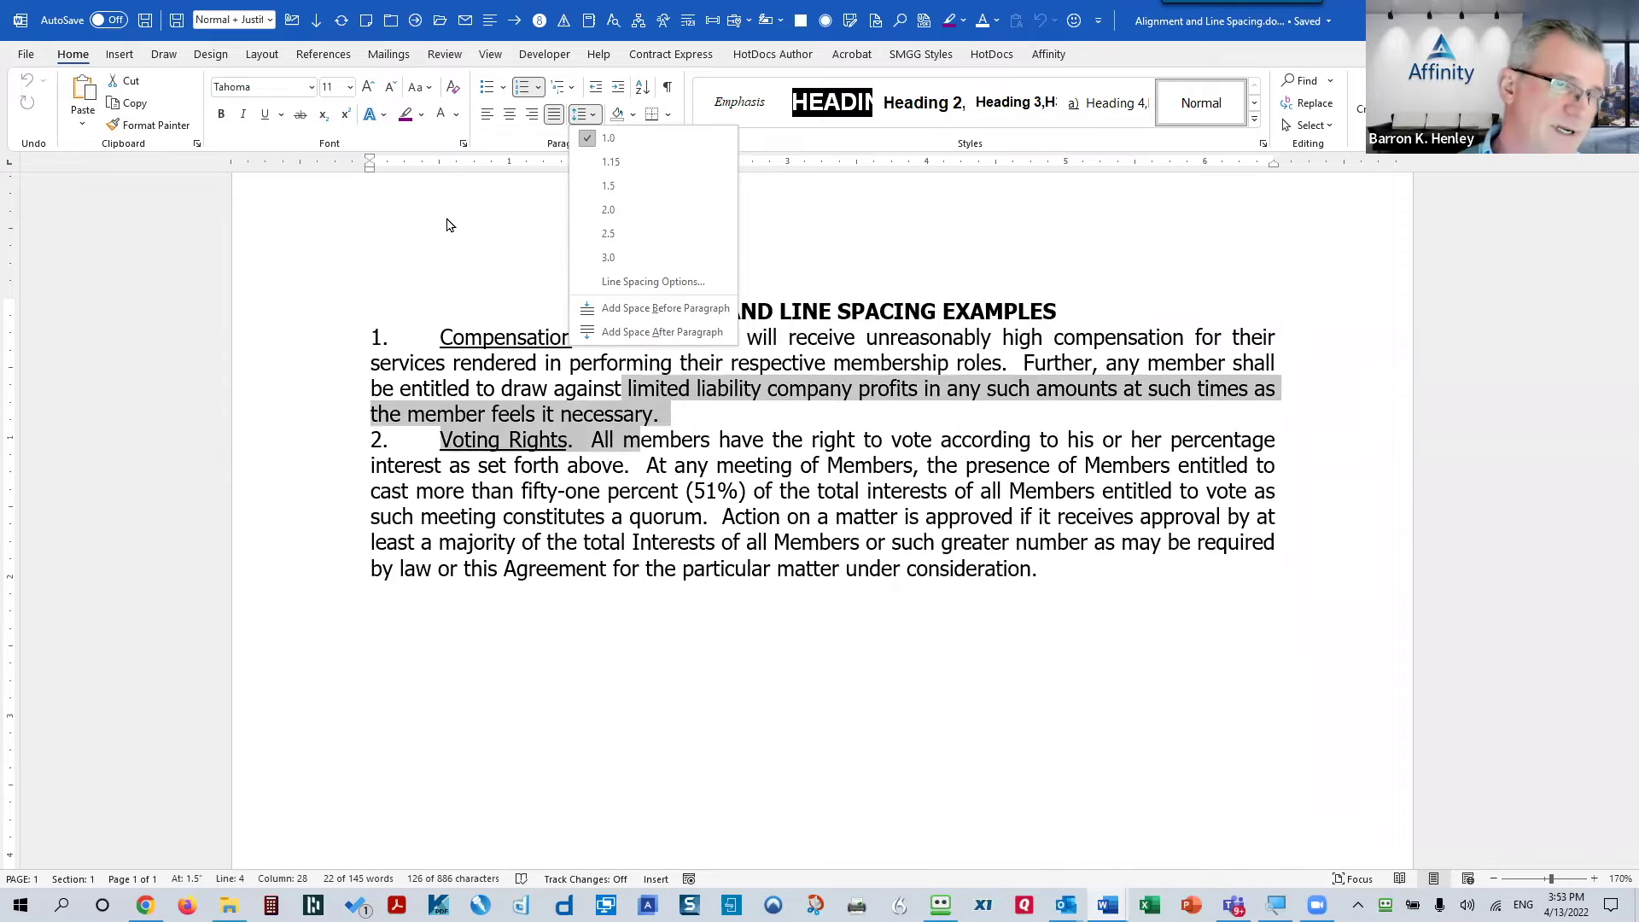
left_click(609, 210)
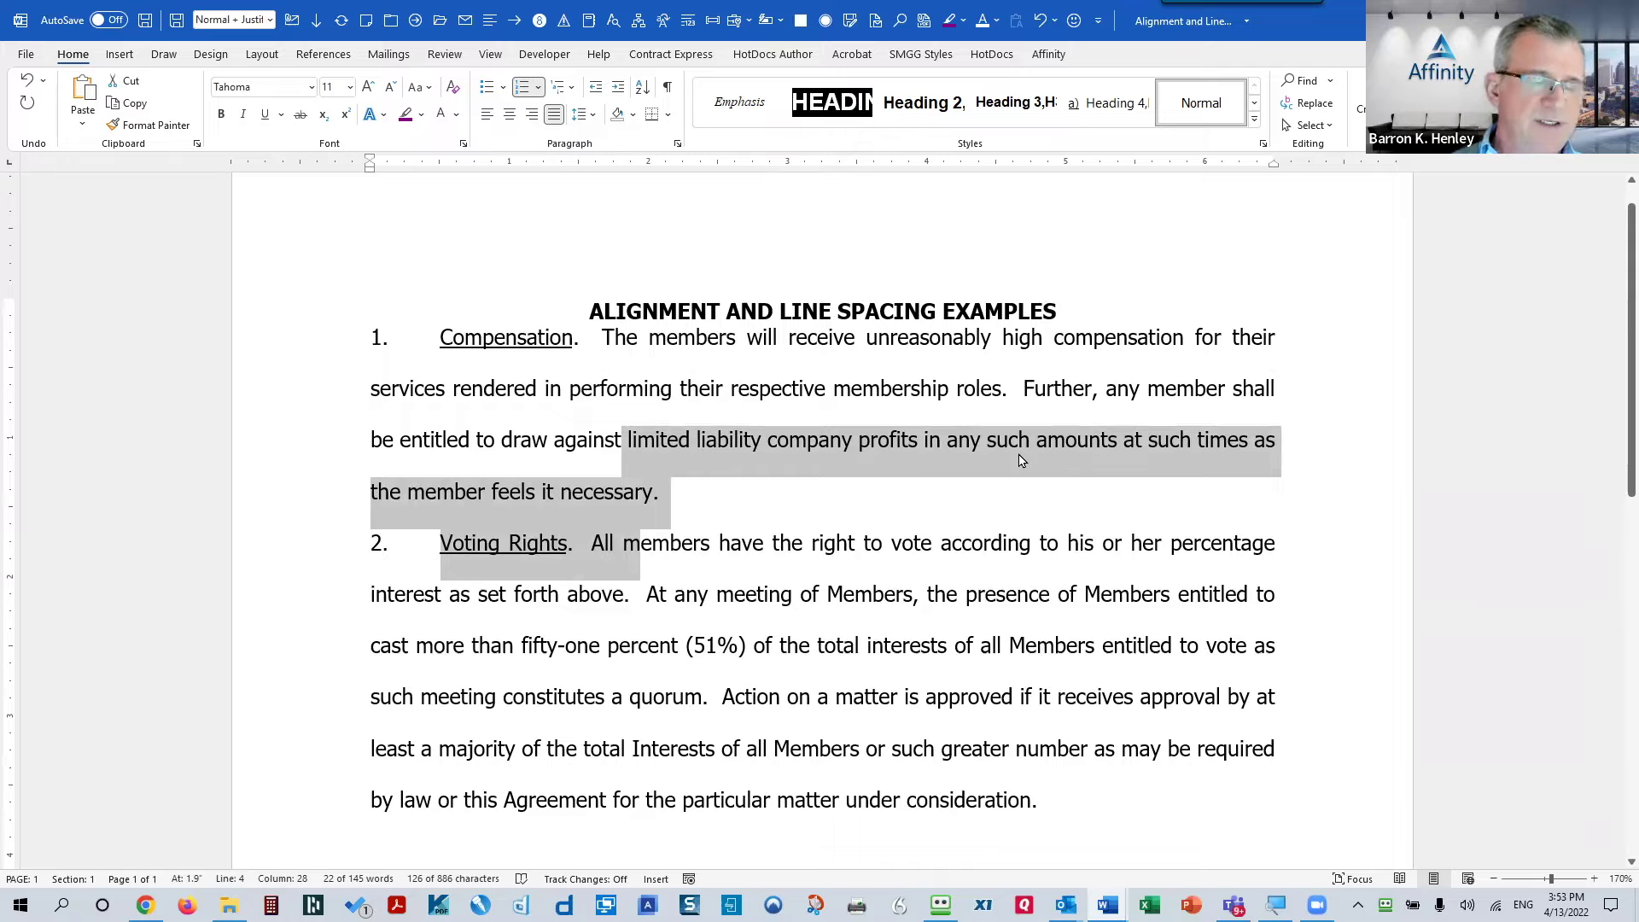
right_click(930, 452)
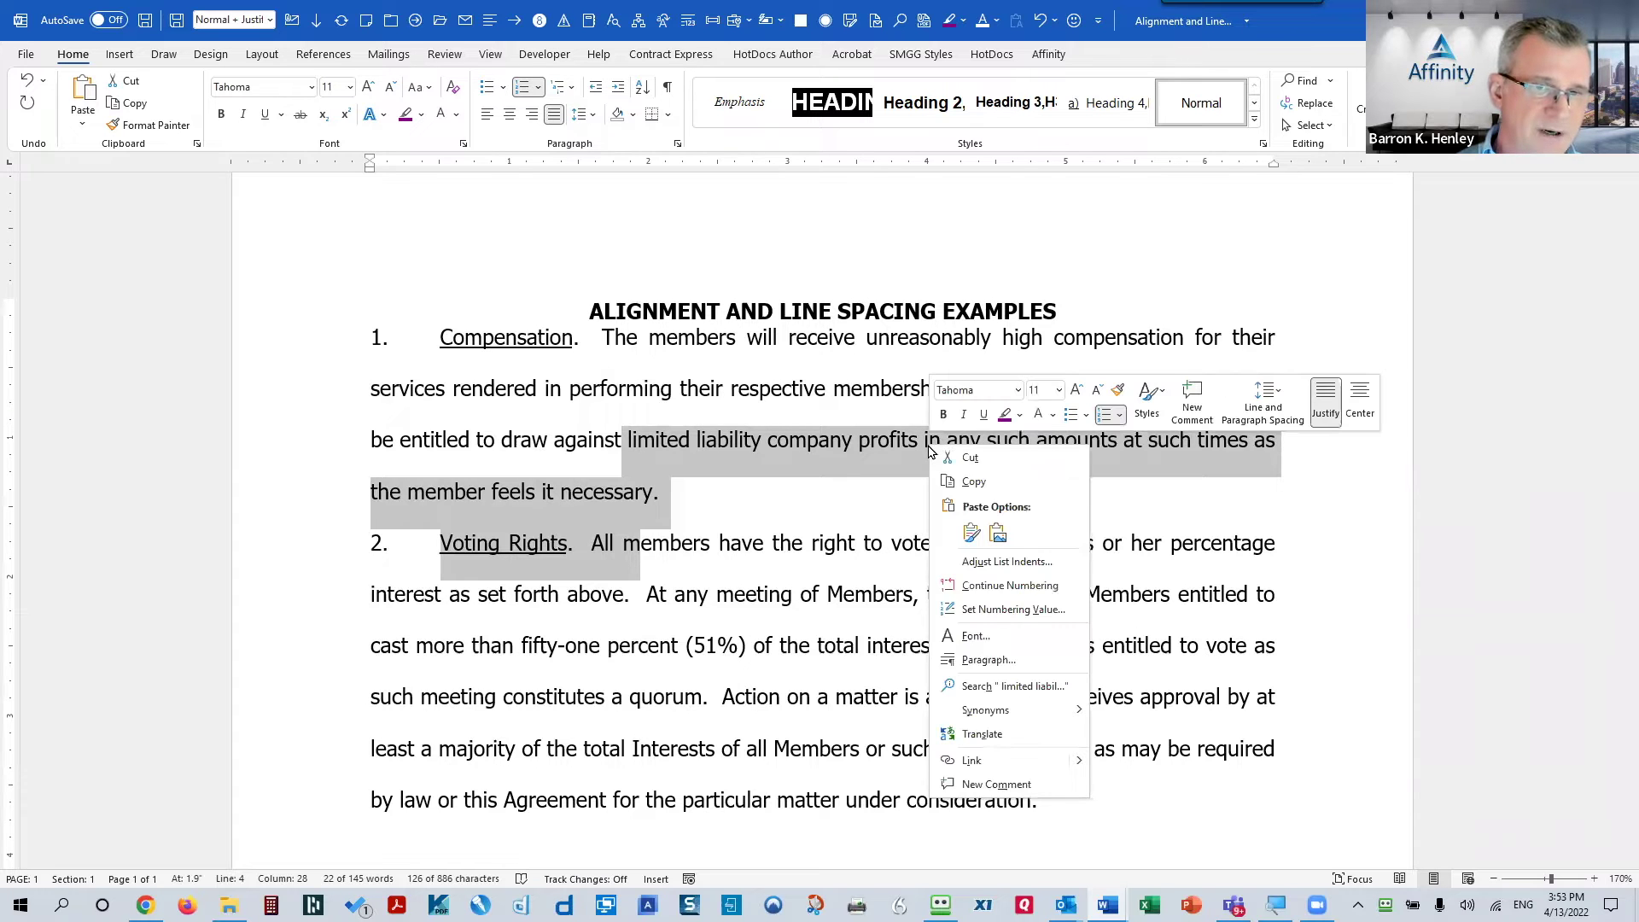
left_click(988, 662)
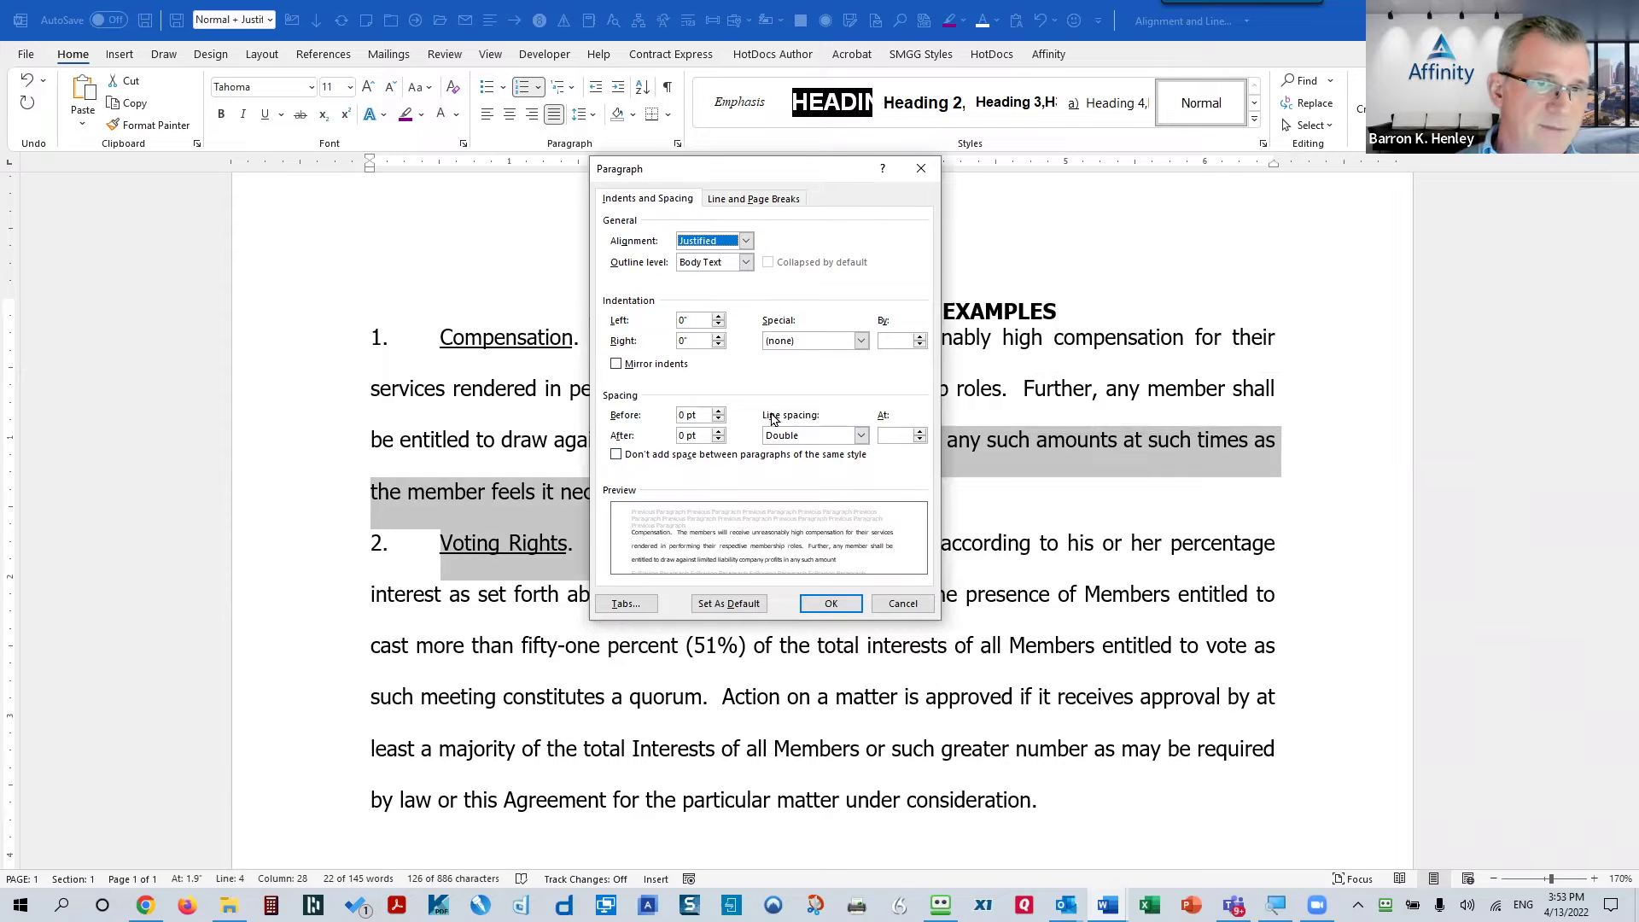
left_click(825, 437)
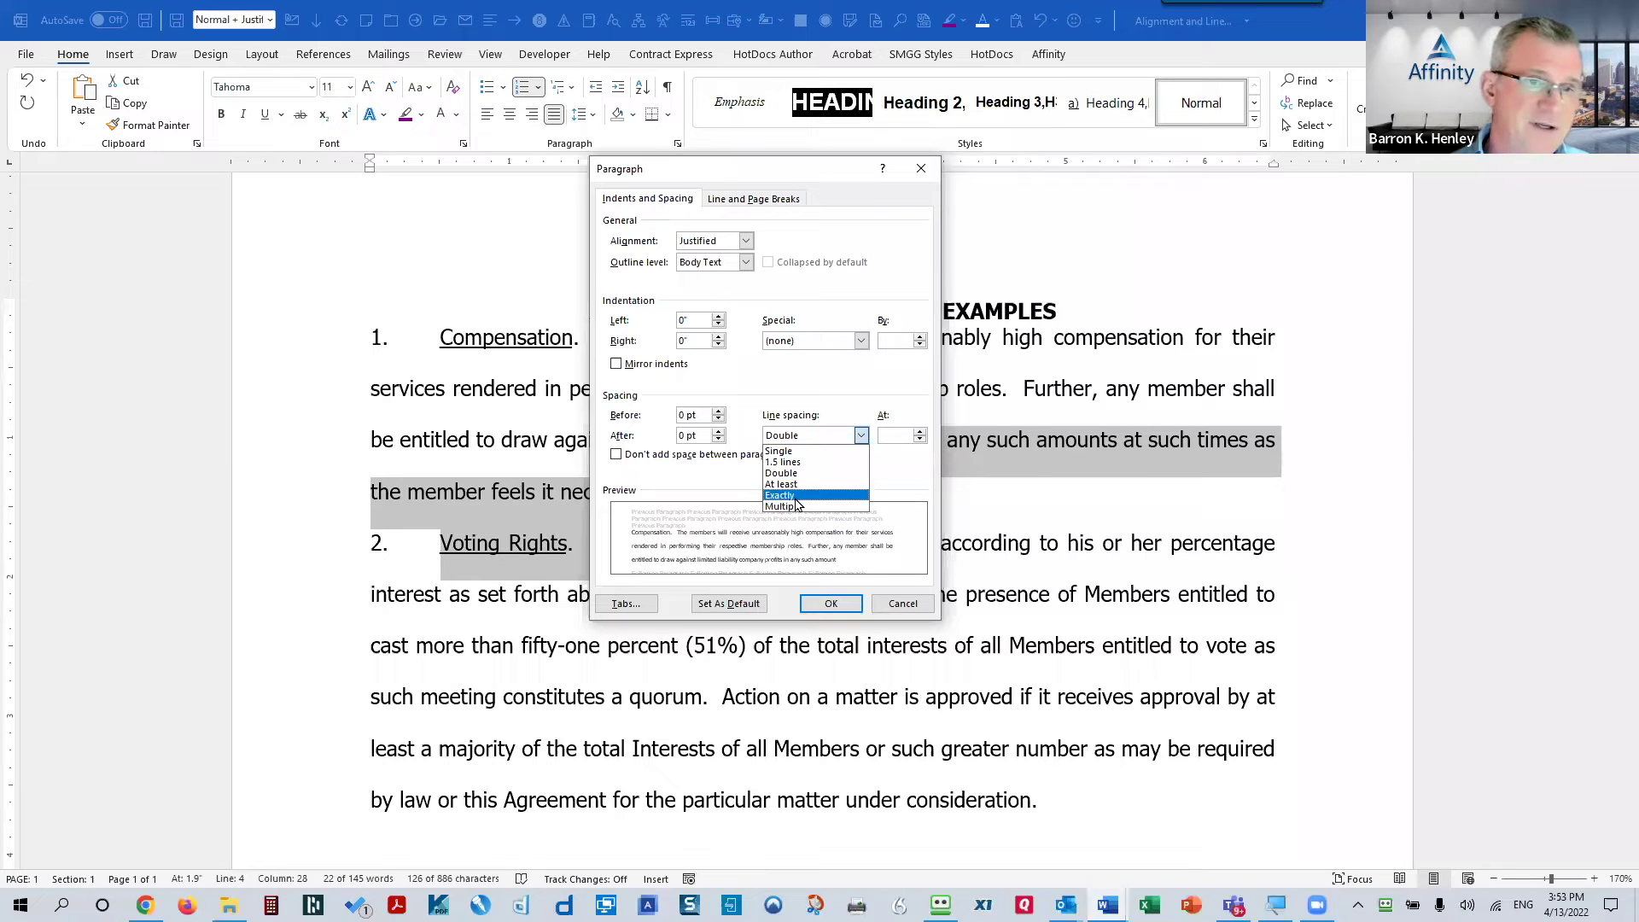
left_click(794, 496)
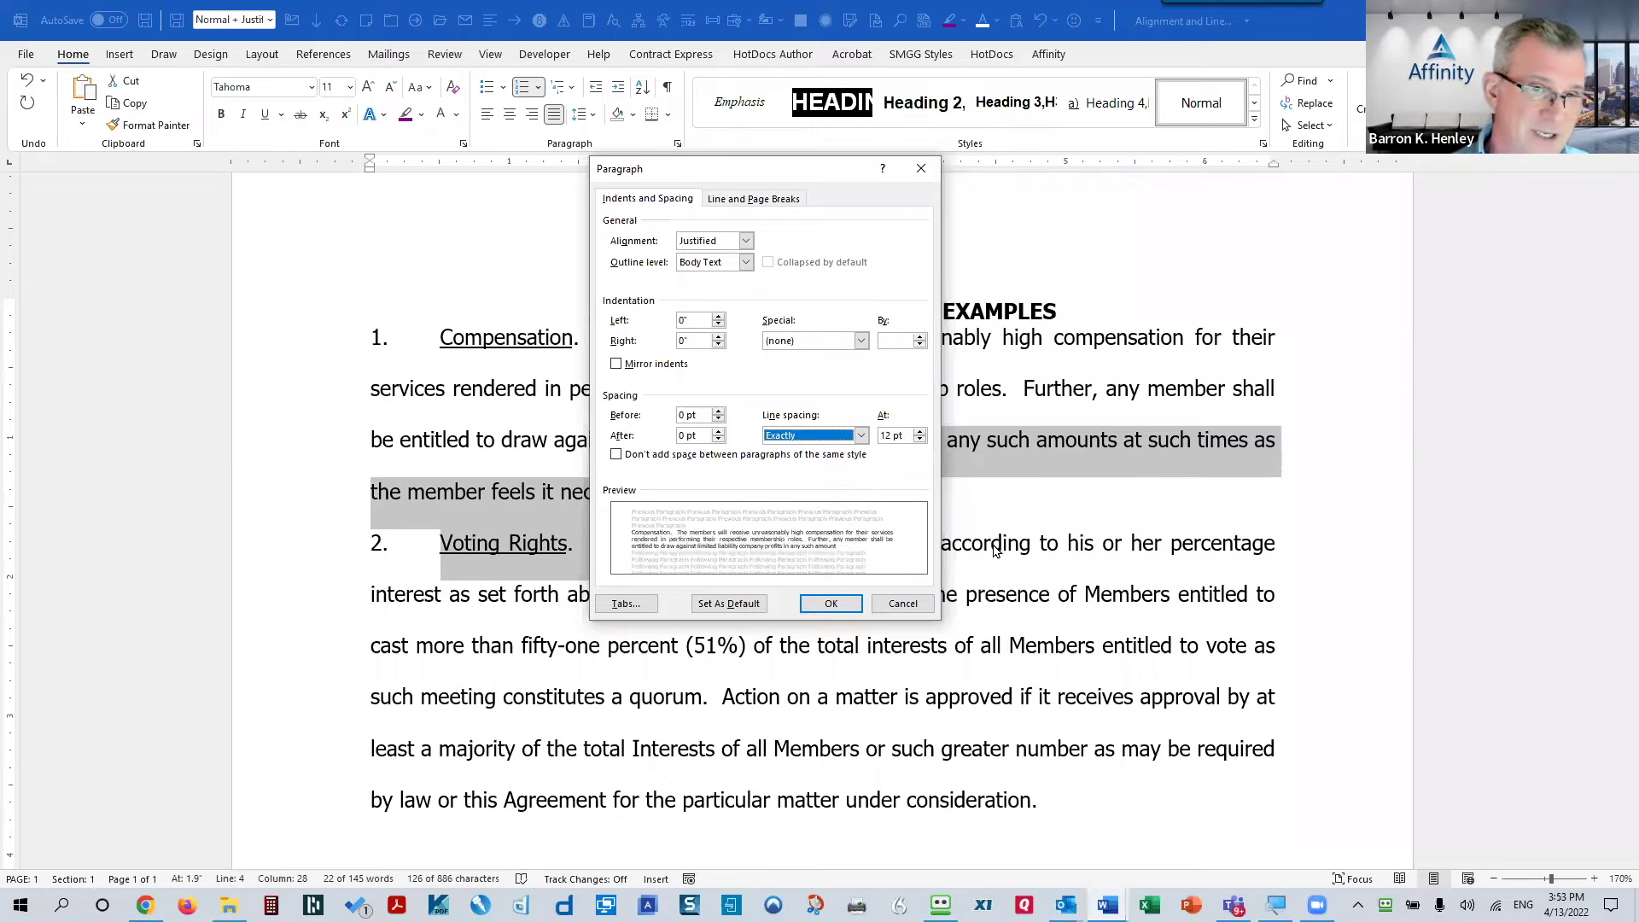
double_click(885, 437)
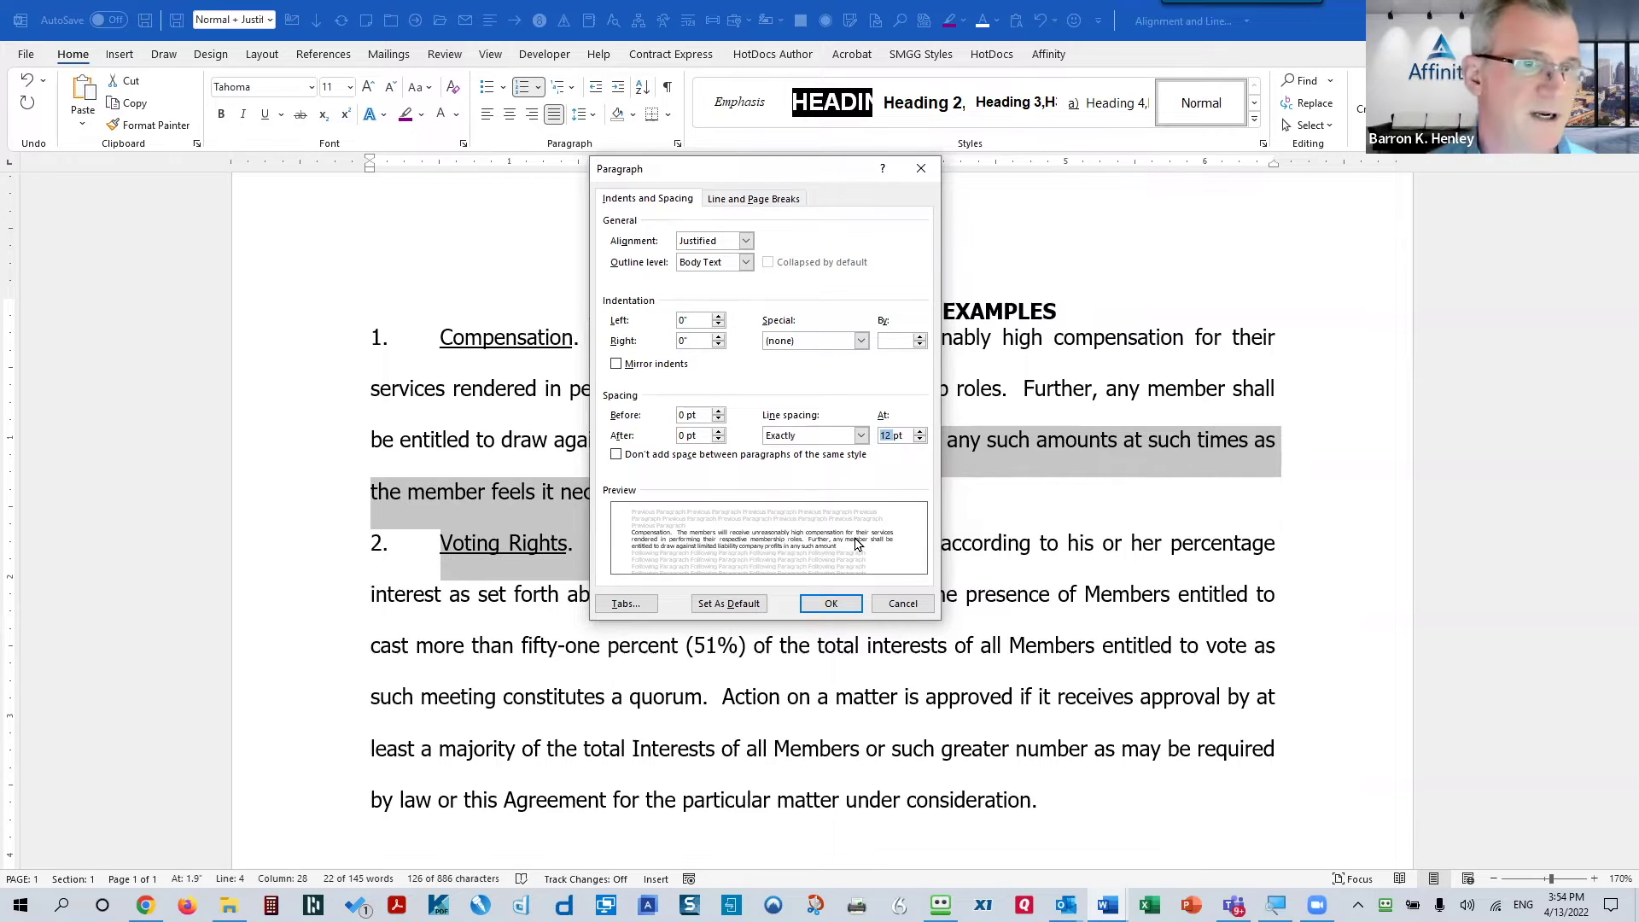
left_click(908, 606)
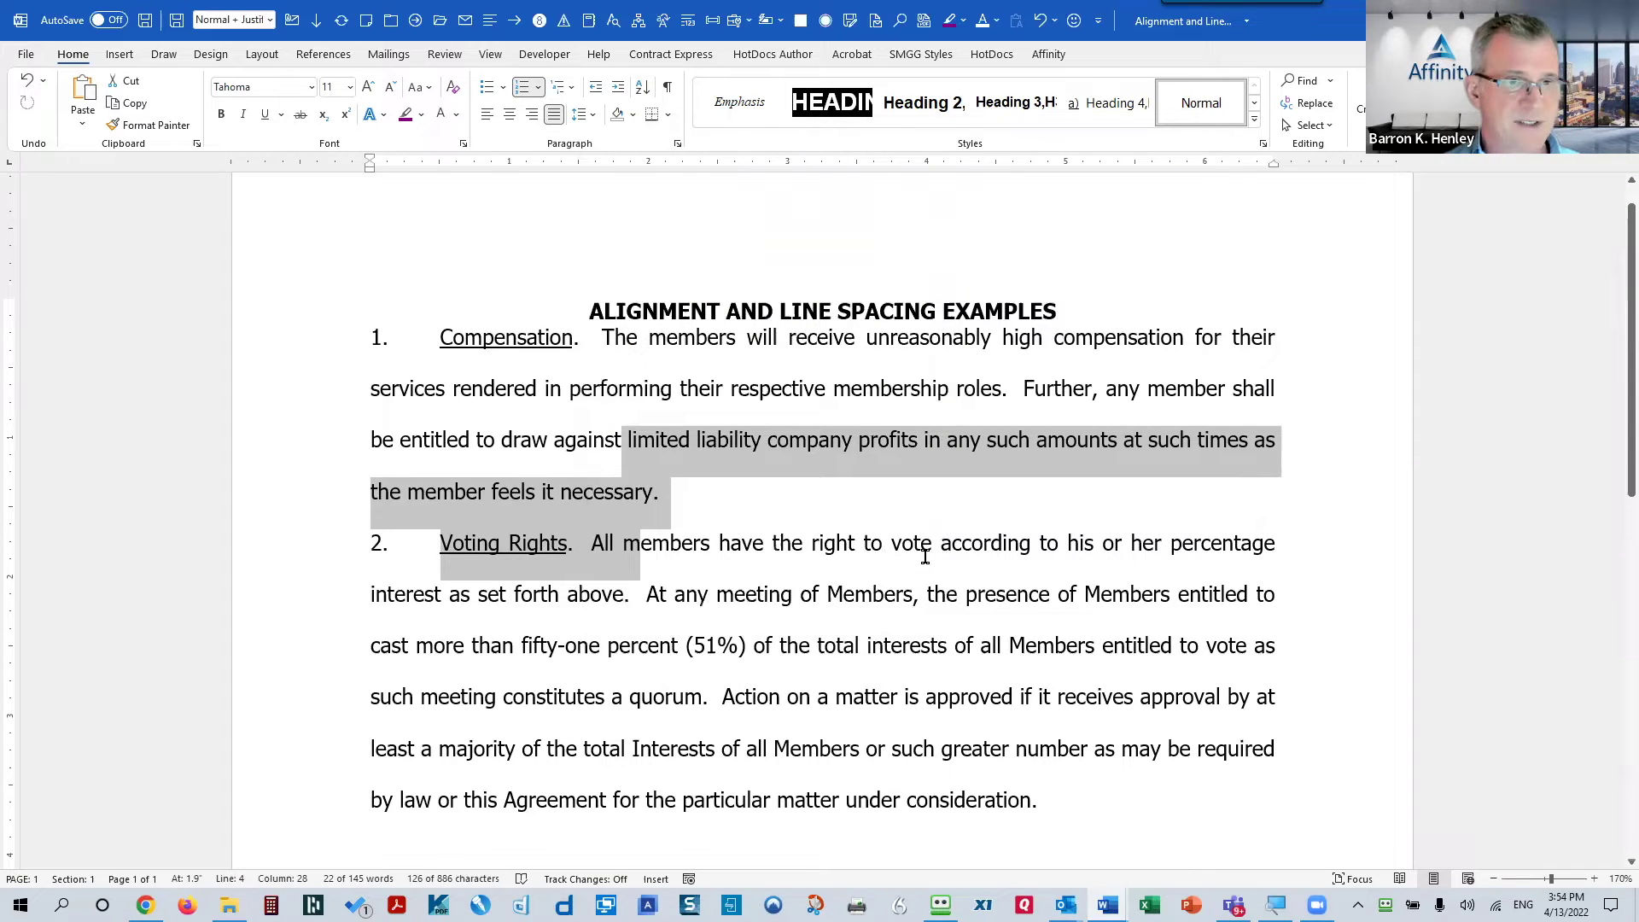
Undo the double spacing, compare 1.5, single and double spacing with Ctrl+5/1/2, ending on single
key("ctrl+z")
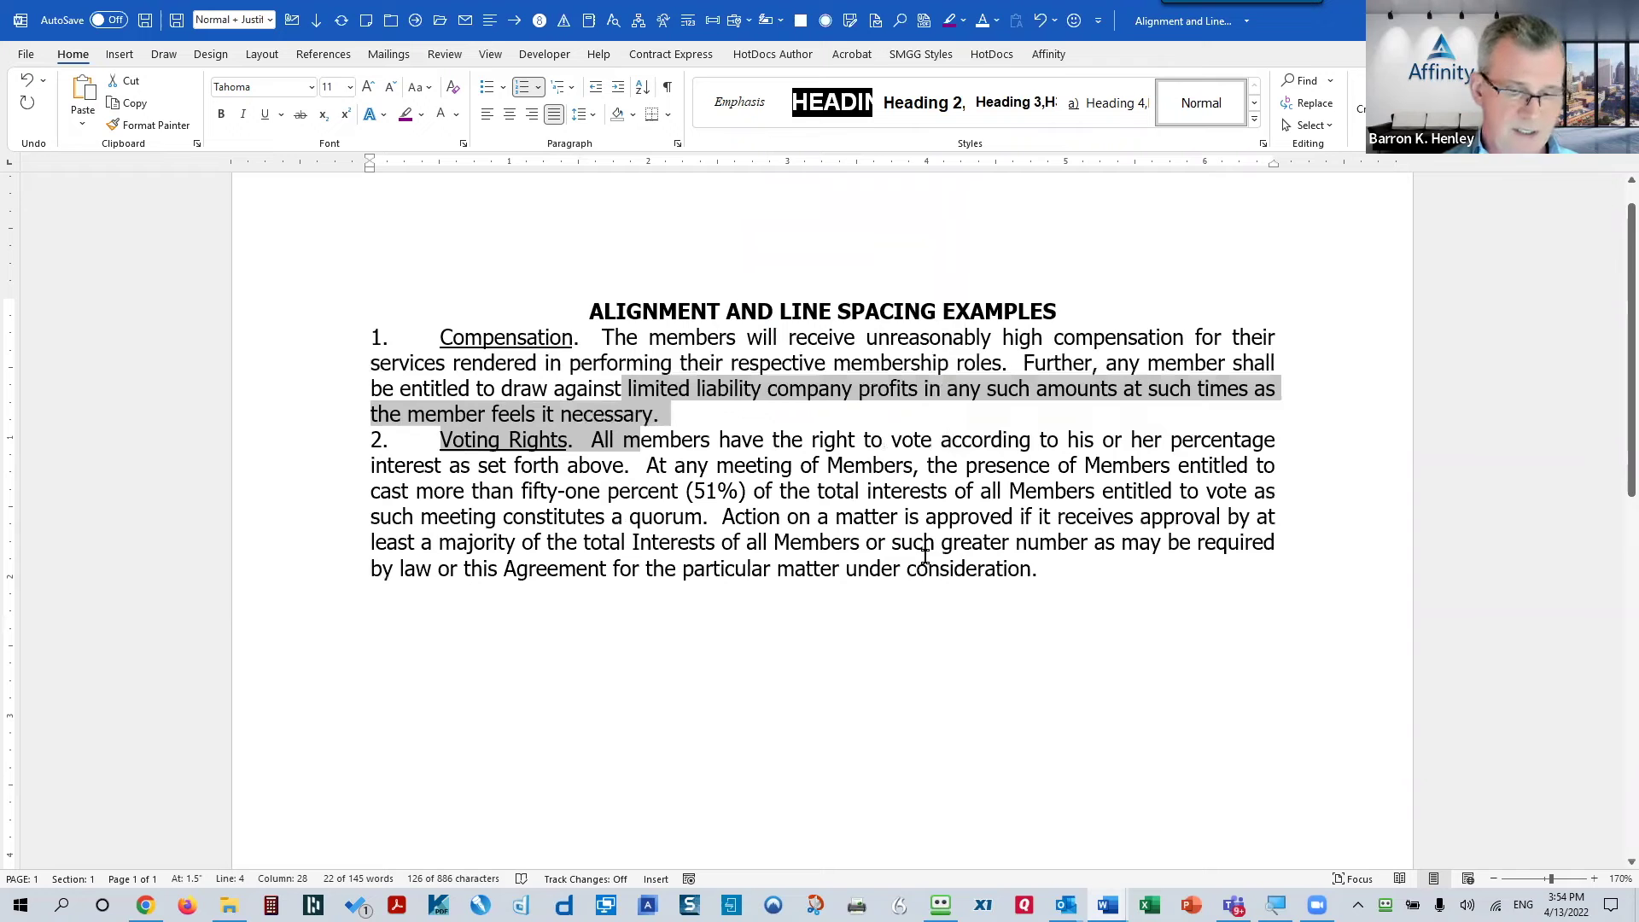
key("ctrl+5")
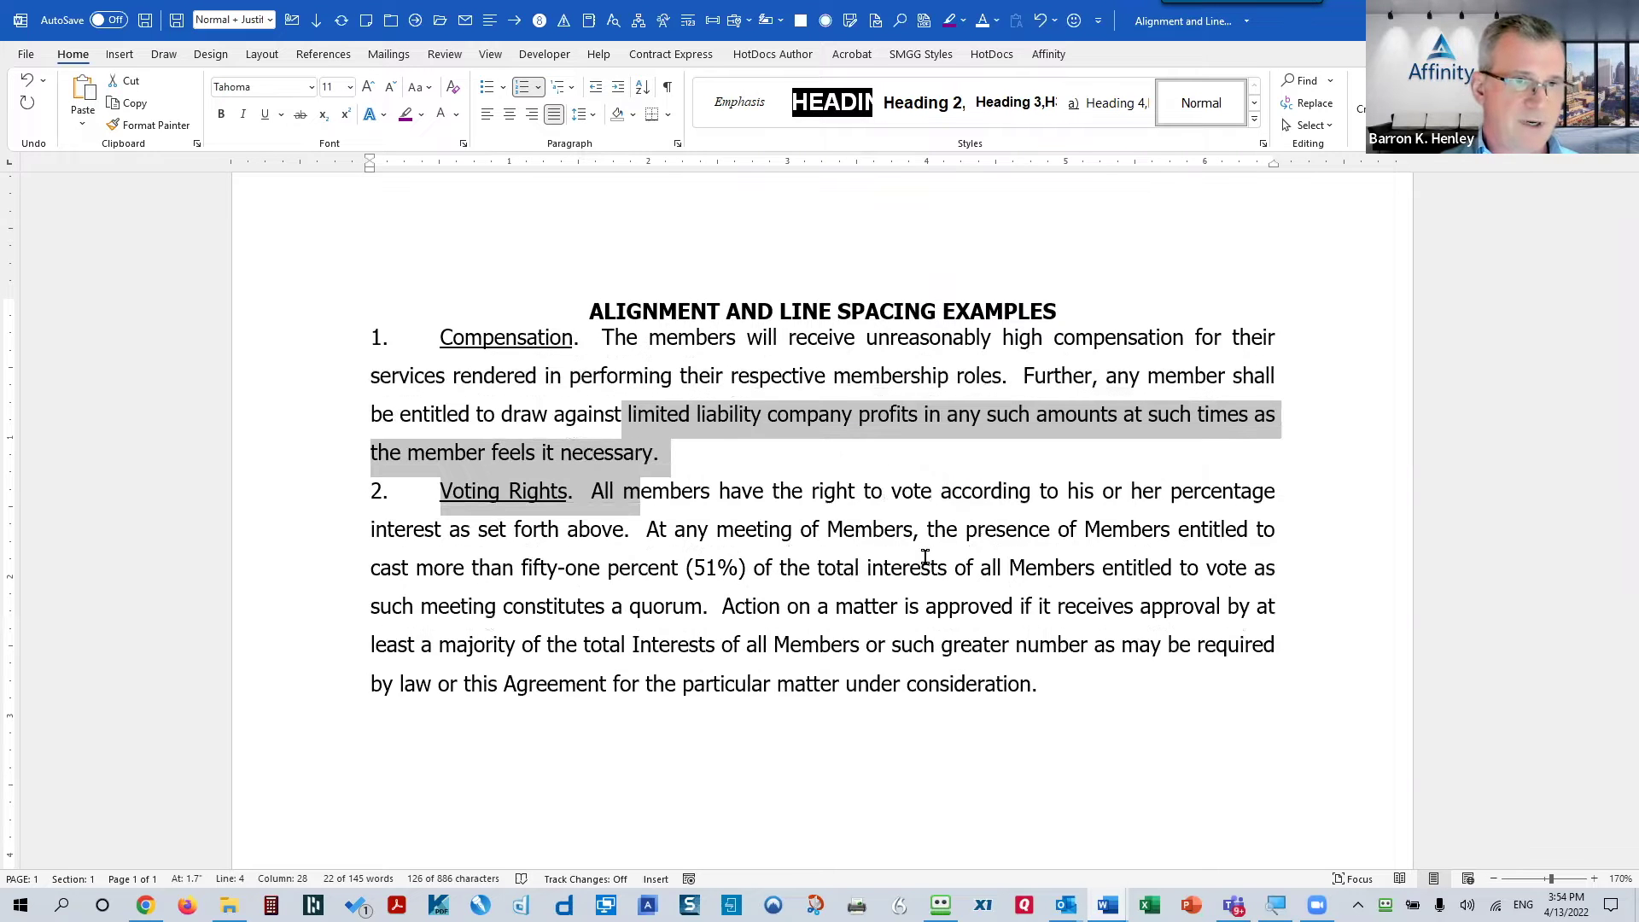
key("ctrl+1")
key("ctrl+2")
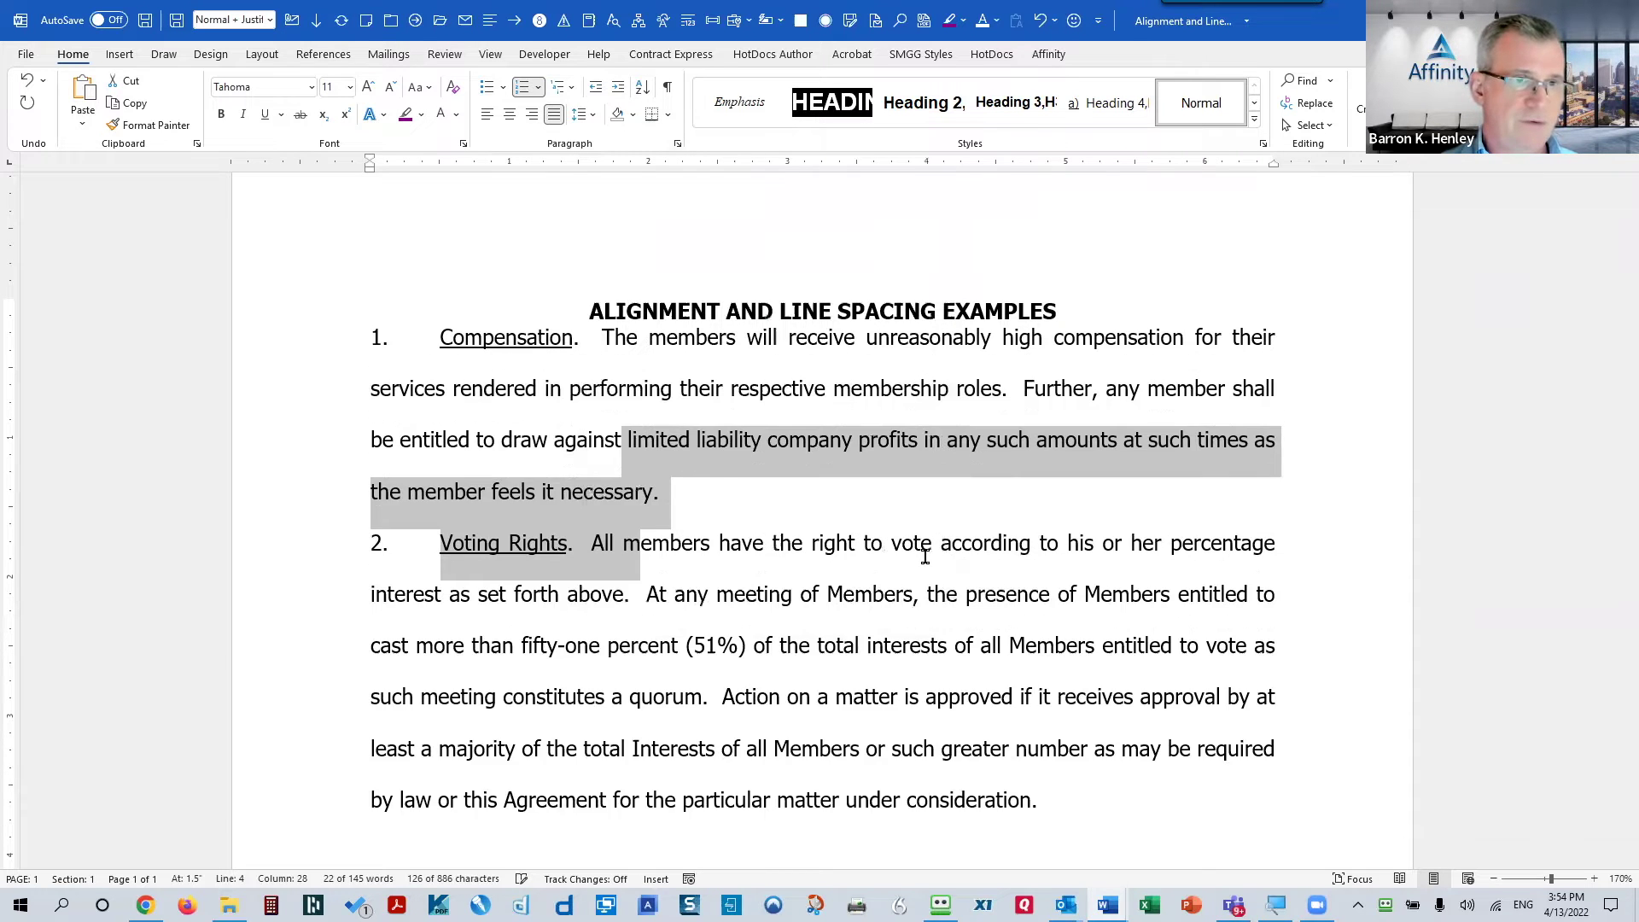
key("ctrl+5")
key("ctrl+1")
key("ctrl+2")
key("ctrl+1")
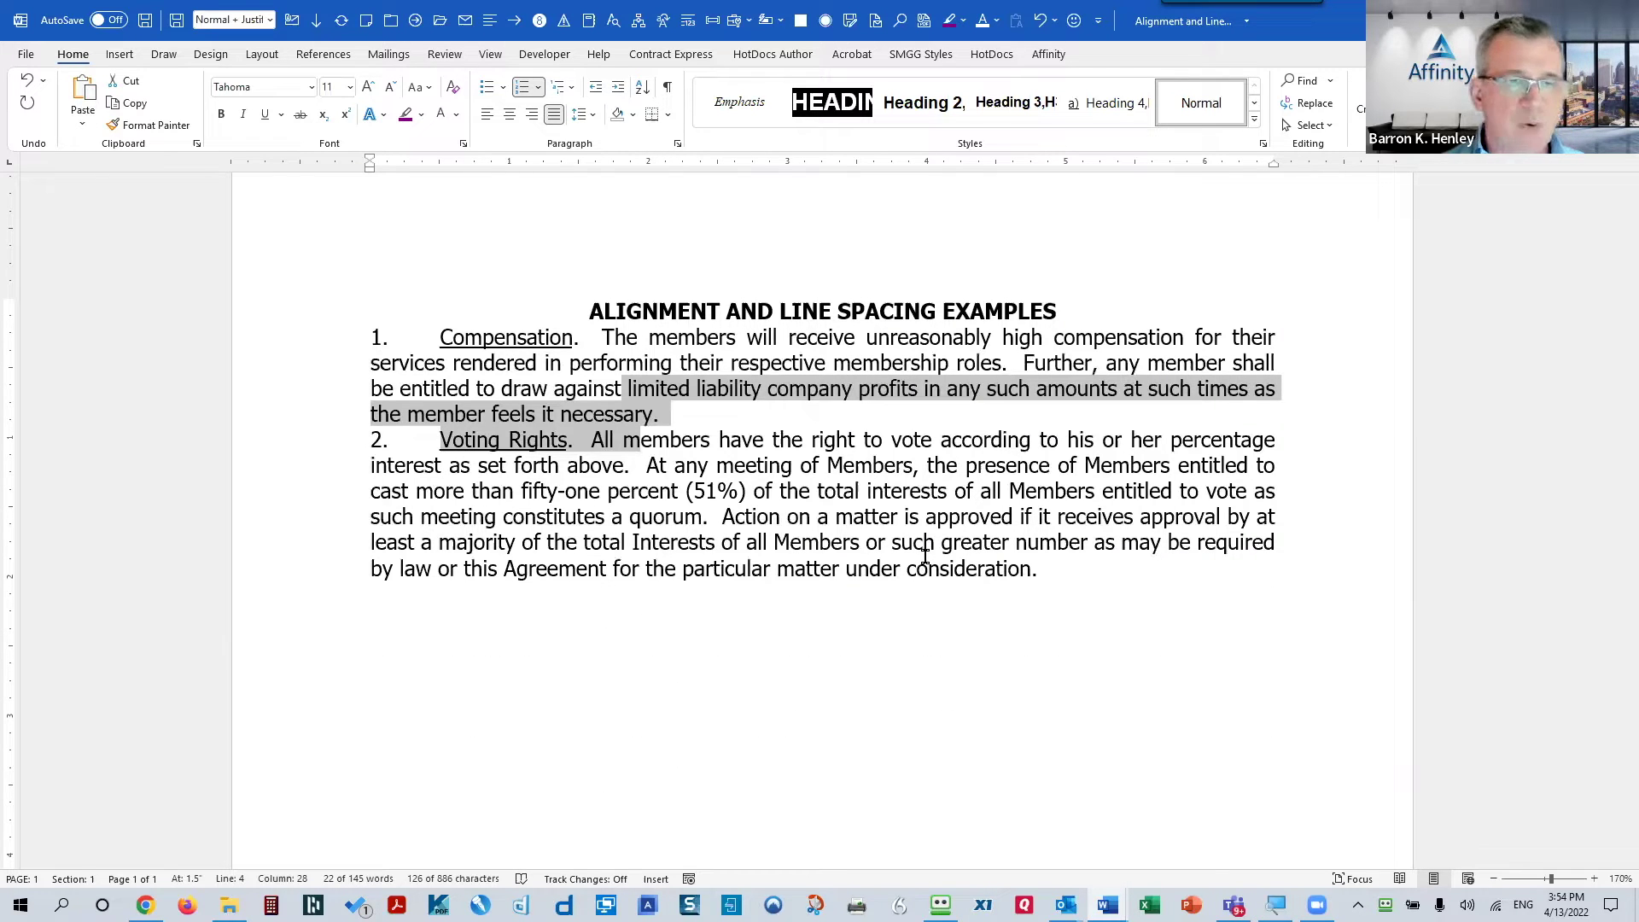
left_click(776, 338)
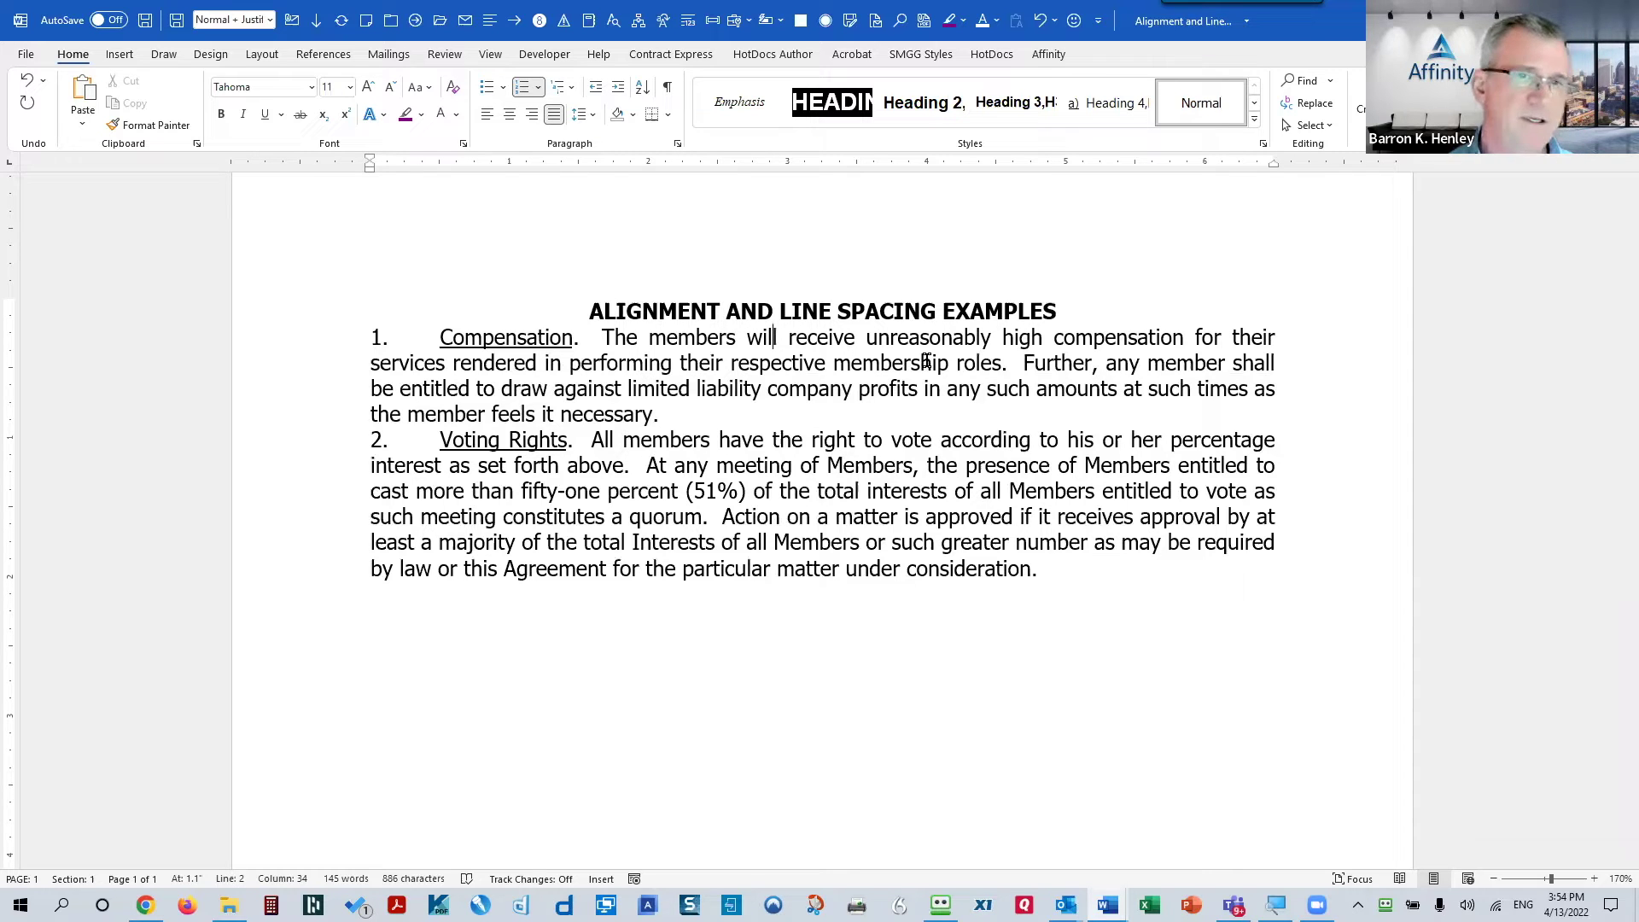
Insert a blank line after the heading and turn on Show/Hide ¶ formatting marks
left_click(1073, 307)
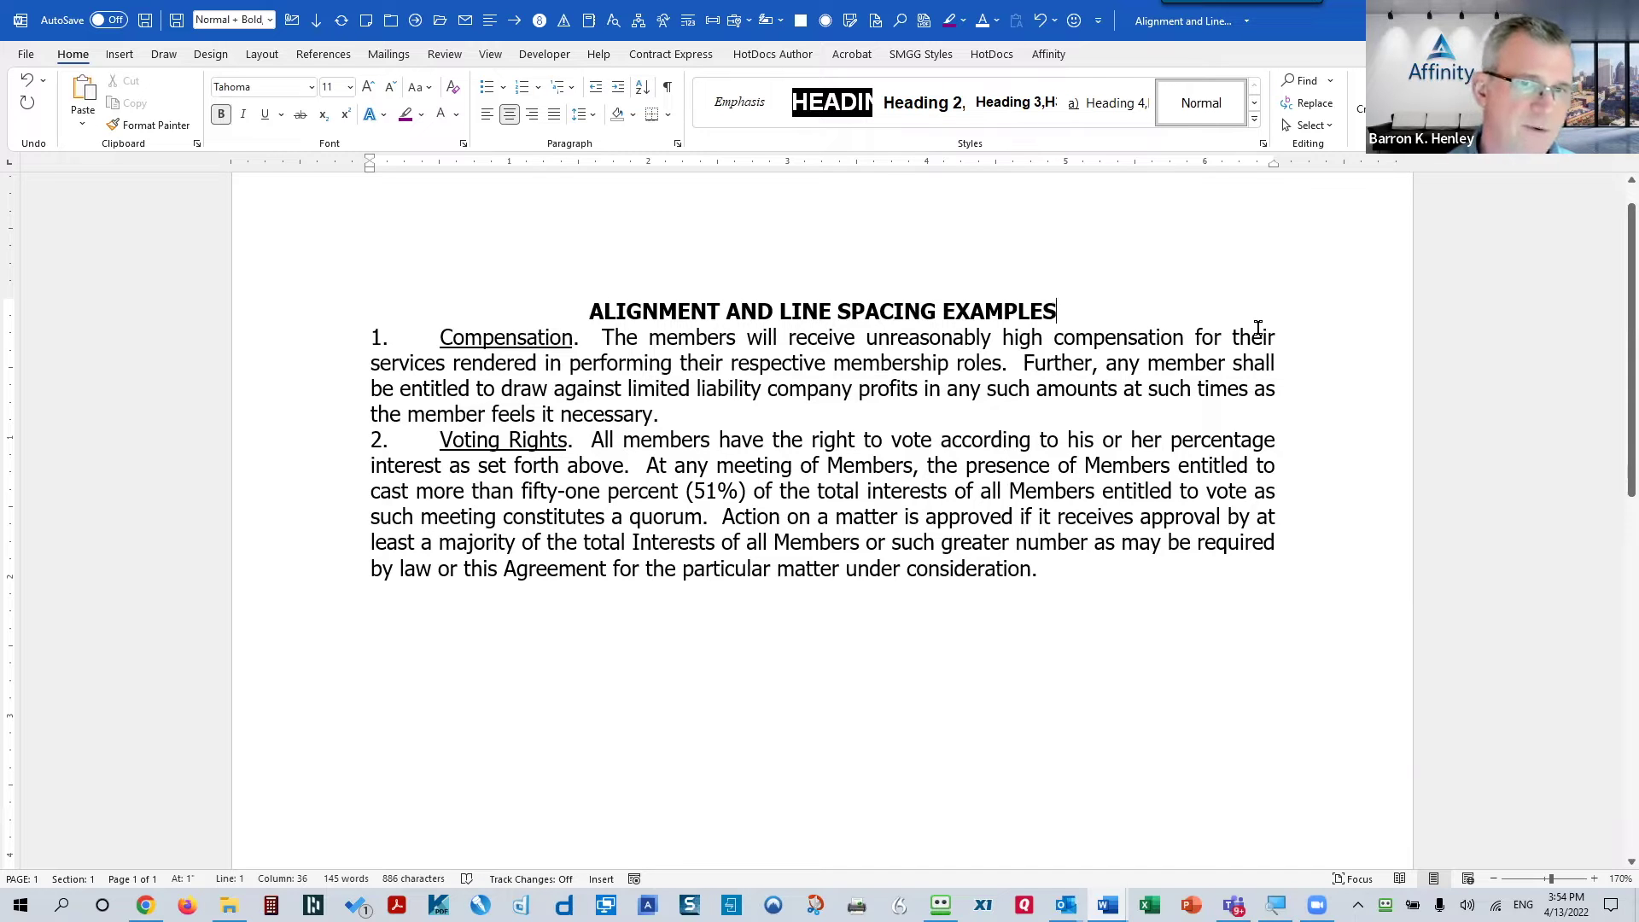
key("Return")
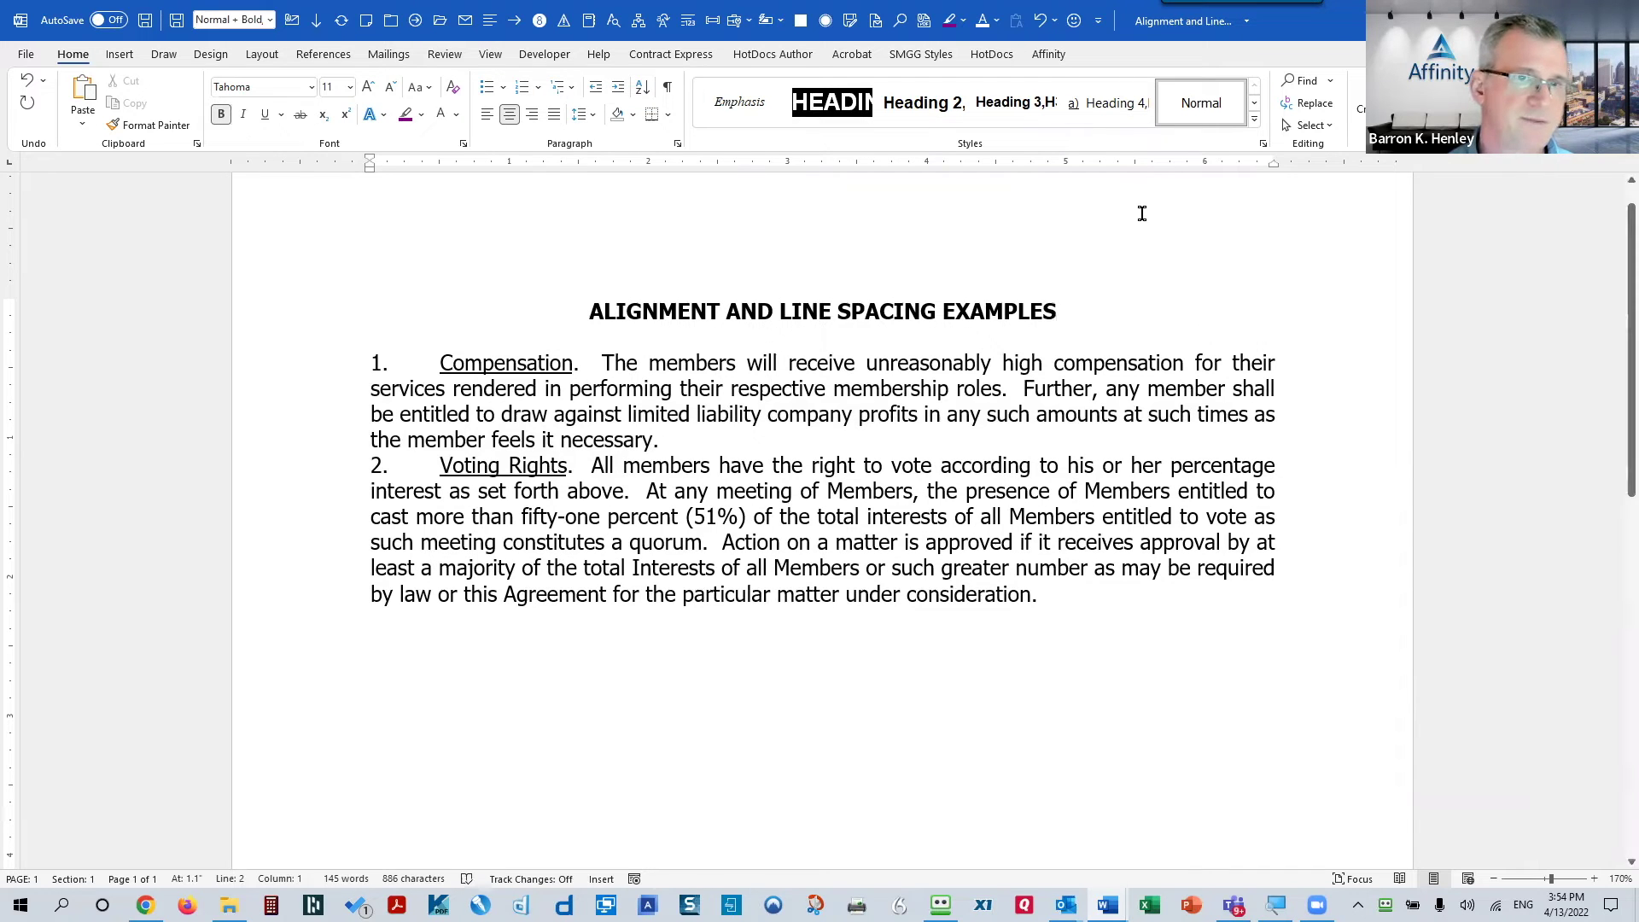
left_click(666, 88)
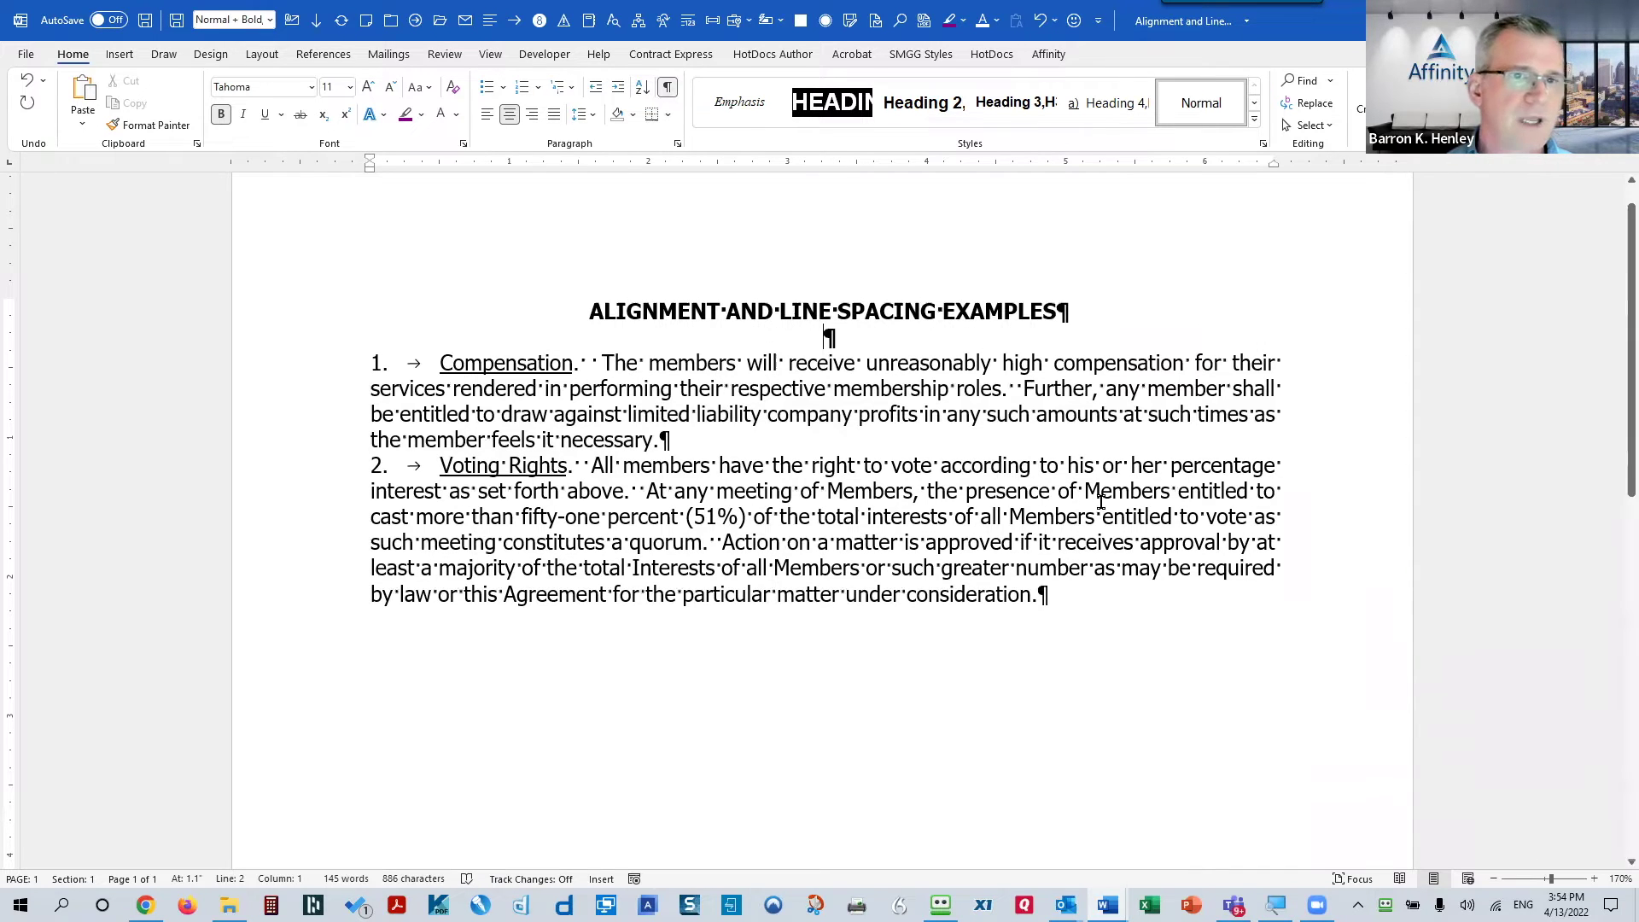
Place the insertion point after "necessary." and select the list numbers 1. and 2
left_click(703, 445)
key("Up")
key("Up")
key("Up")
key("Up")
key("Up")
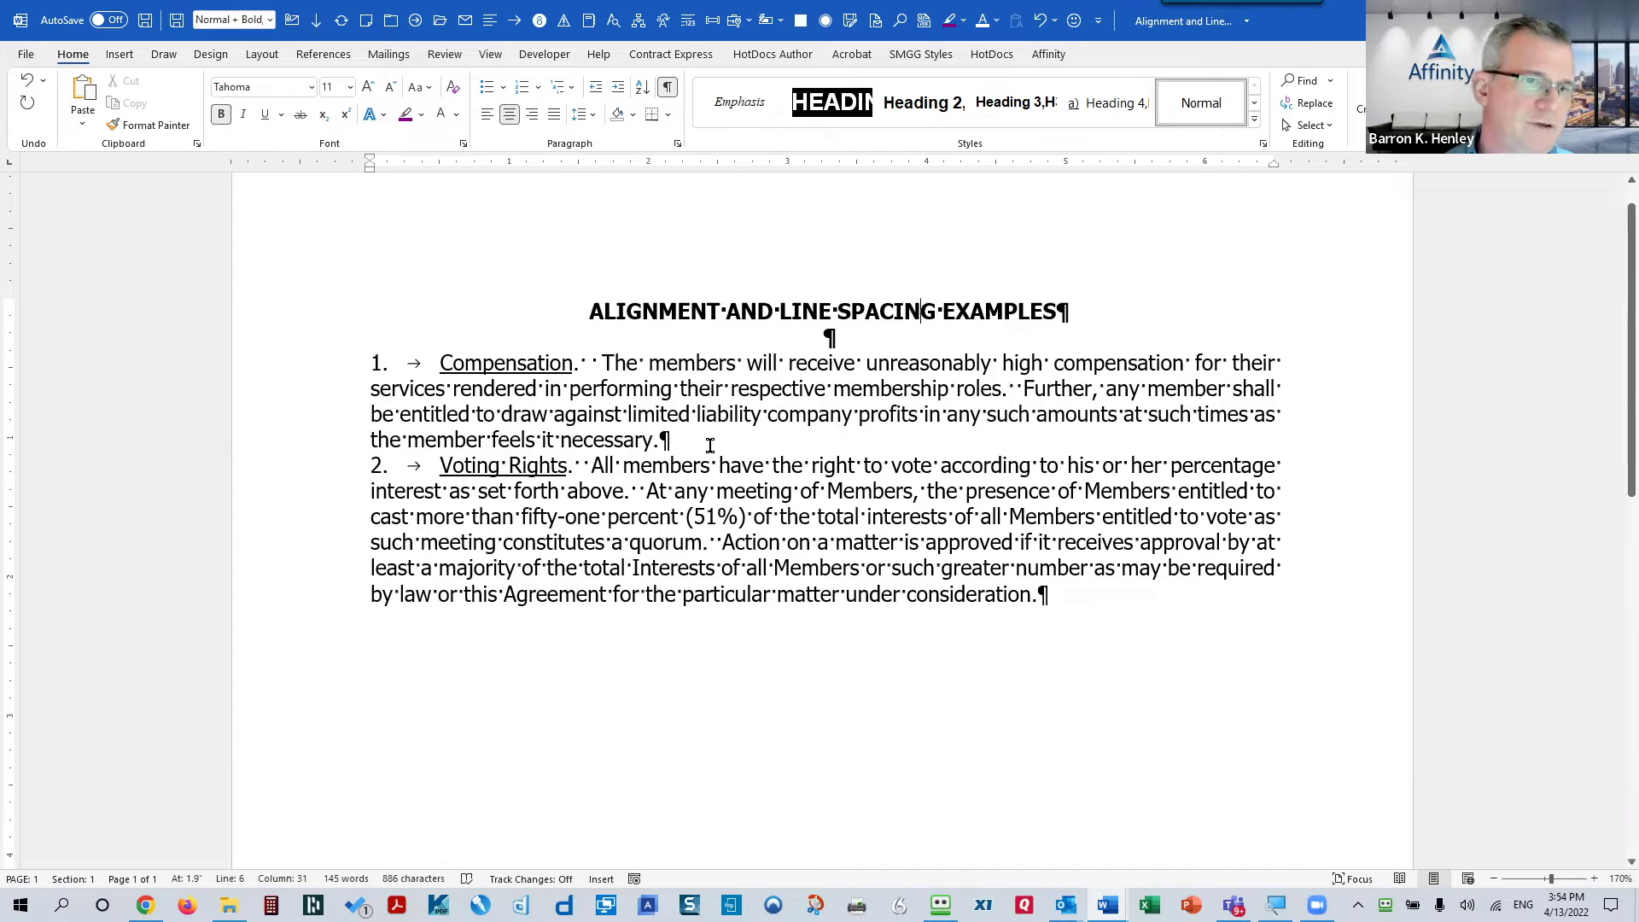
left_click(711, 445)
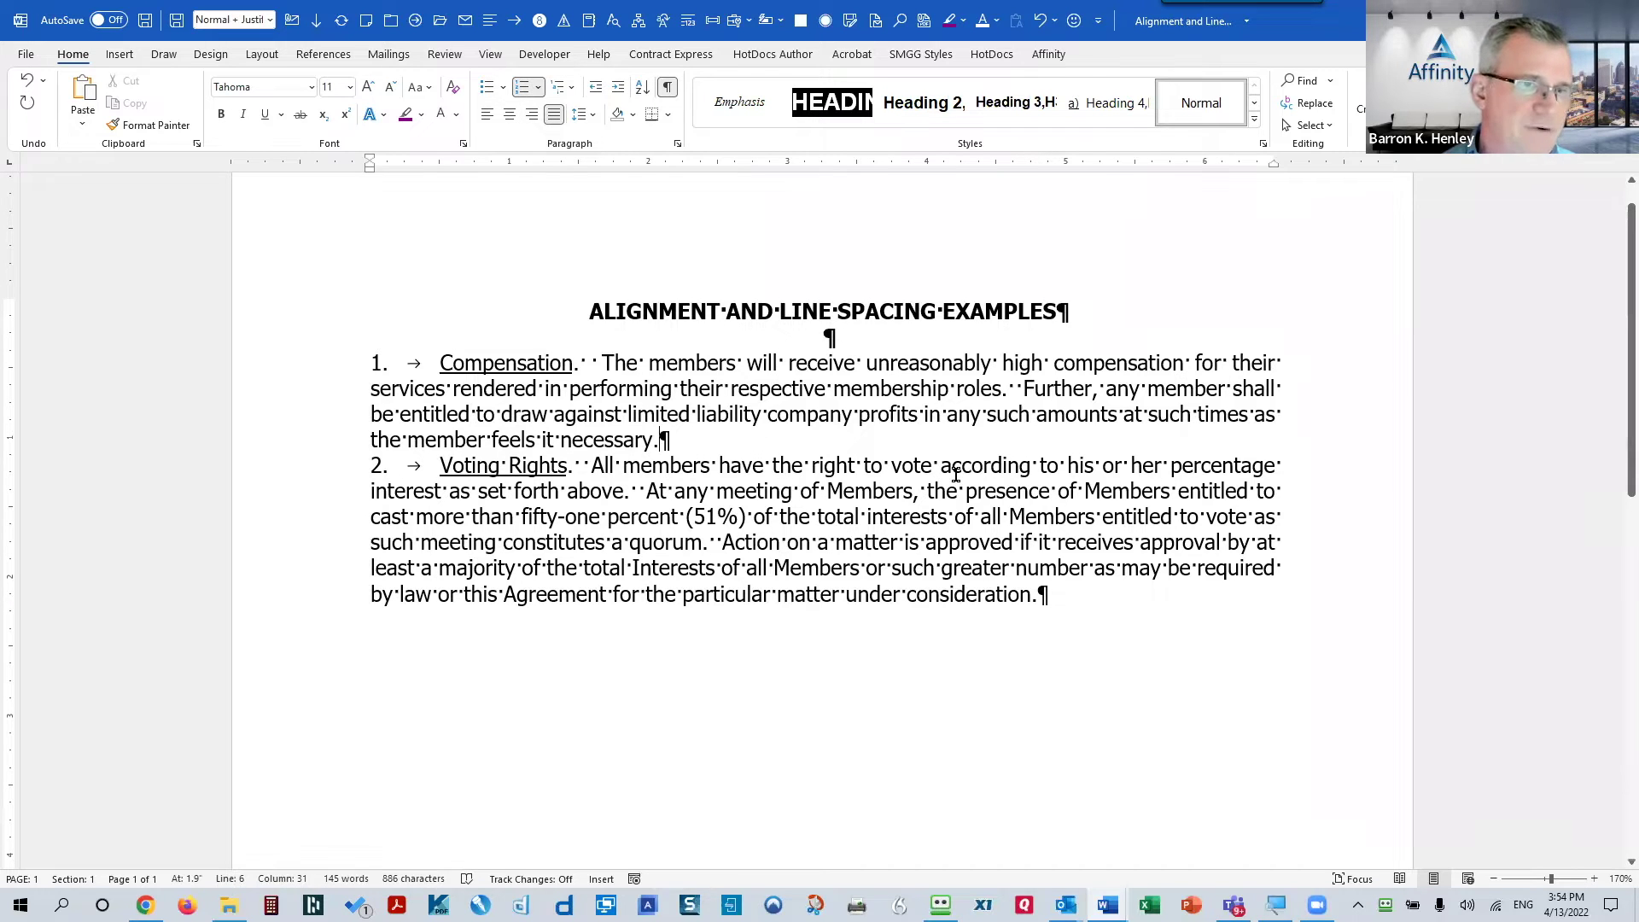
left_click(378, 363)
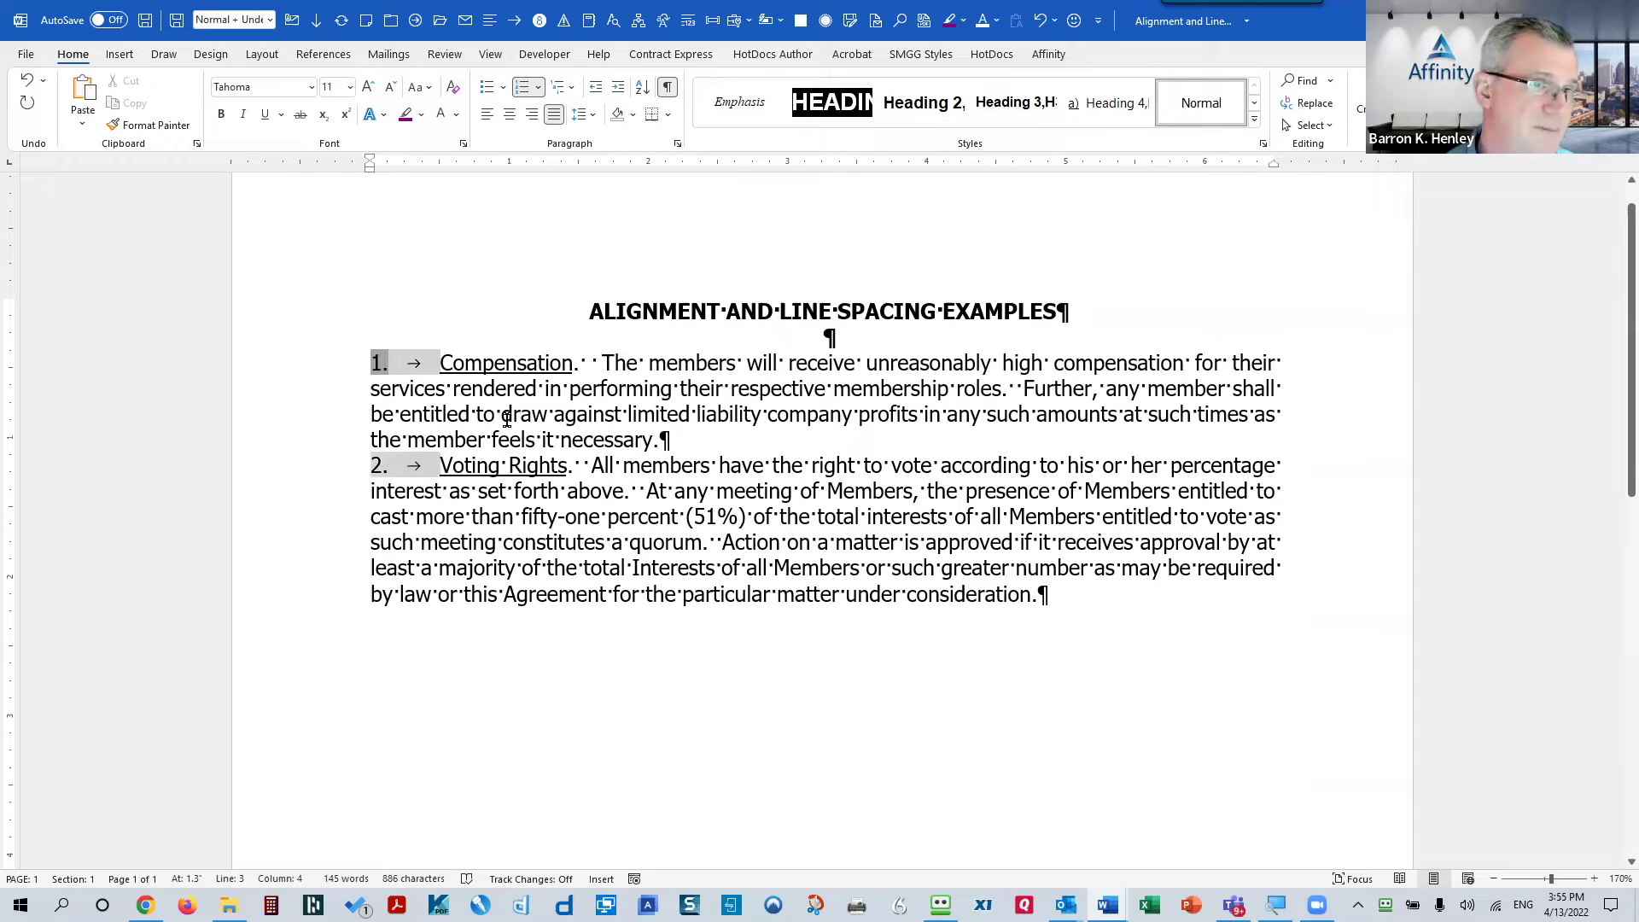
Add an unnumbered paragraph after "necessary.", then undo back, removing the empty lines under the heading
left_click(664, 438)
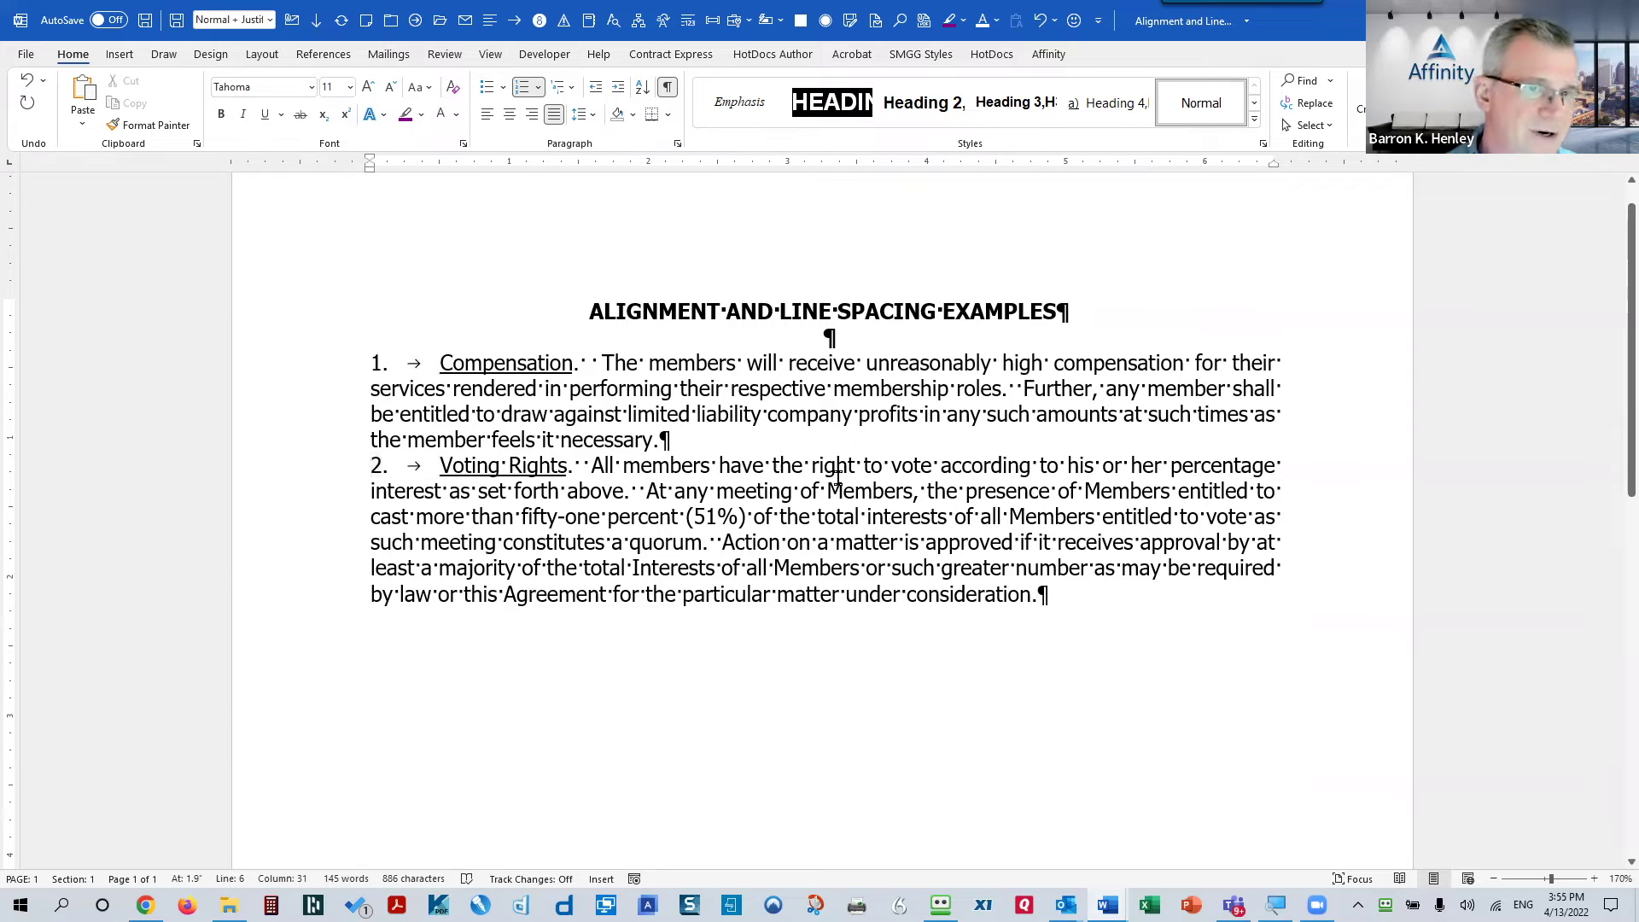
key("Return")
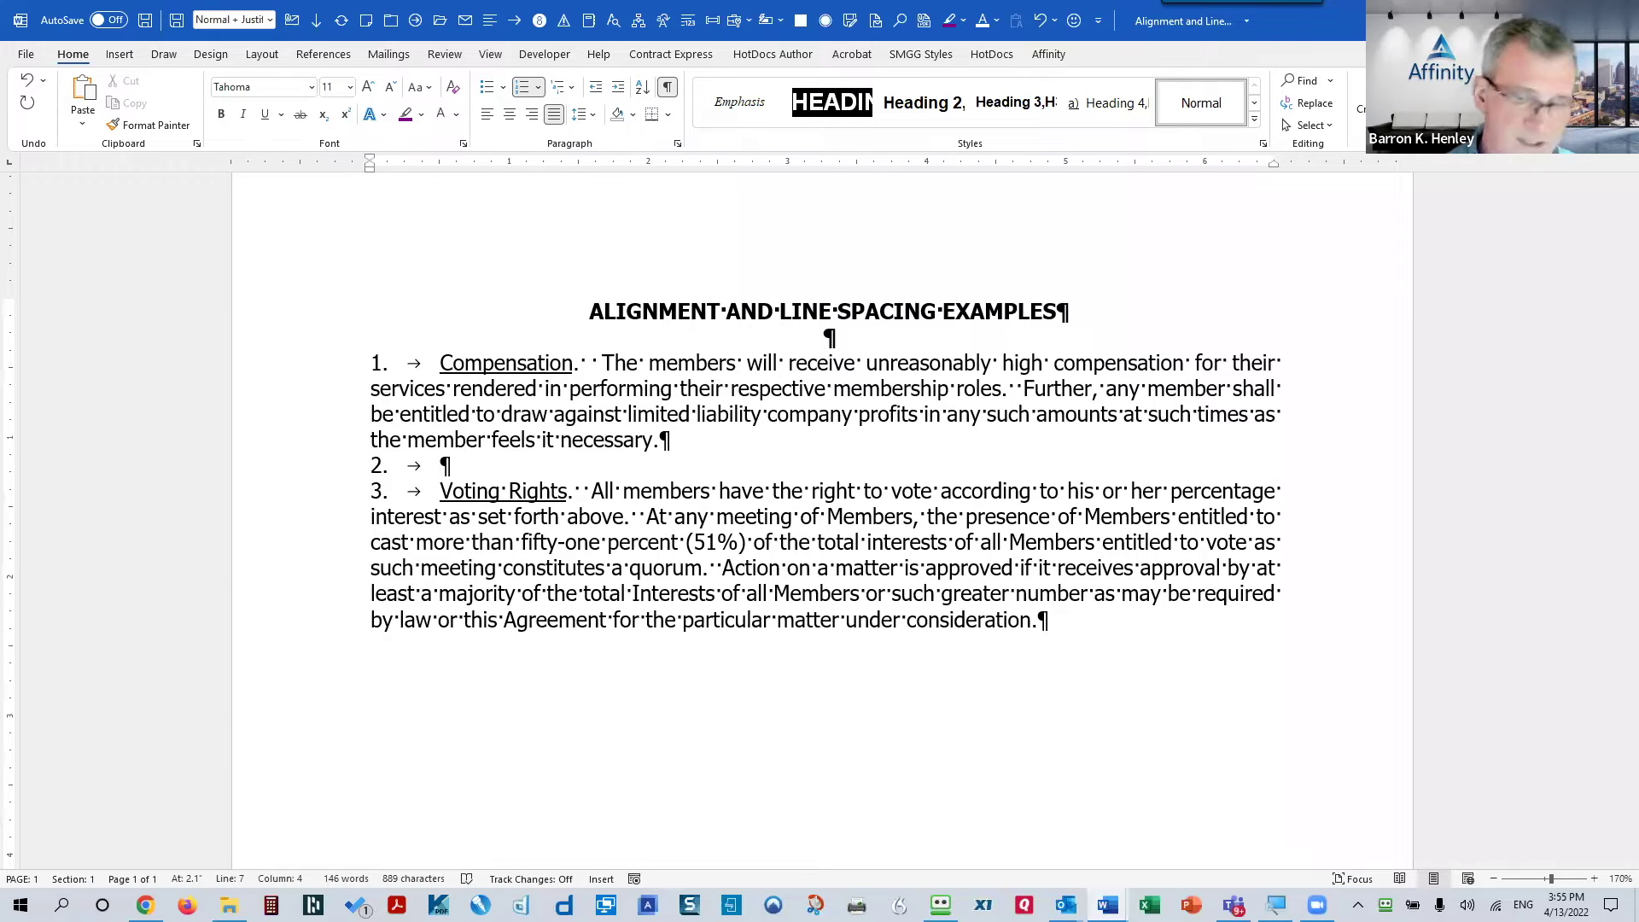
key("Return")
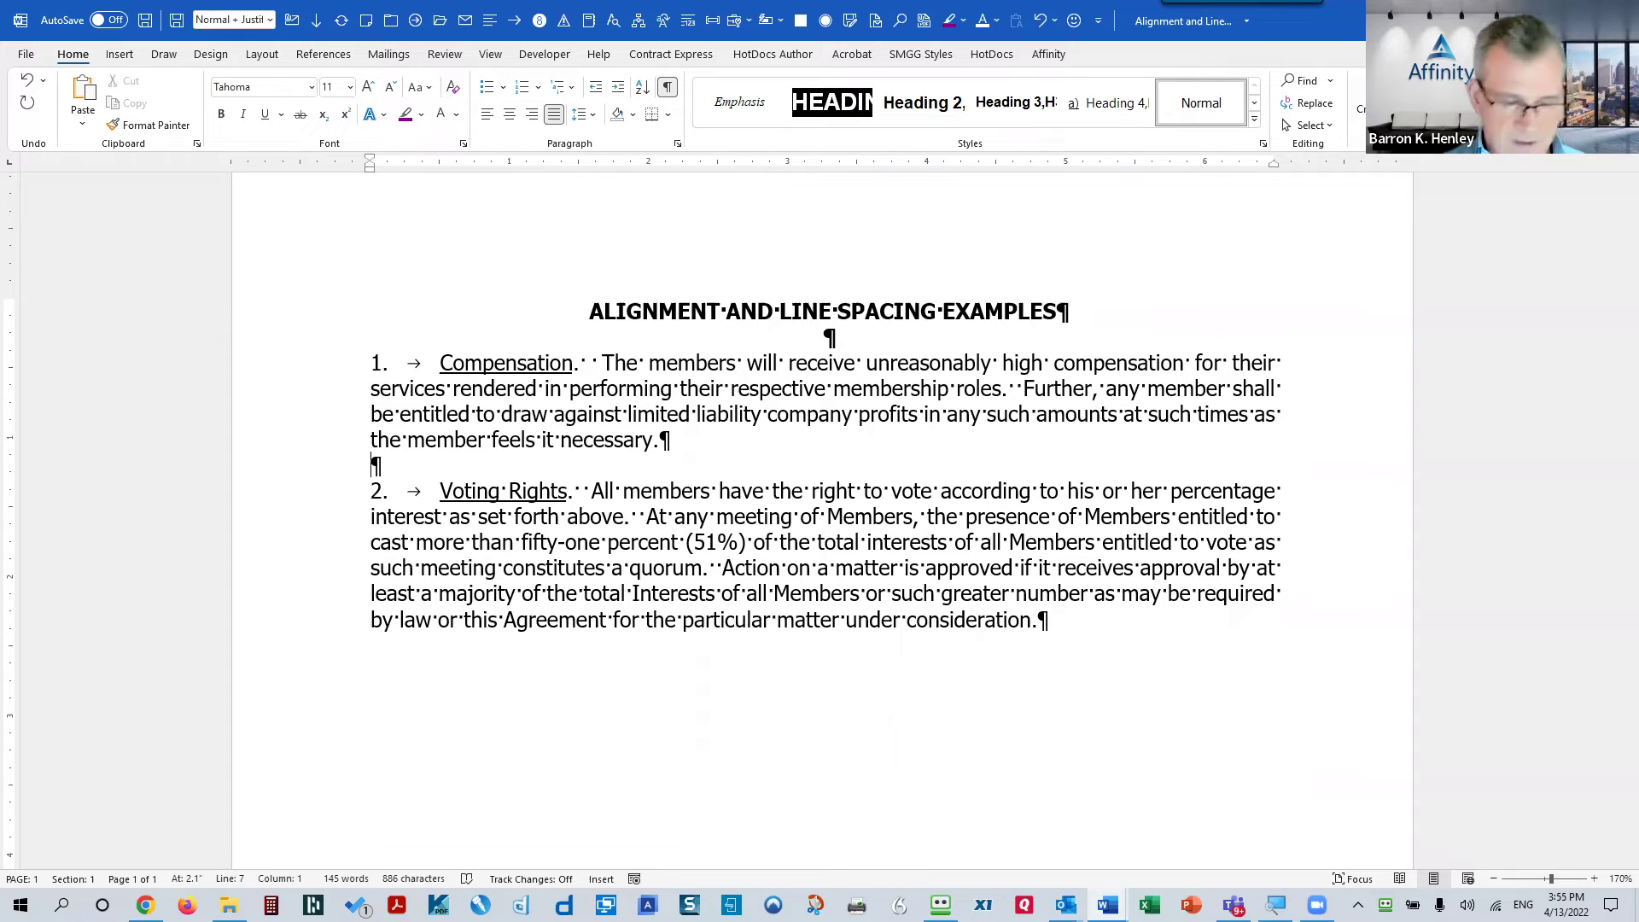
key("ctrl+z")
key("ctrl+z")
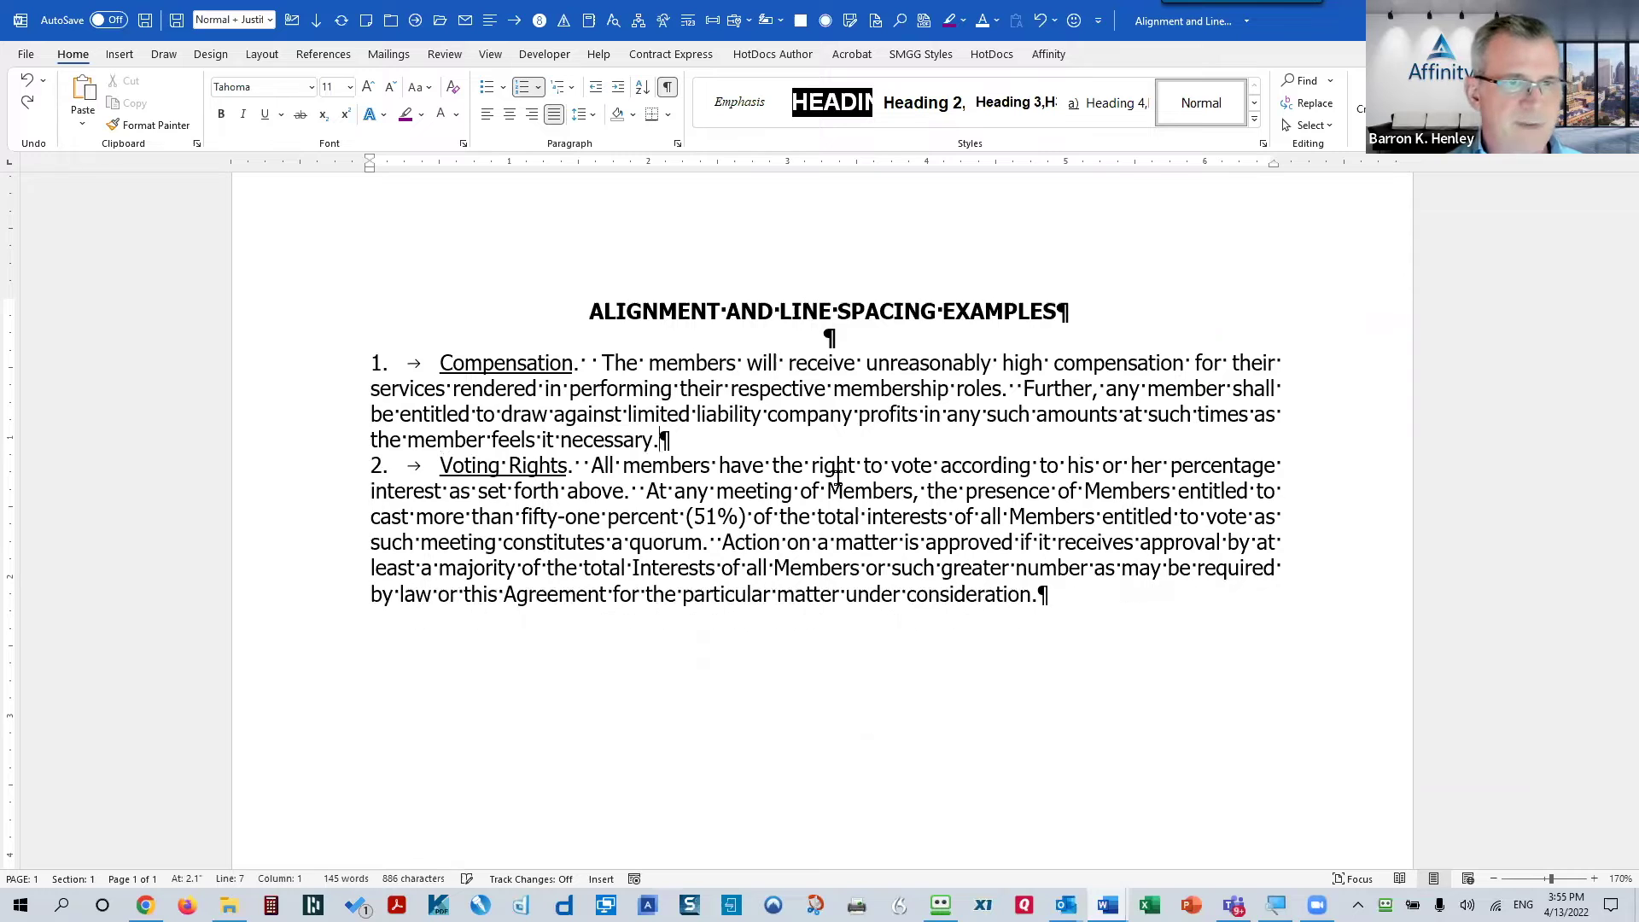
key("ctrl+z")
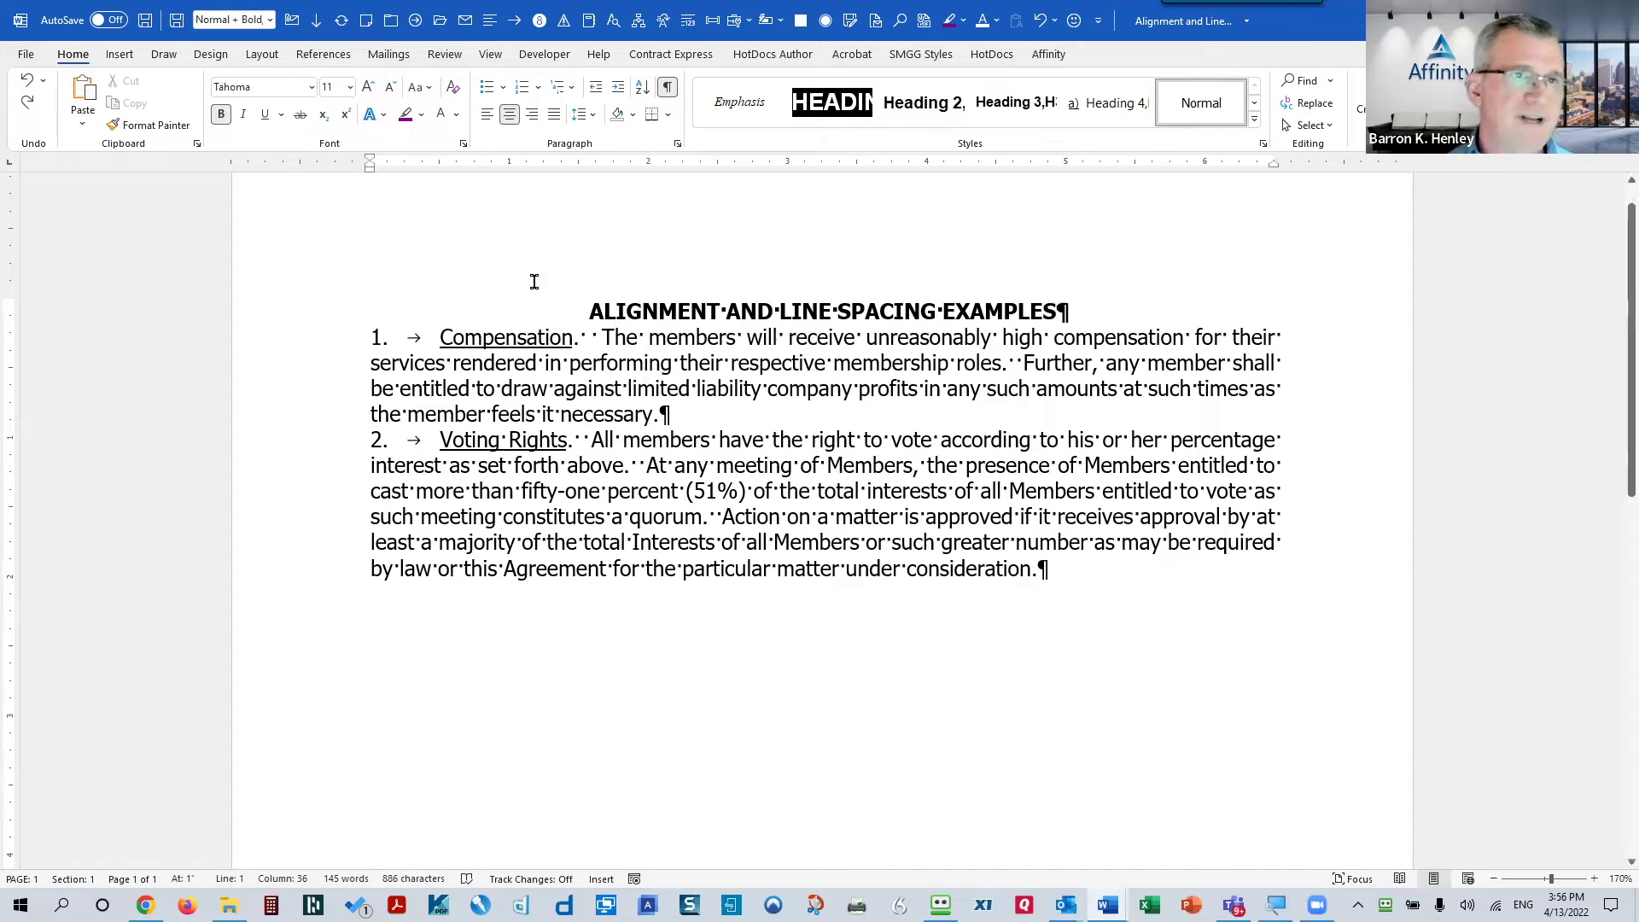
Hide formatting marks and apply Add Space After Paragraph to the heading and both numbered paragraphs
left_click(667, 86)
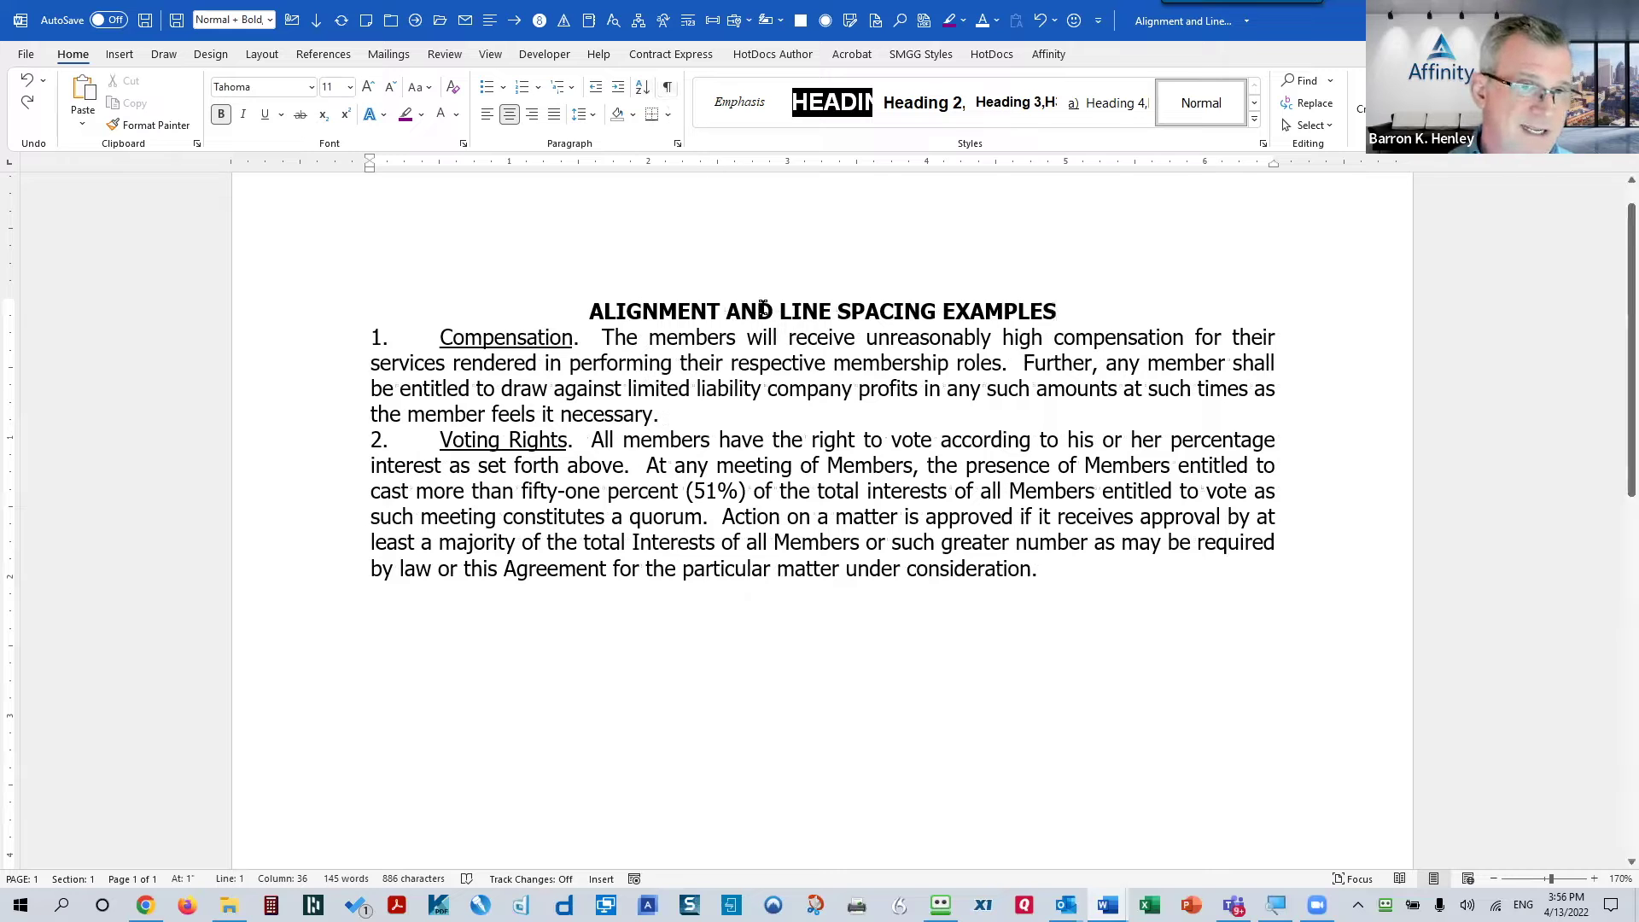
left_click_drag(759, 310, 1229, 606)
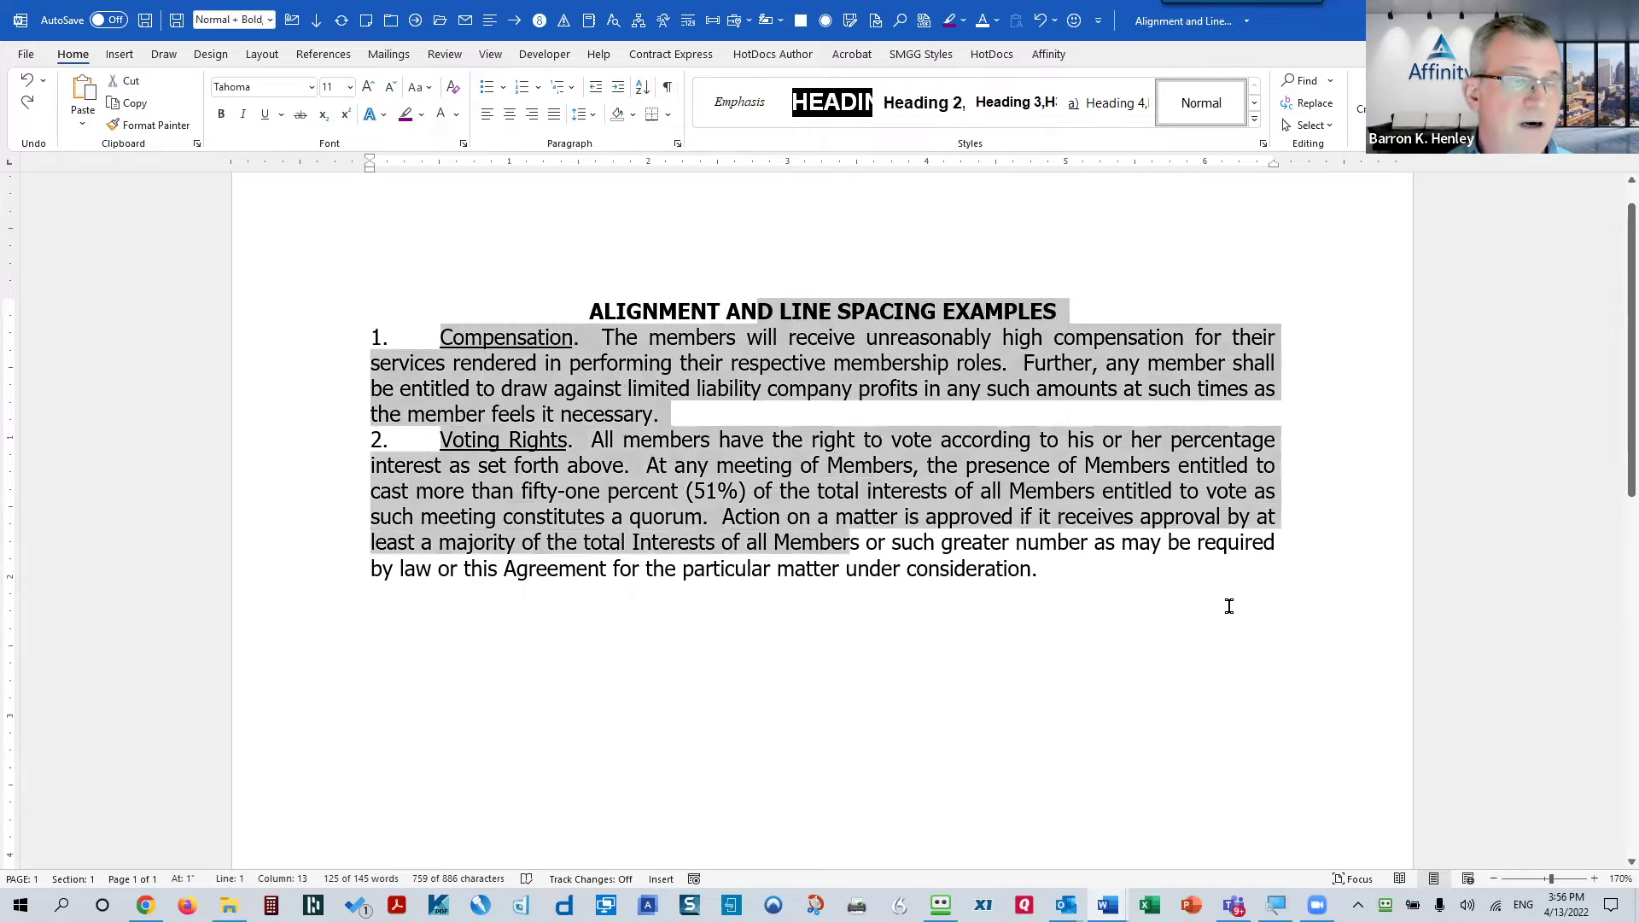
left_click(583, 120)
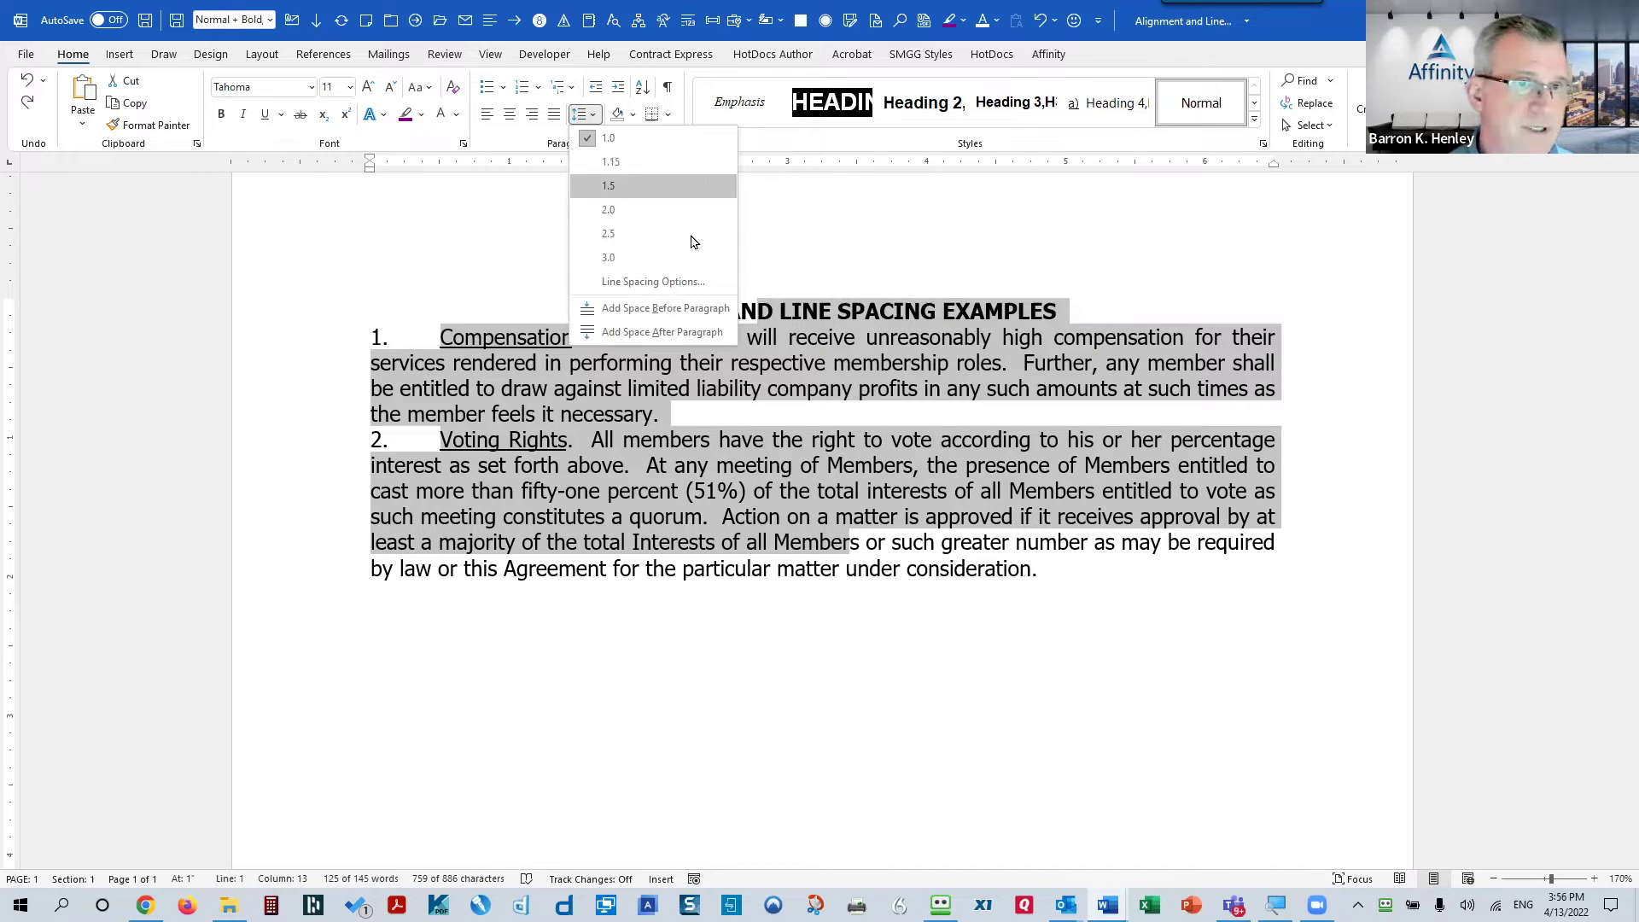
left_click(704, 333)
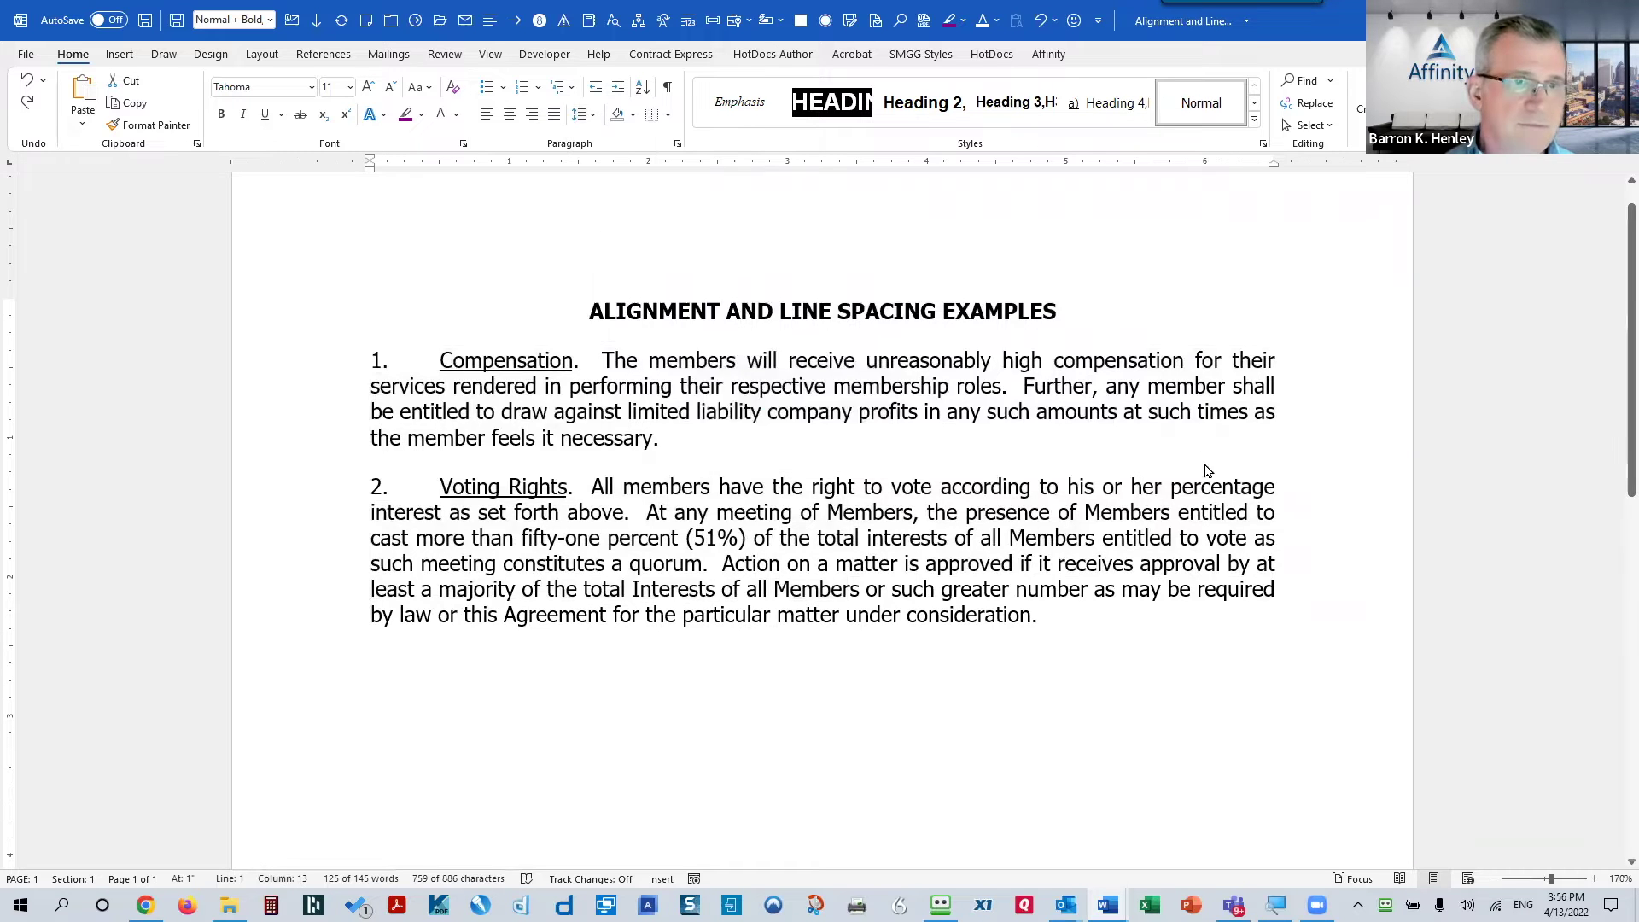
left_click(871, 361)
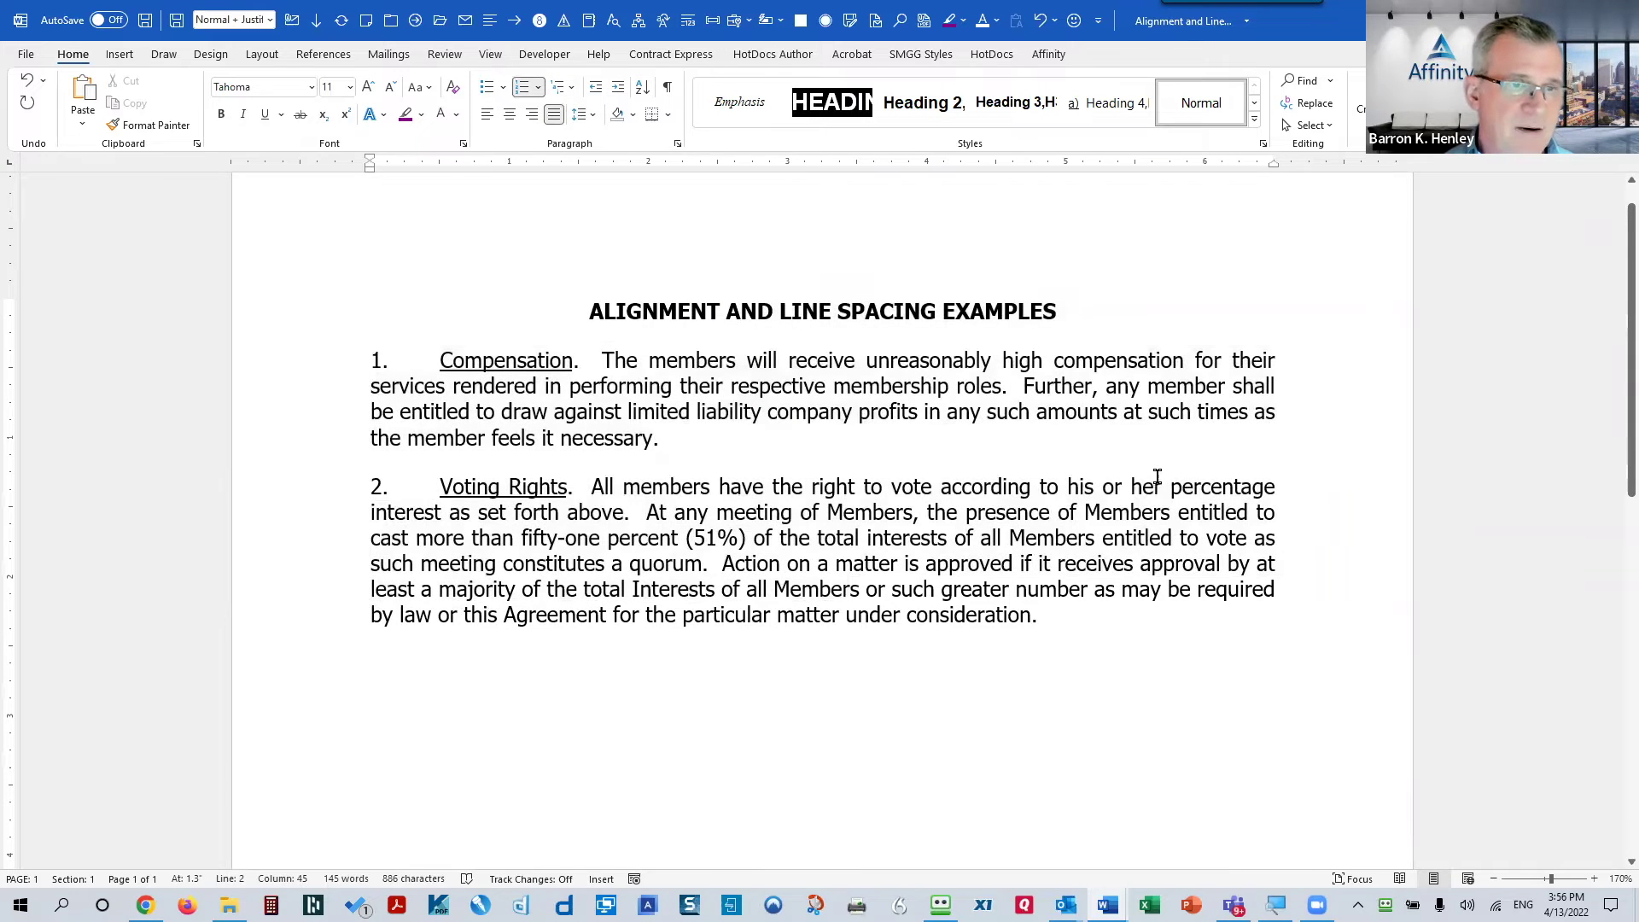
Add two sample numbered items after paragraph 1 and two more after Voting Rights
left_click(711, 444)
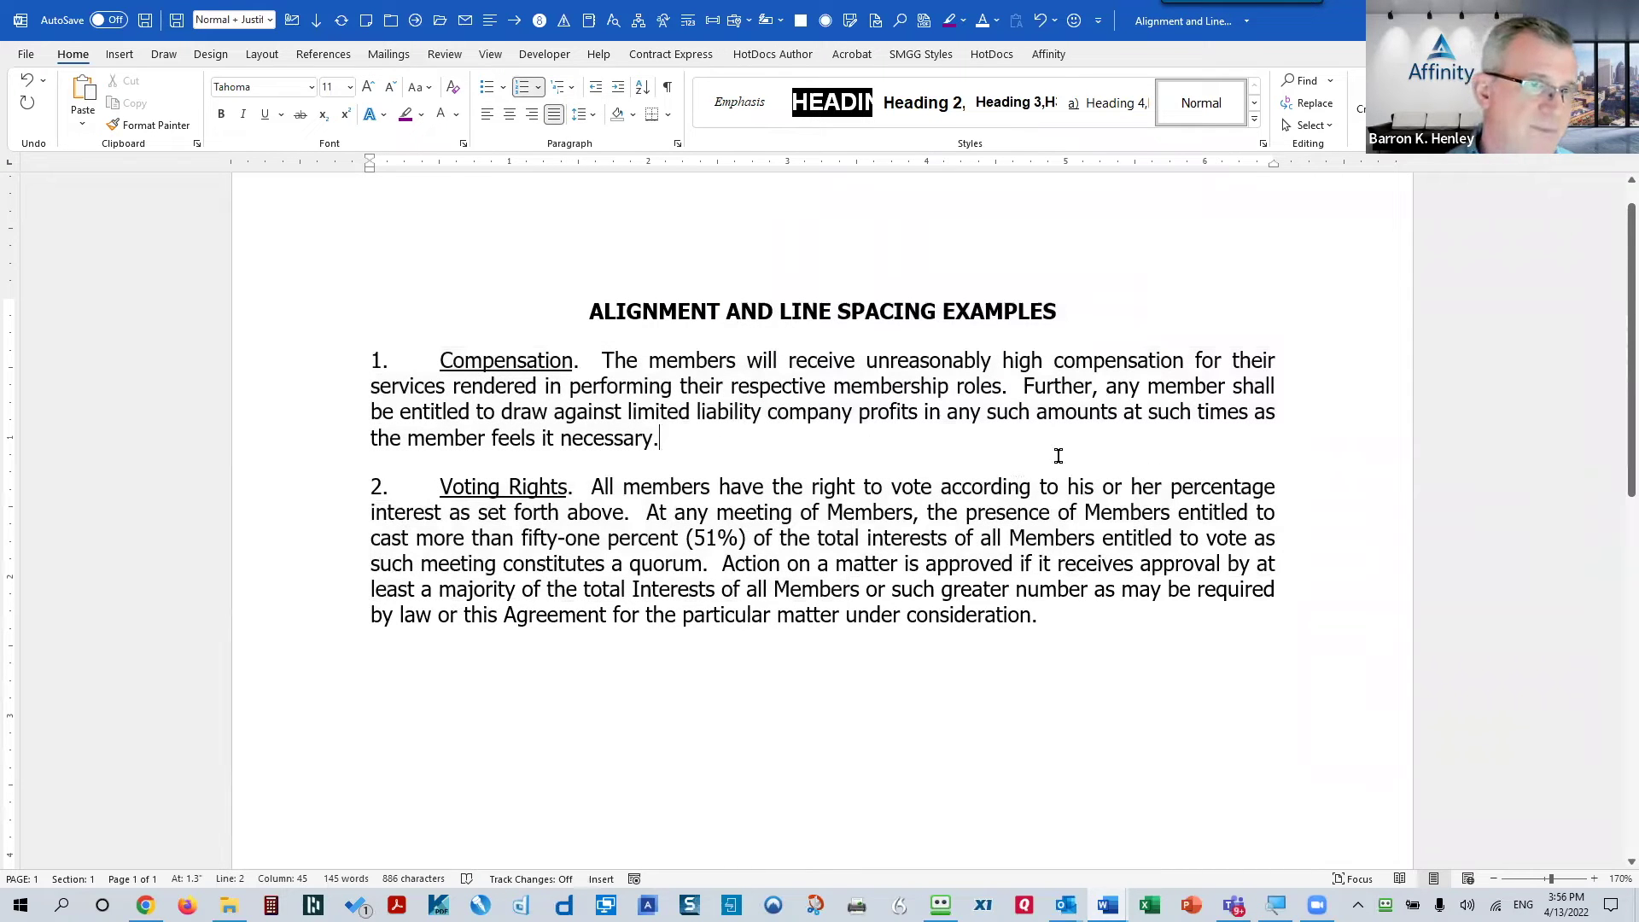
key("Return")
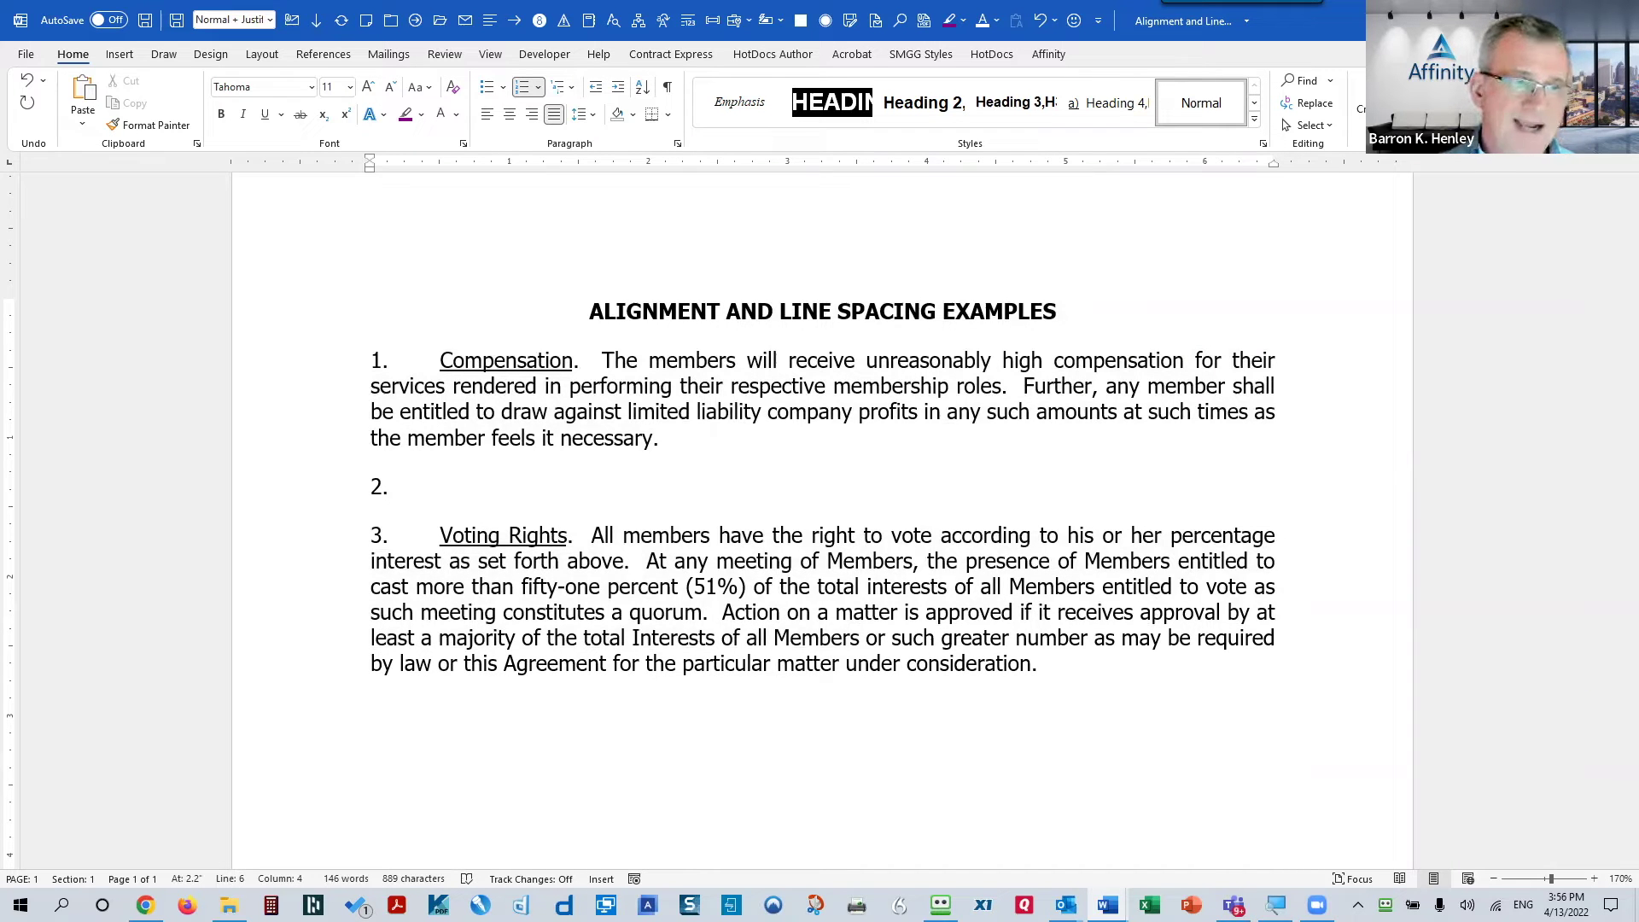
type("as;dljfk ;ladsjfl;kdjs")
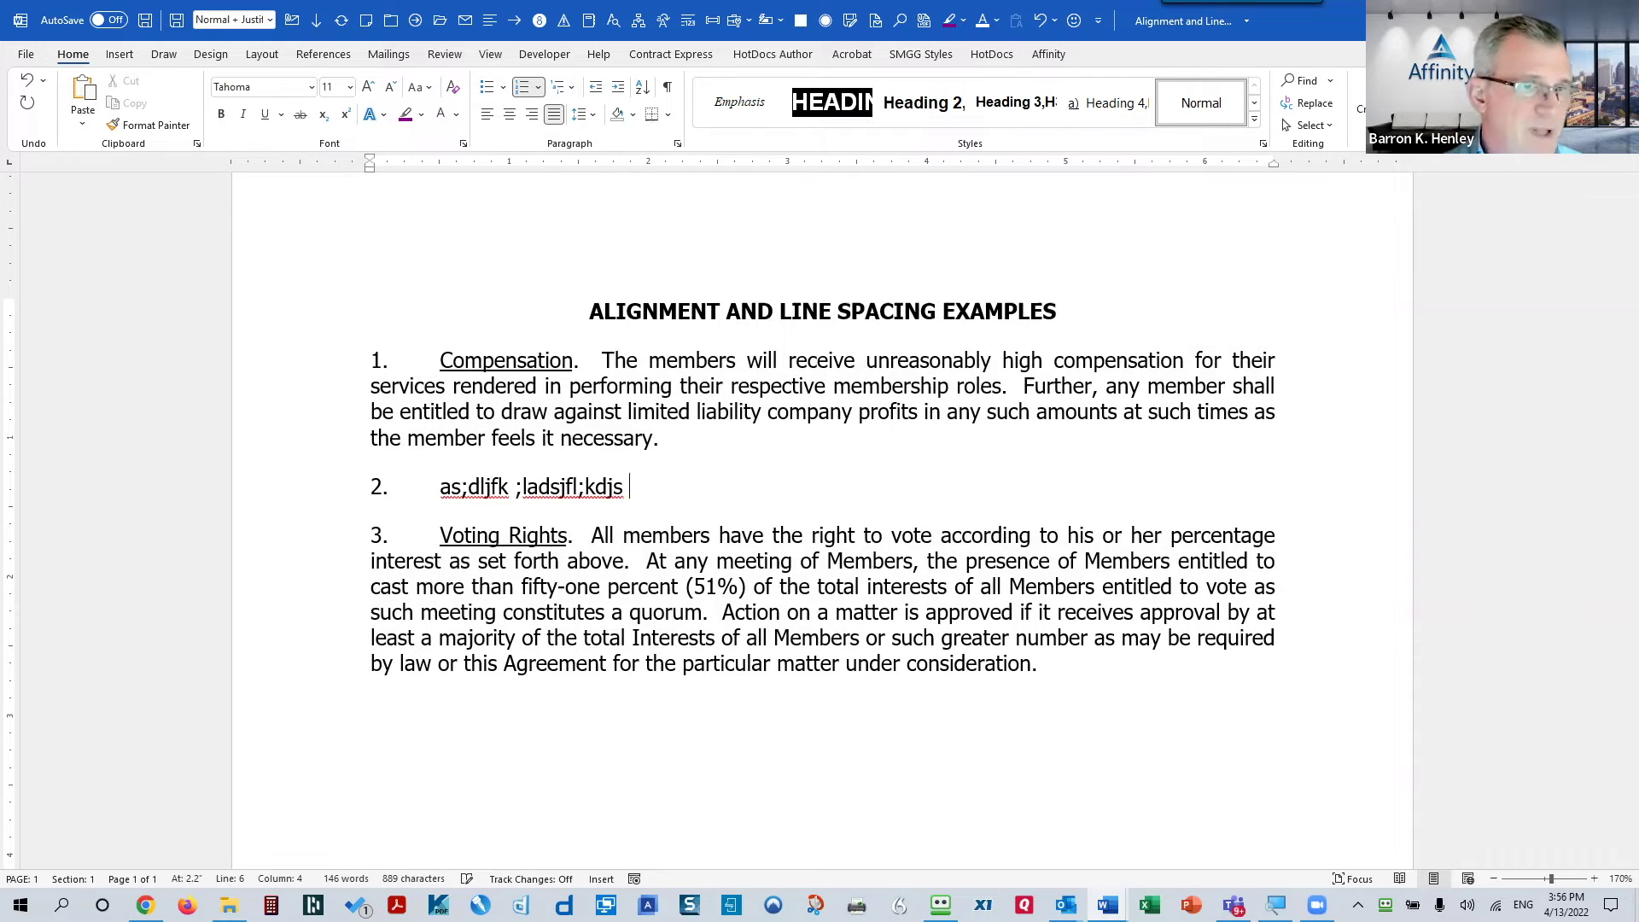
key("Return")
type("asdlkj a;sldjk")
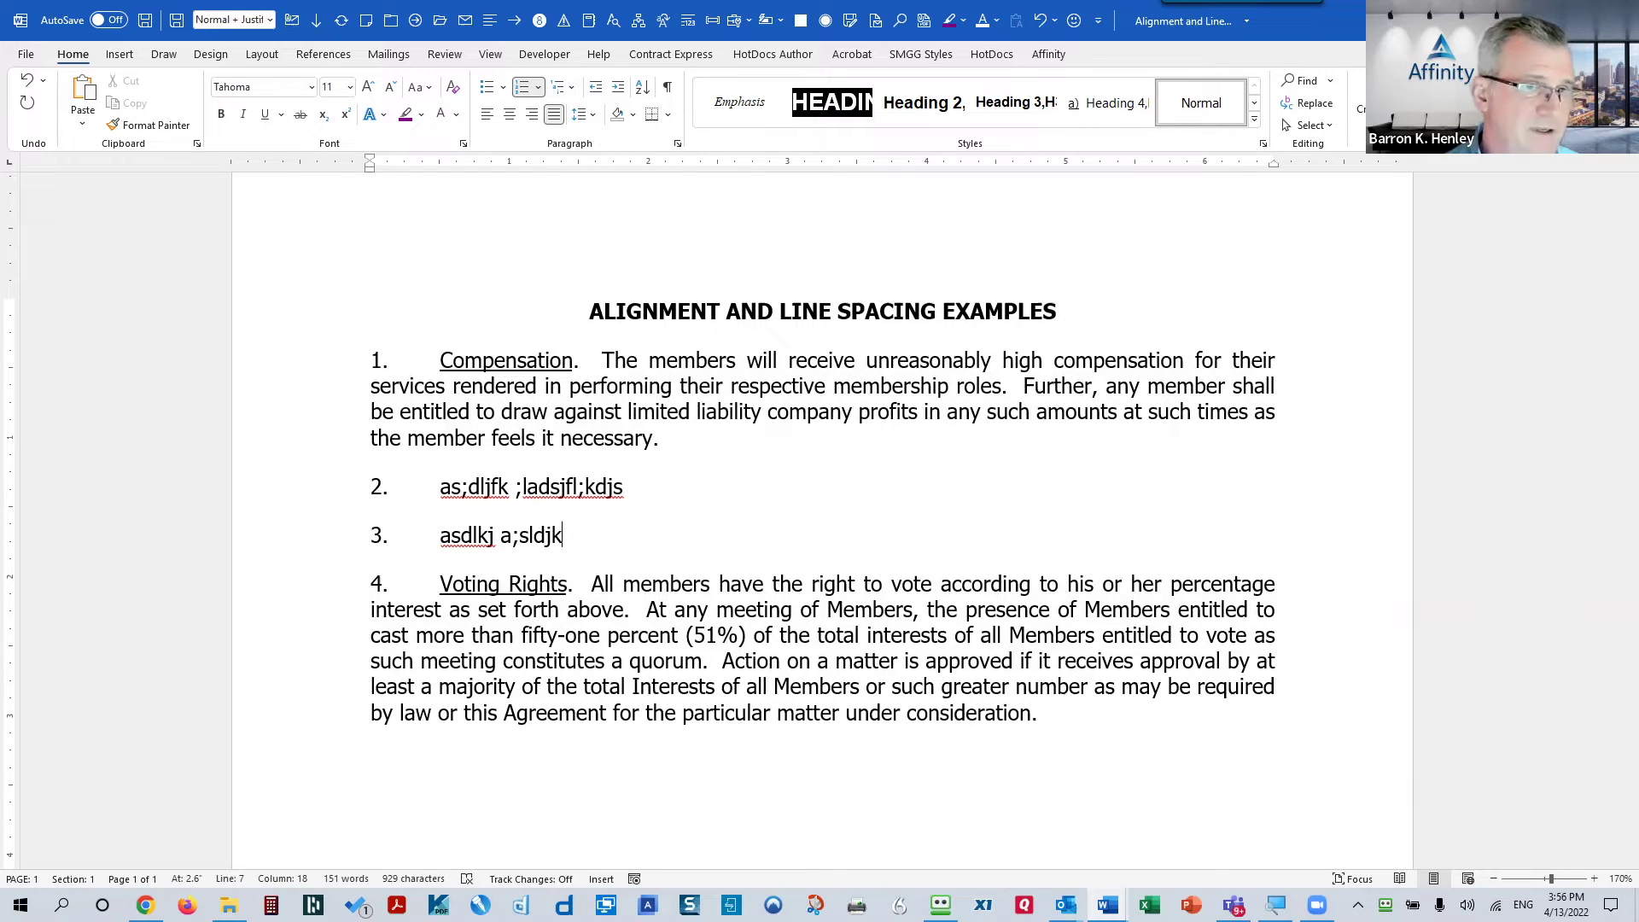
left_click(1141, 706)
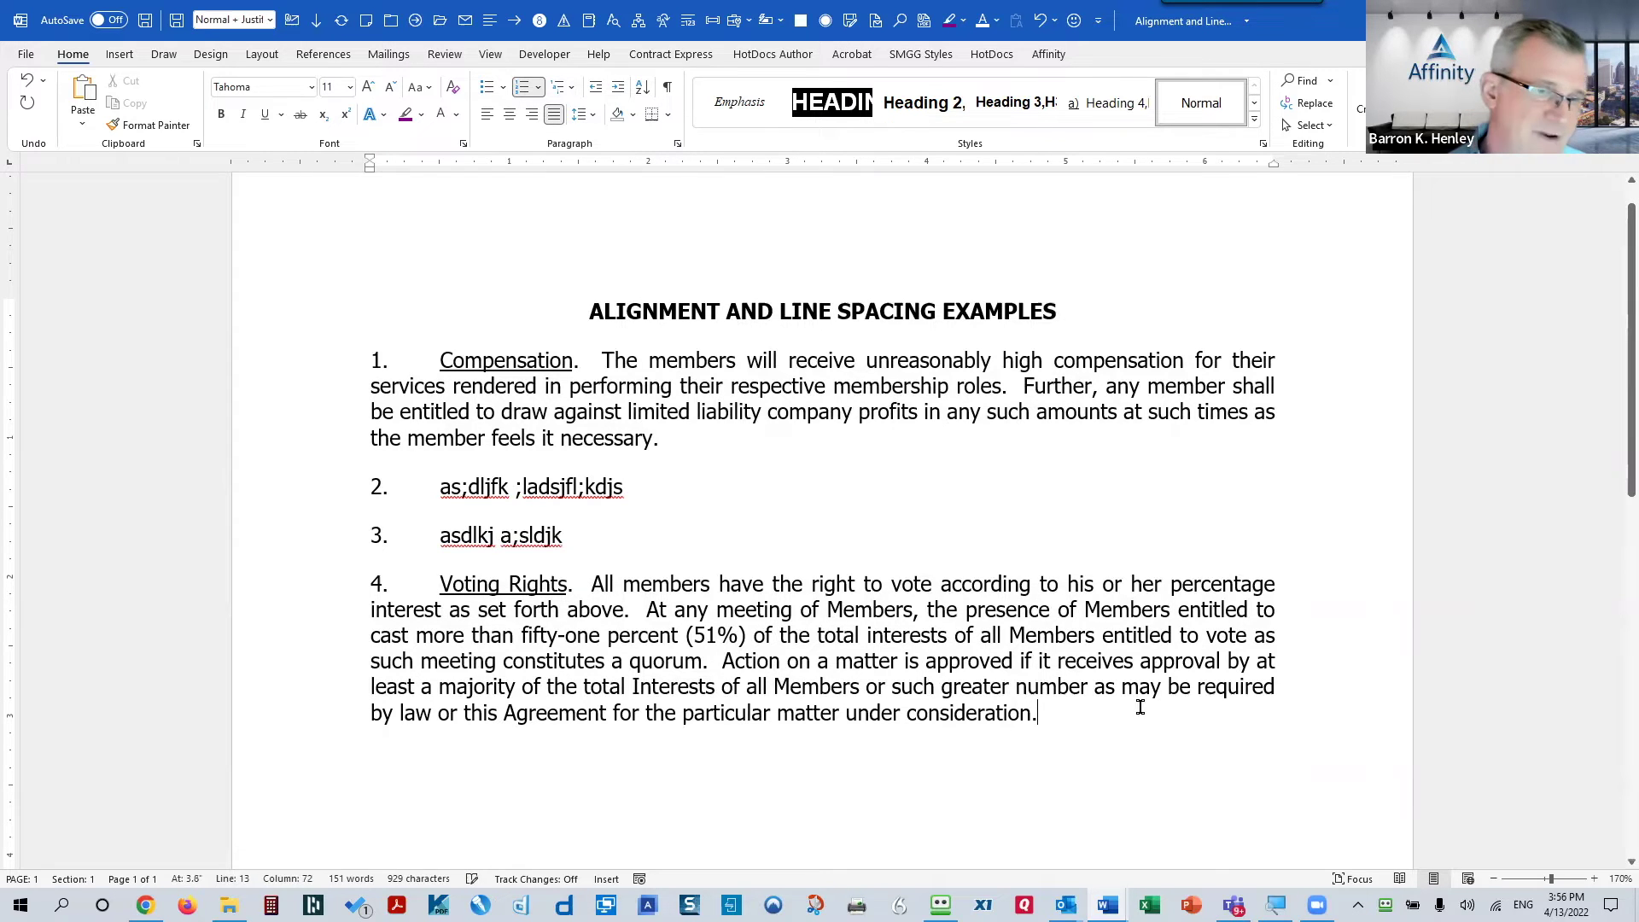
key("Return")
type("asdfkljasdf")
key("Return")
type("asdfsadf")
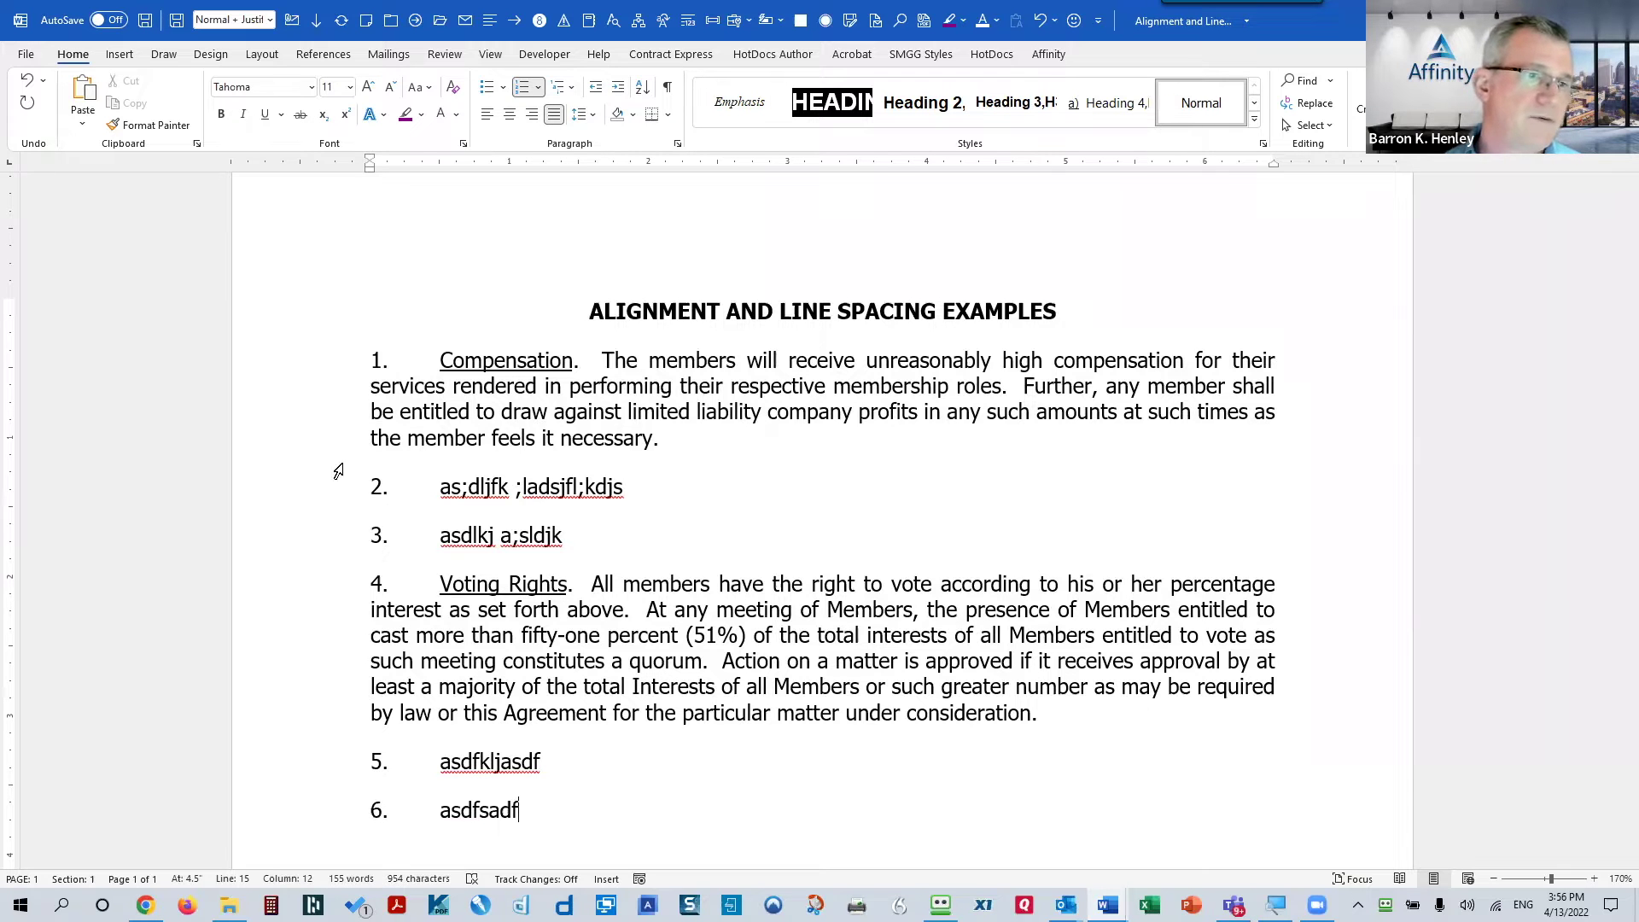
Delete the four sample items, leaving Compensation and Voting Rights as items 1 and 2
left_click_drag(328, 488, 320, 537)
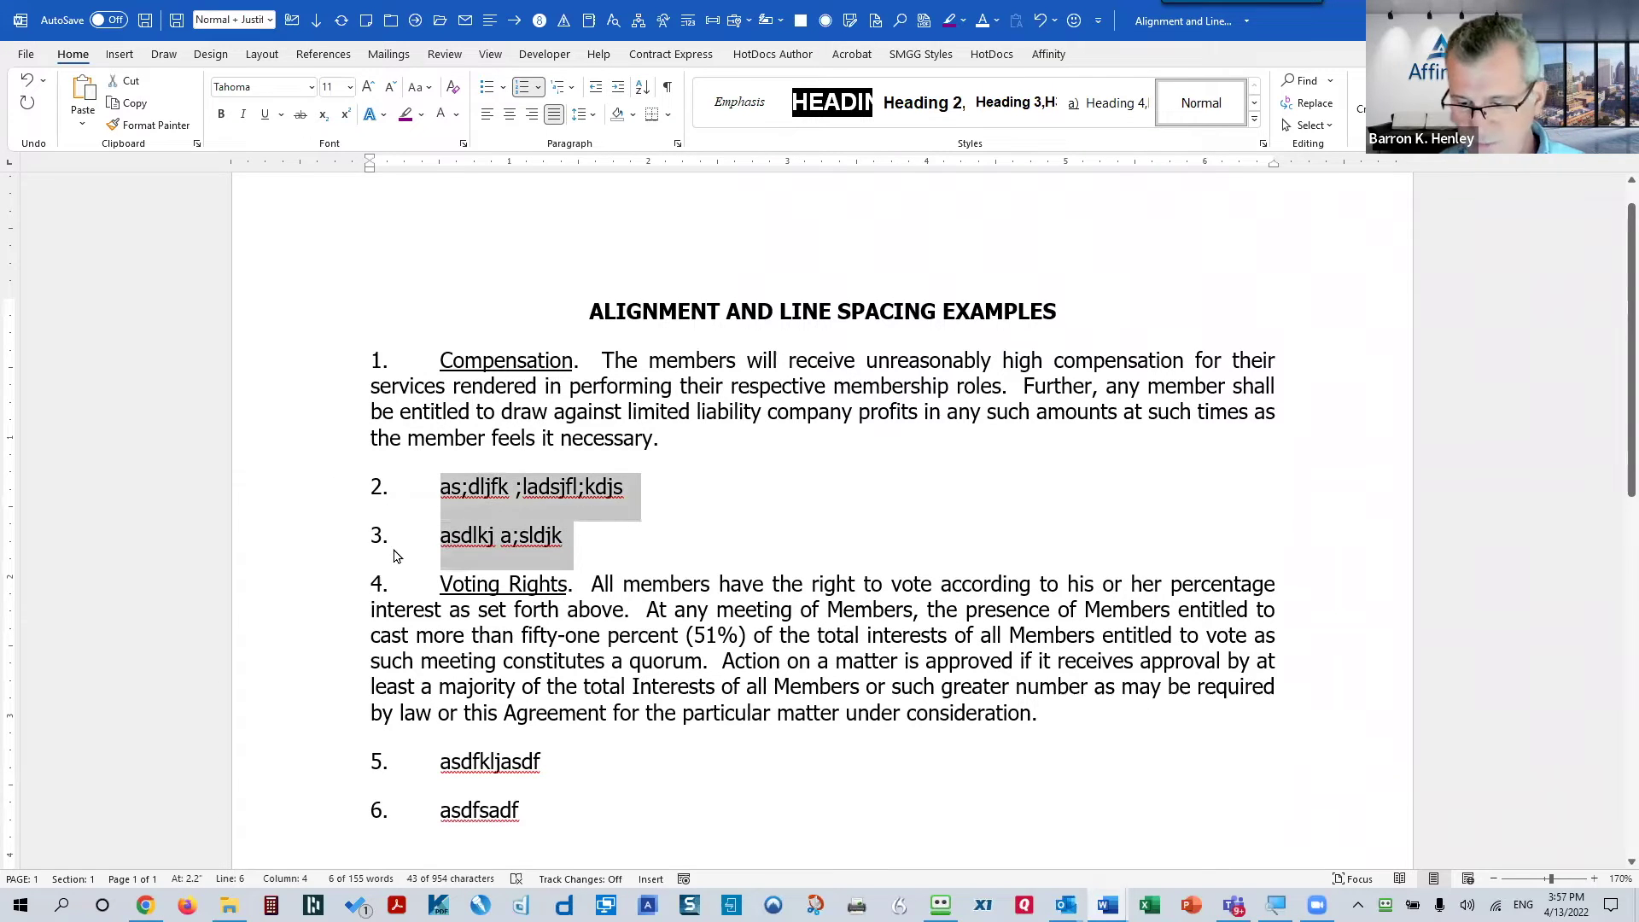
key("Delete")
left_click_drag(321, 707, 321, 663)
key("BackSpace")
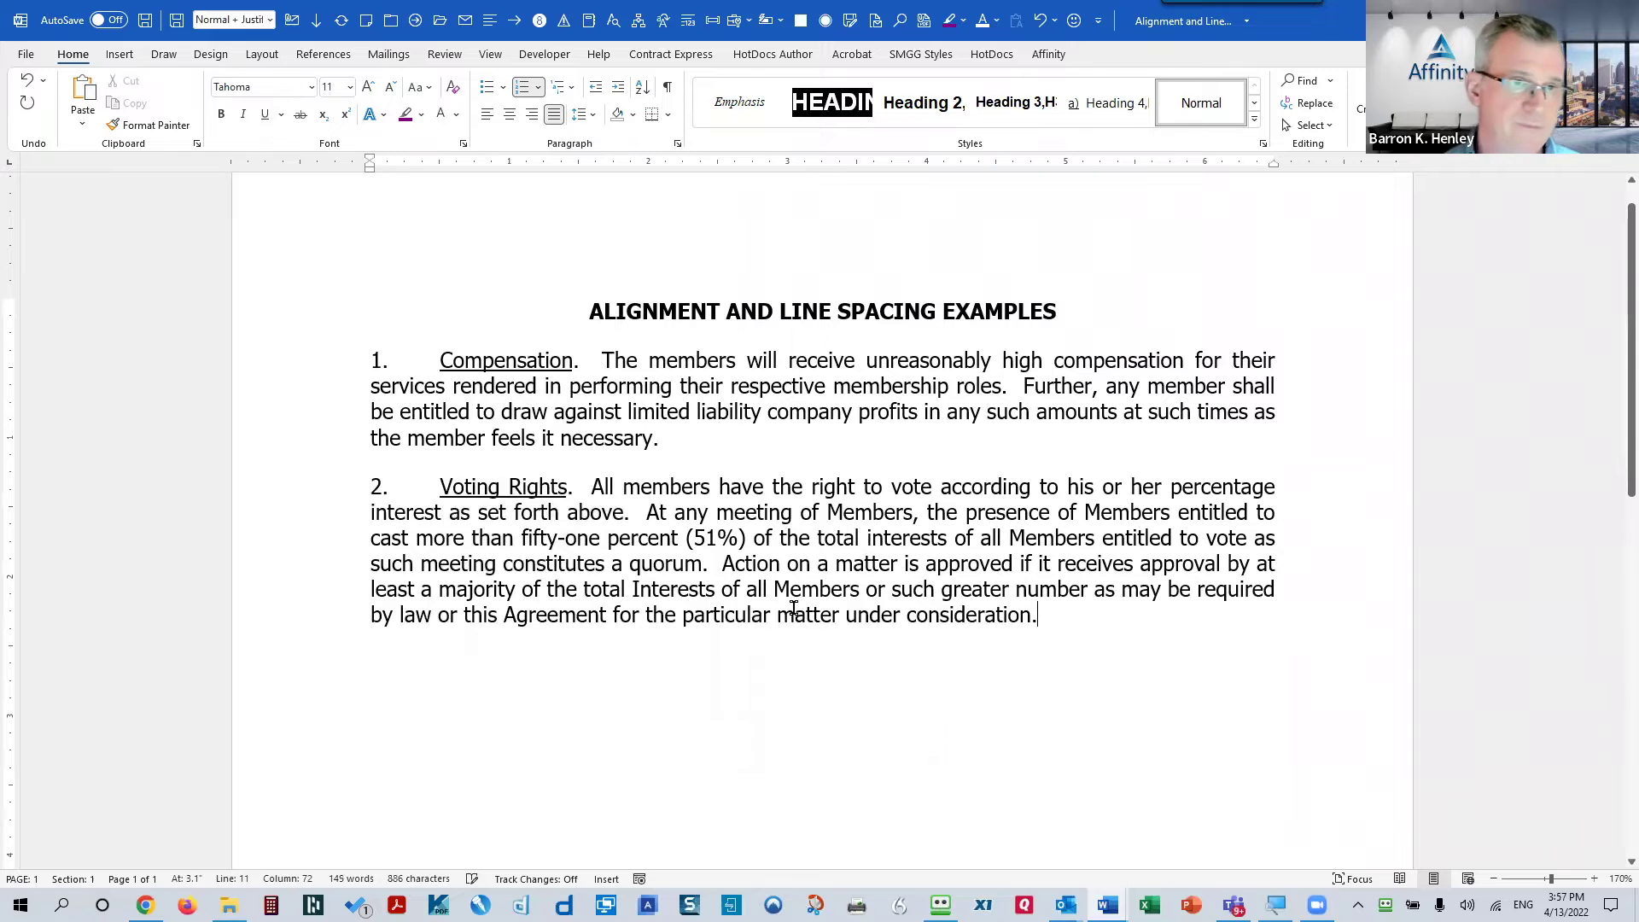
right_click(778, 388)
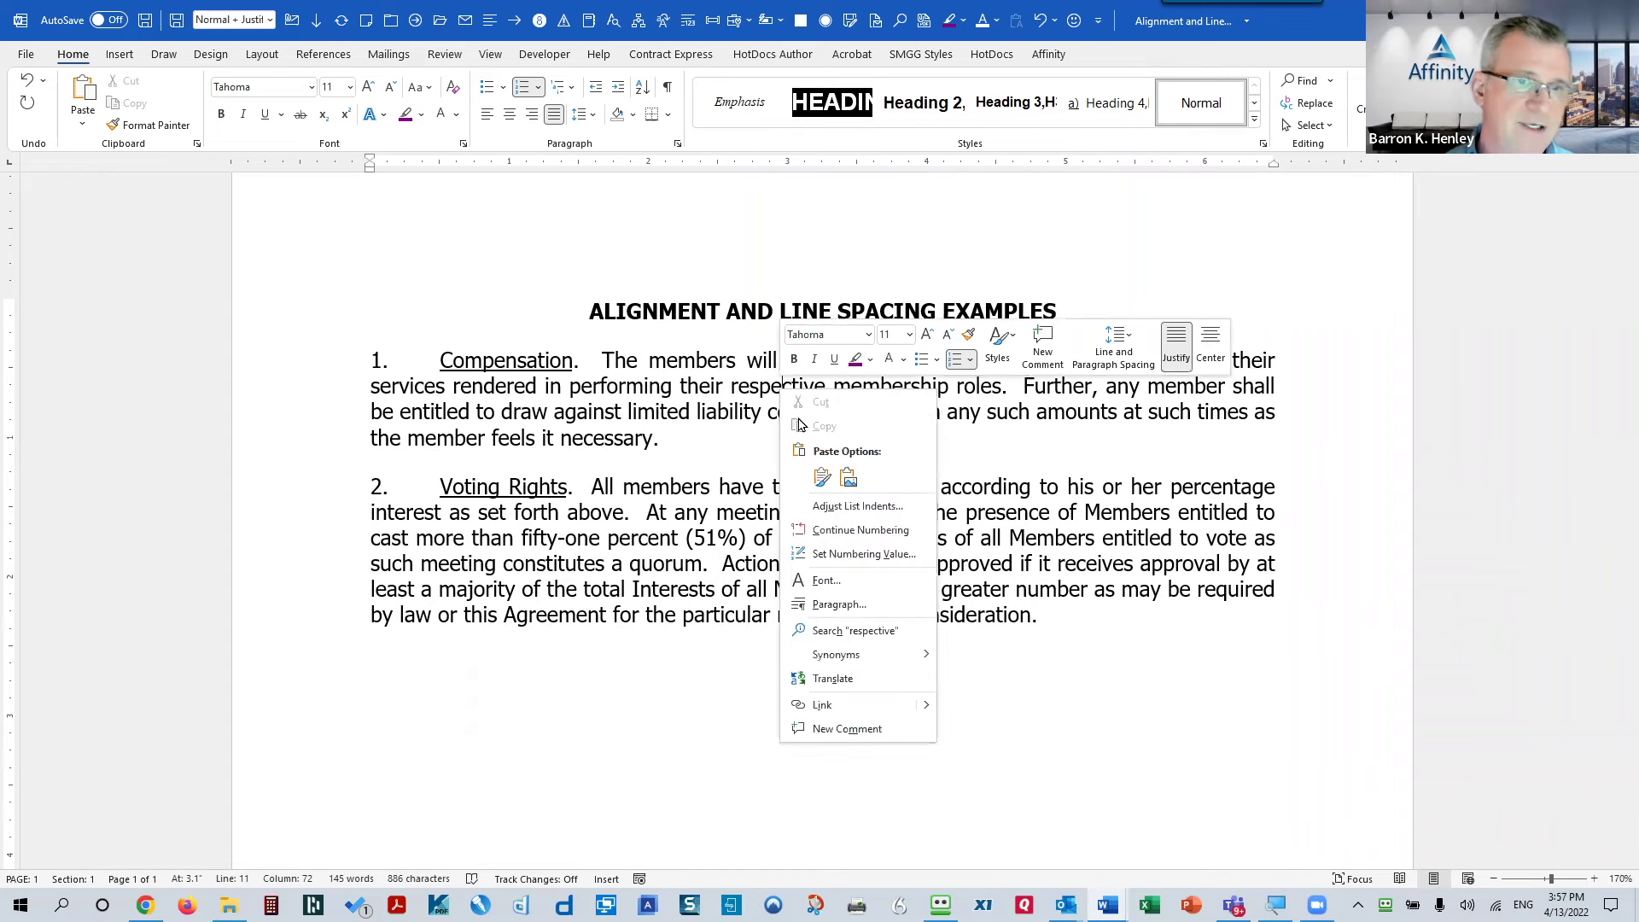
left_click(867, 608)
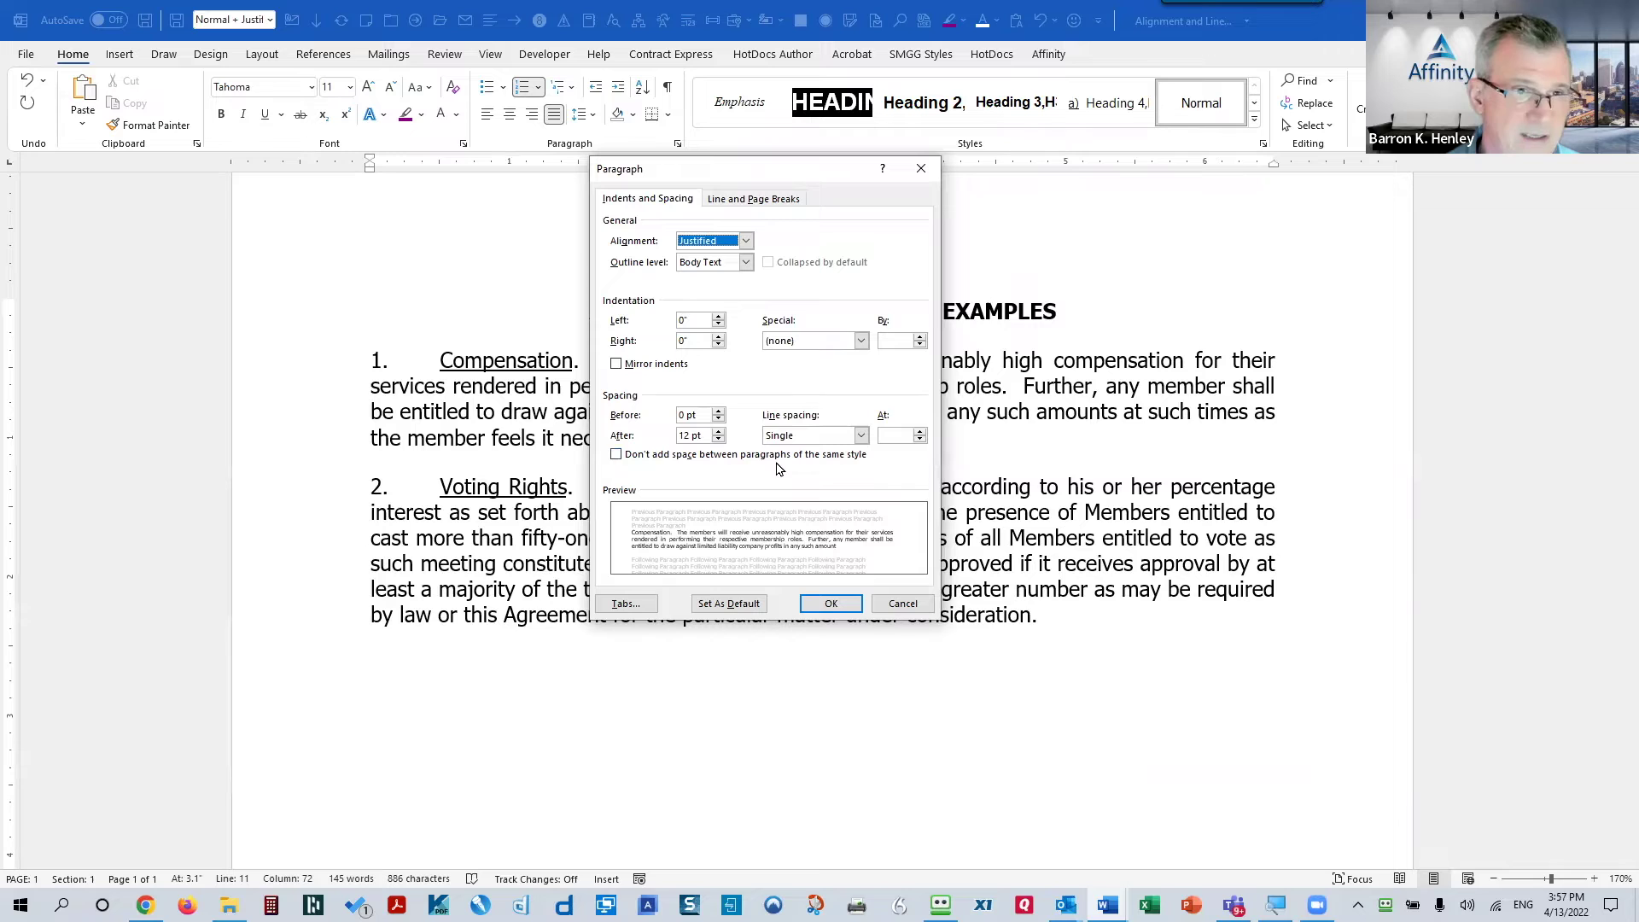
left_click_drag(712, 437, 671, 439)
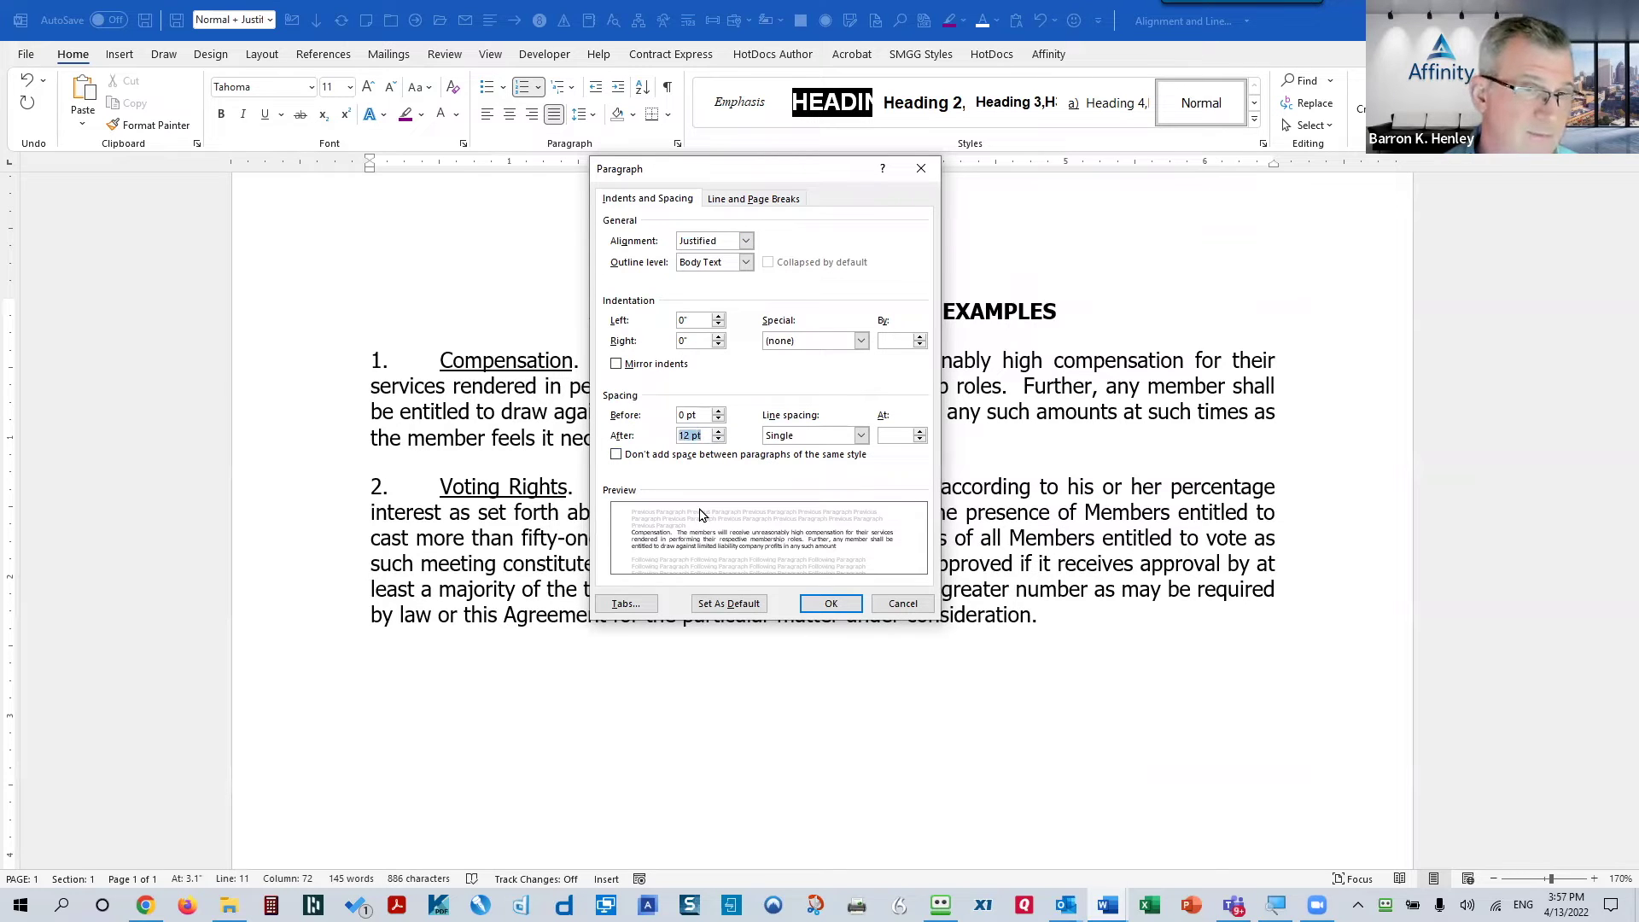
left_click(705, 437)
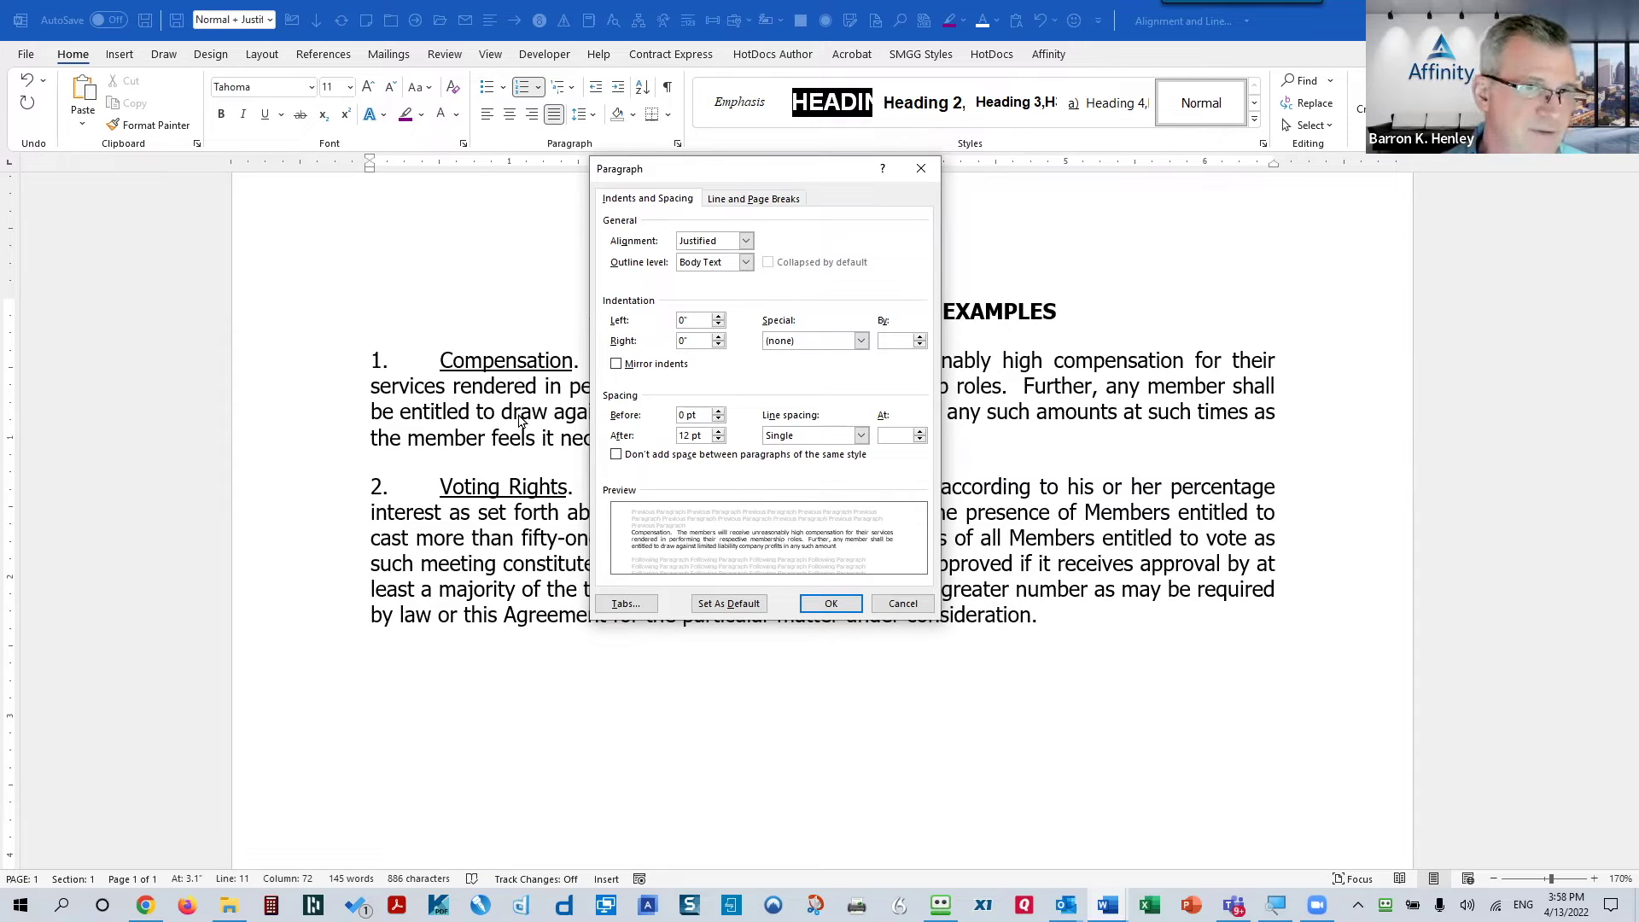
left_click(902, 603)
key("shift+F5")
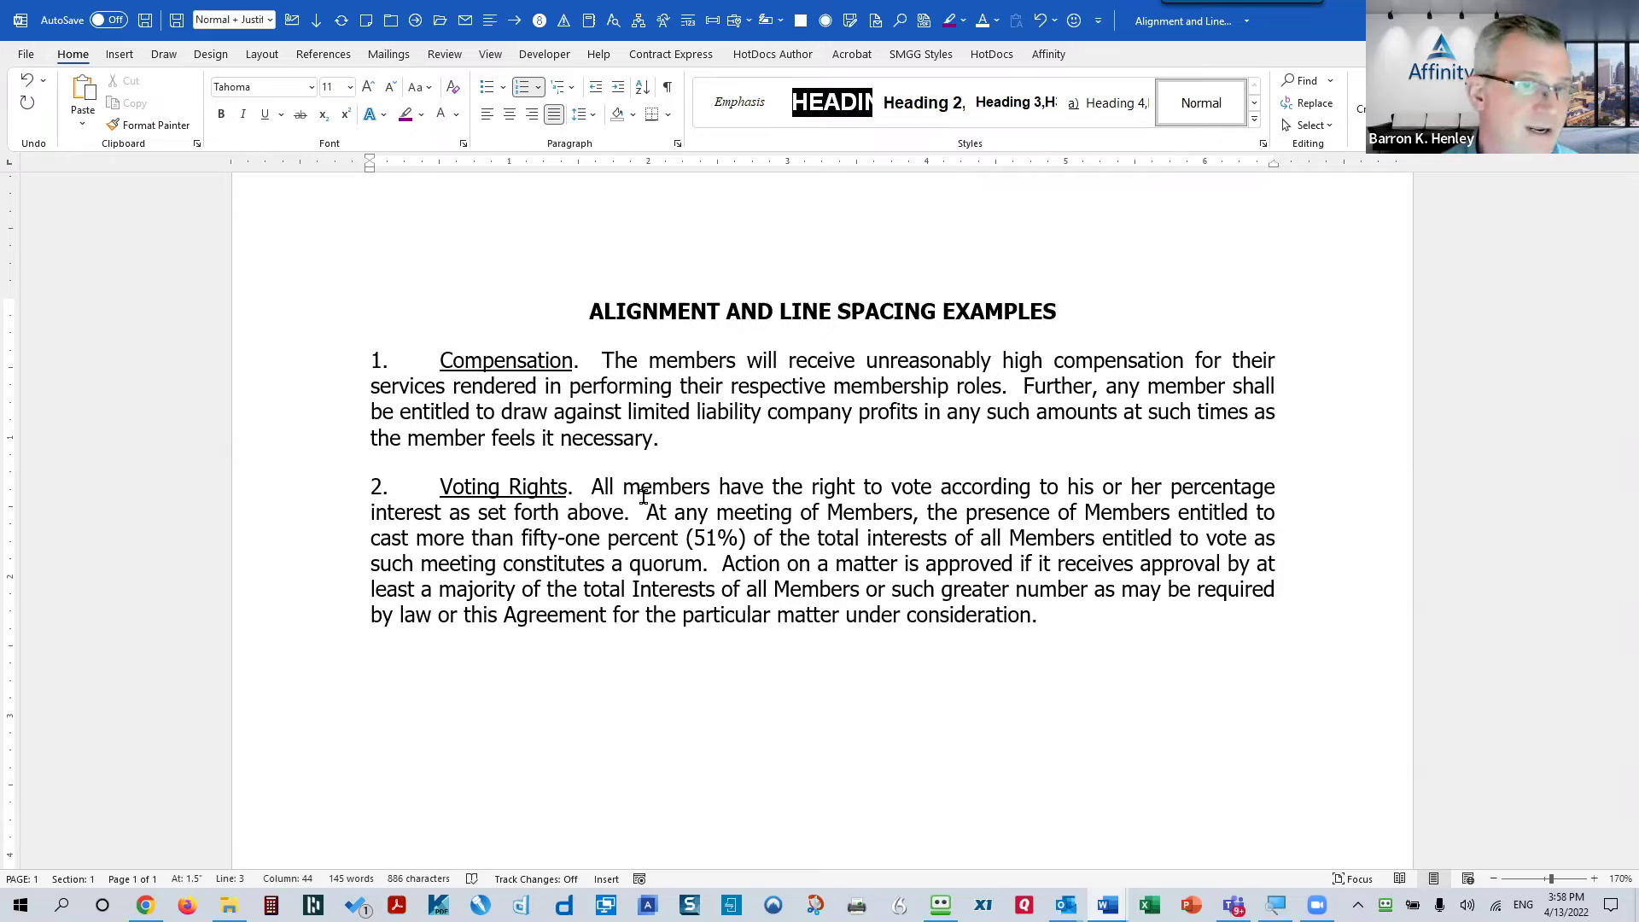
left_click(688, 433)
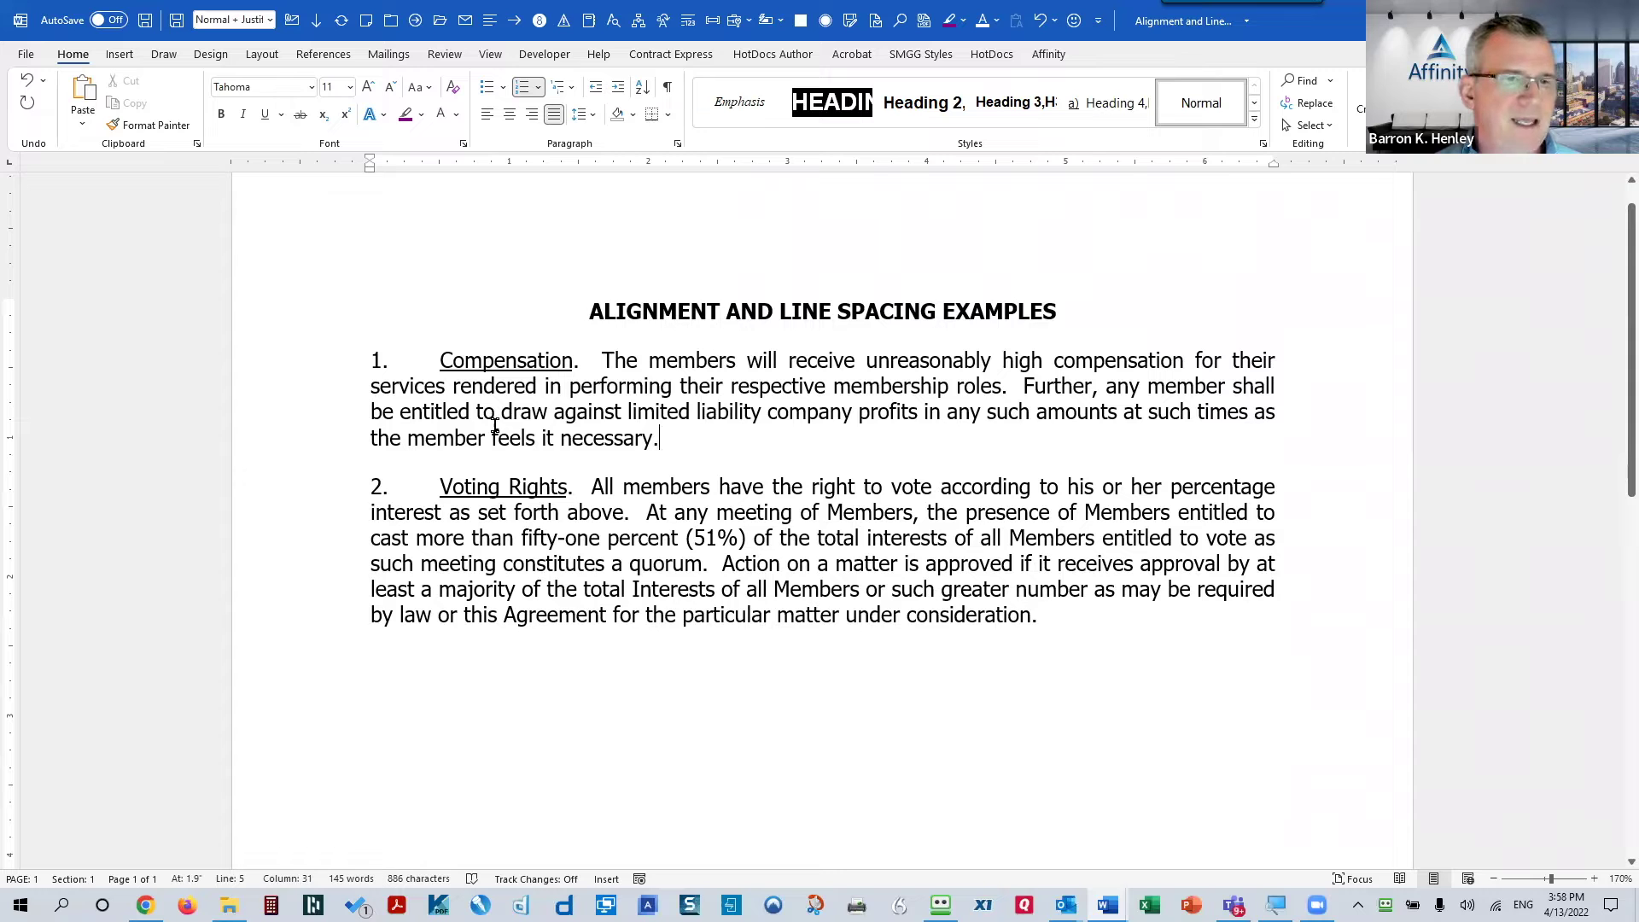
Set all the document text to 48 pt and scroll through to review it
triple_click(310, 654)
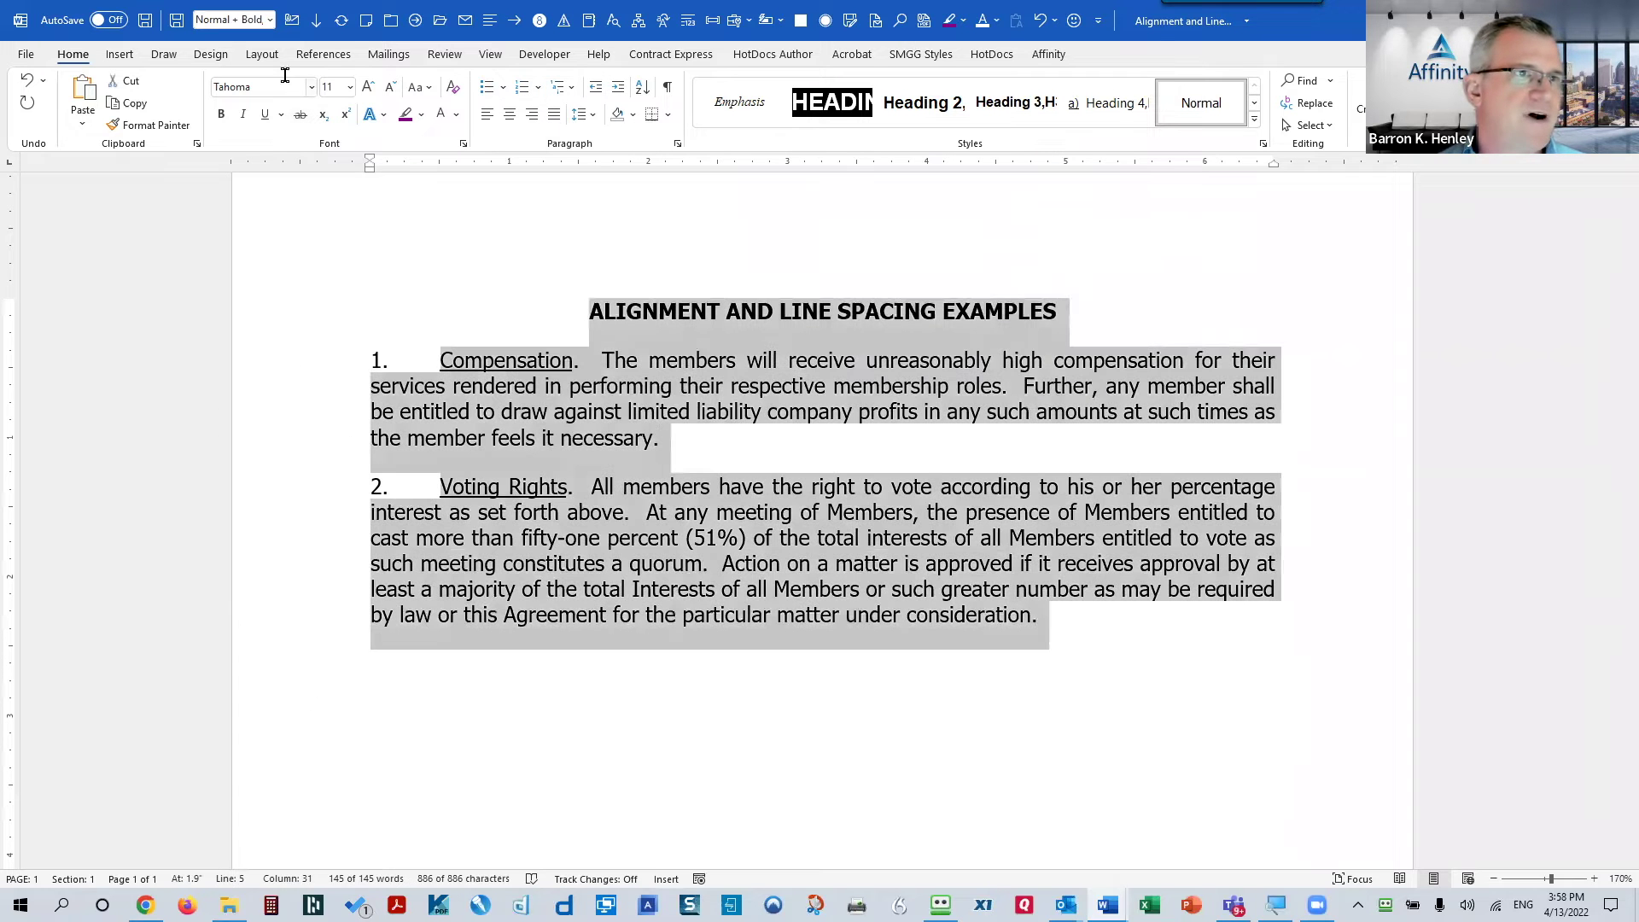
left_click(350, 87)
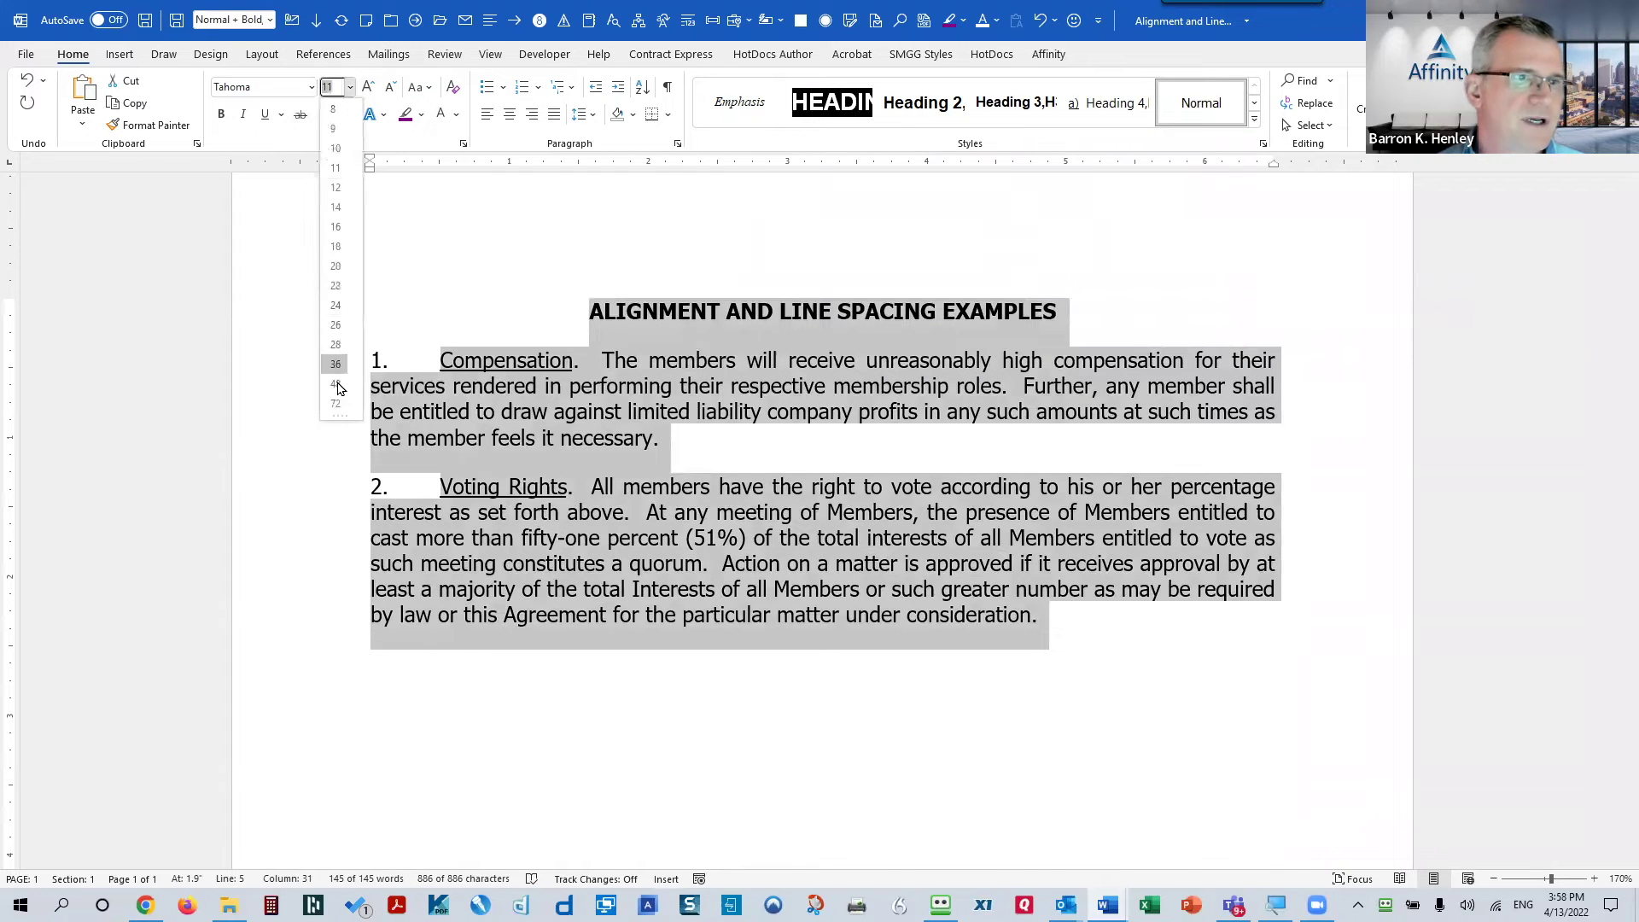
left_click(336, 383)
left_click(824, 431)
scroll(832, 465, "down", 8)
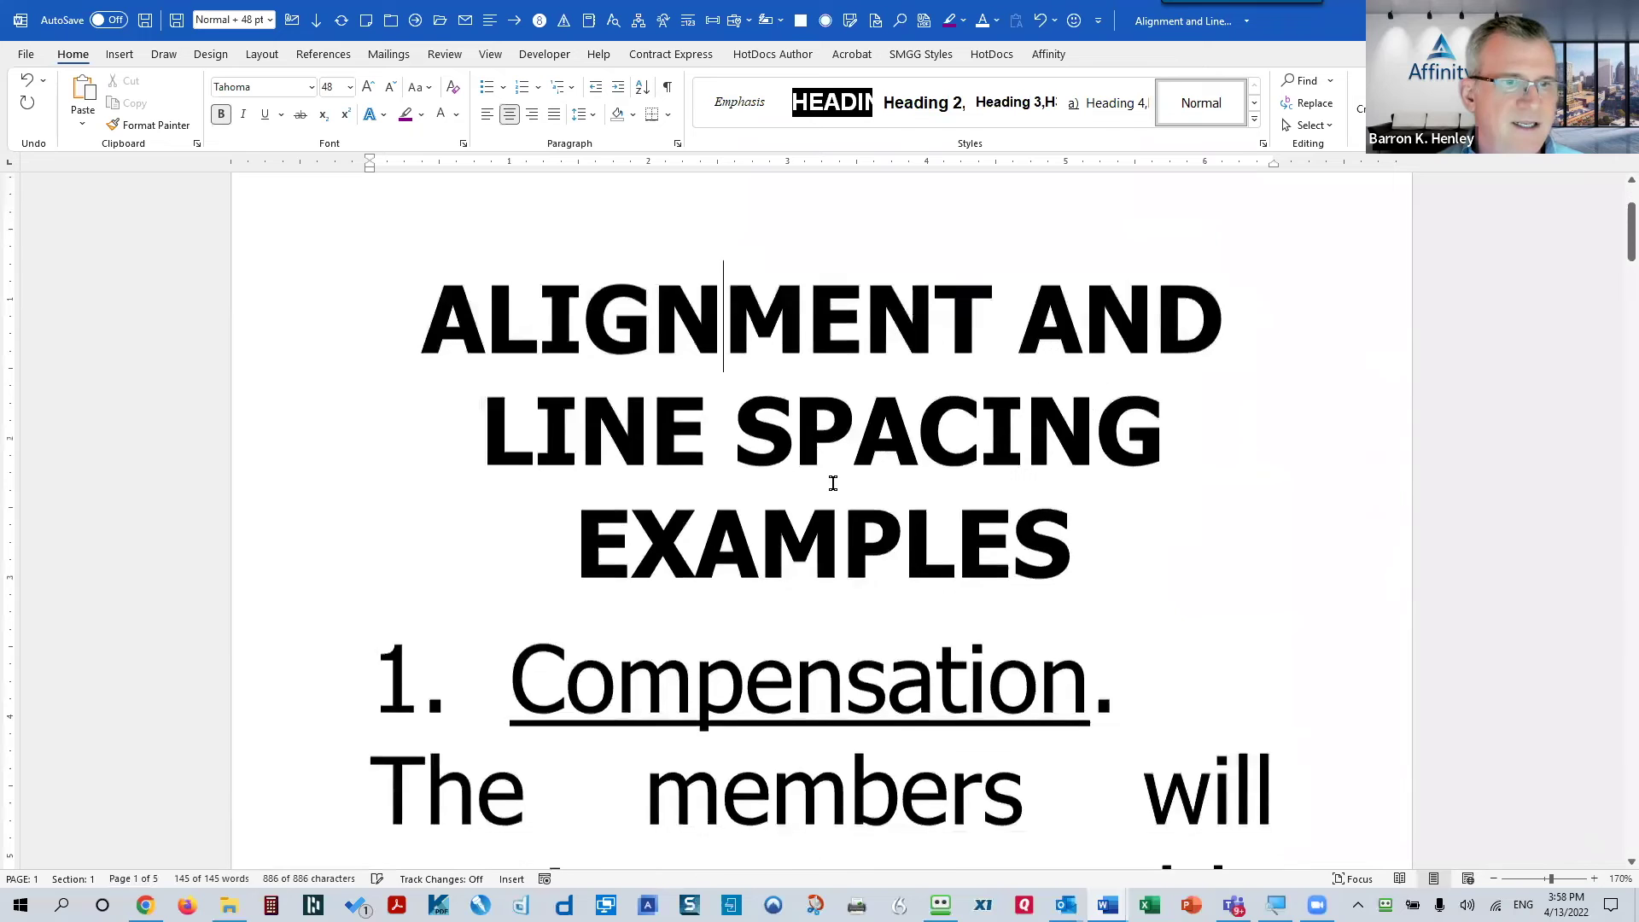
scroll(801, 435, "down", 6)
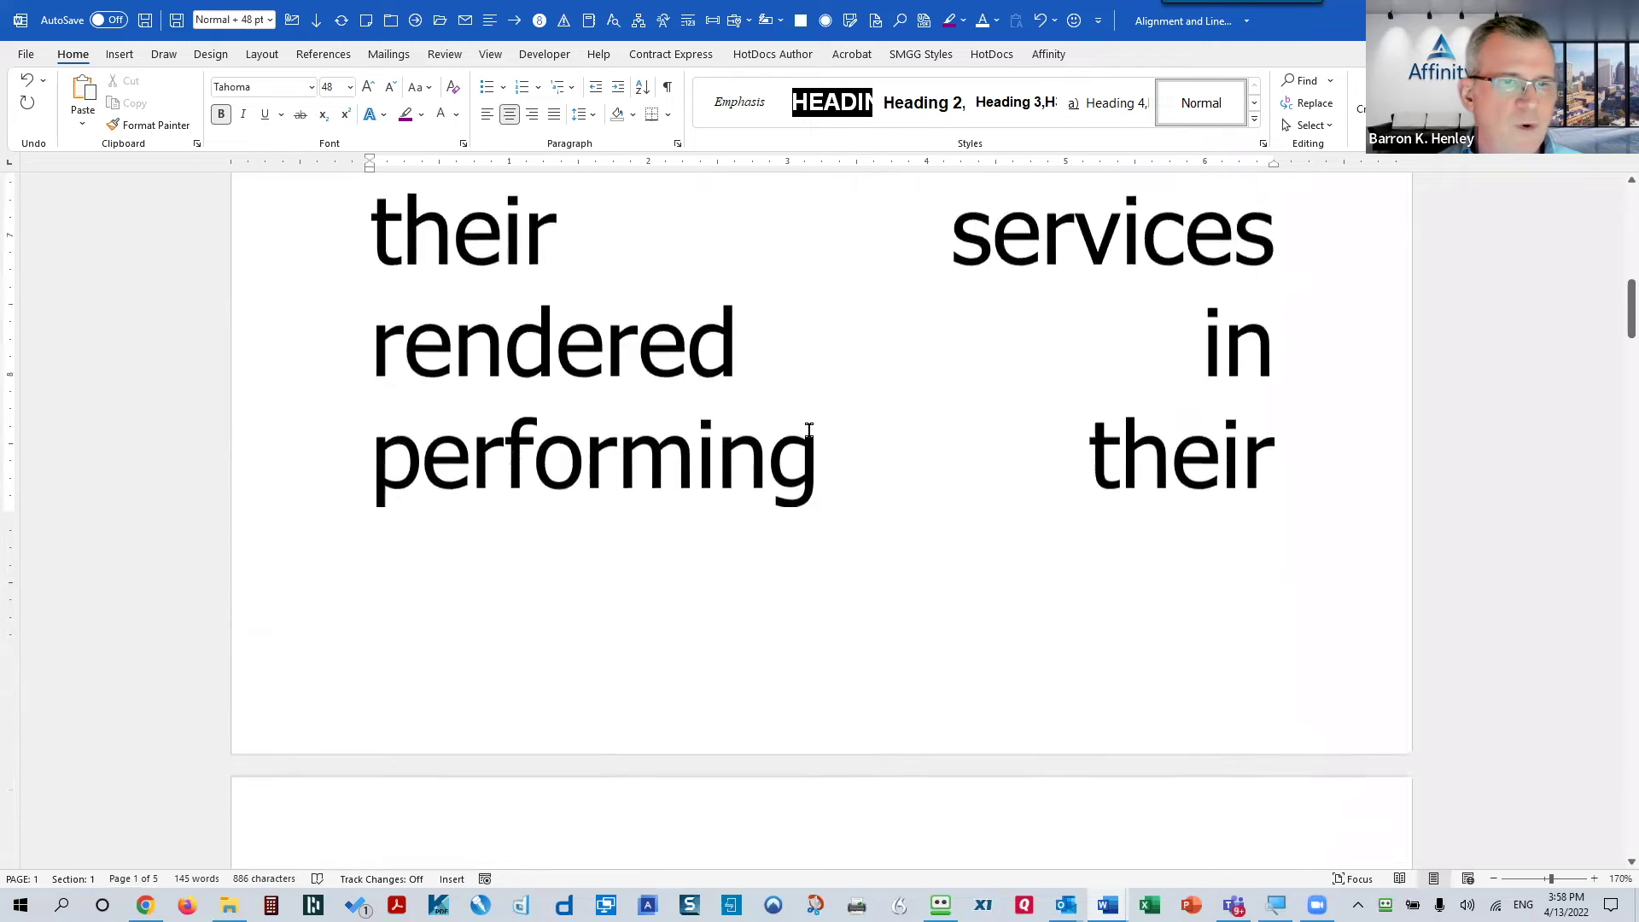
scroll(818, 424, "down", 9)
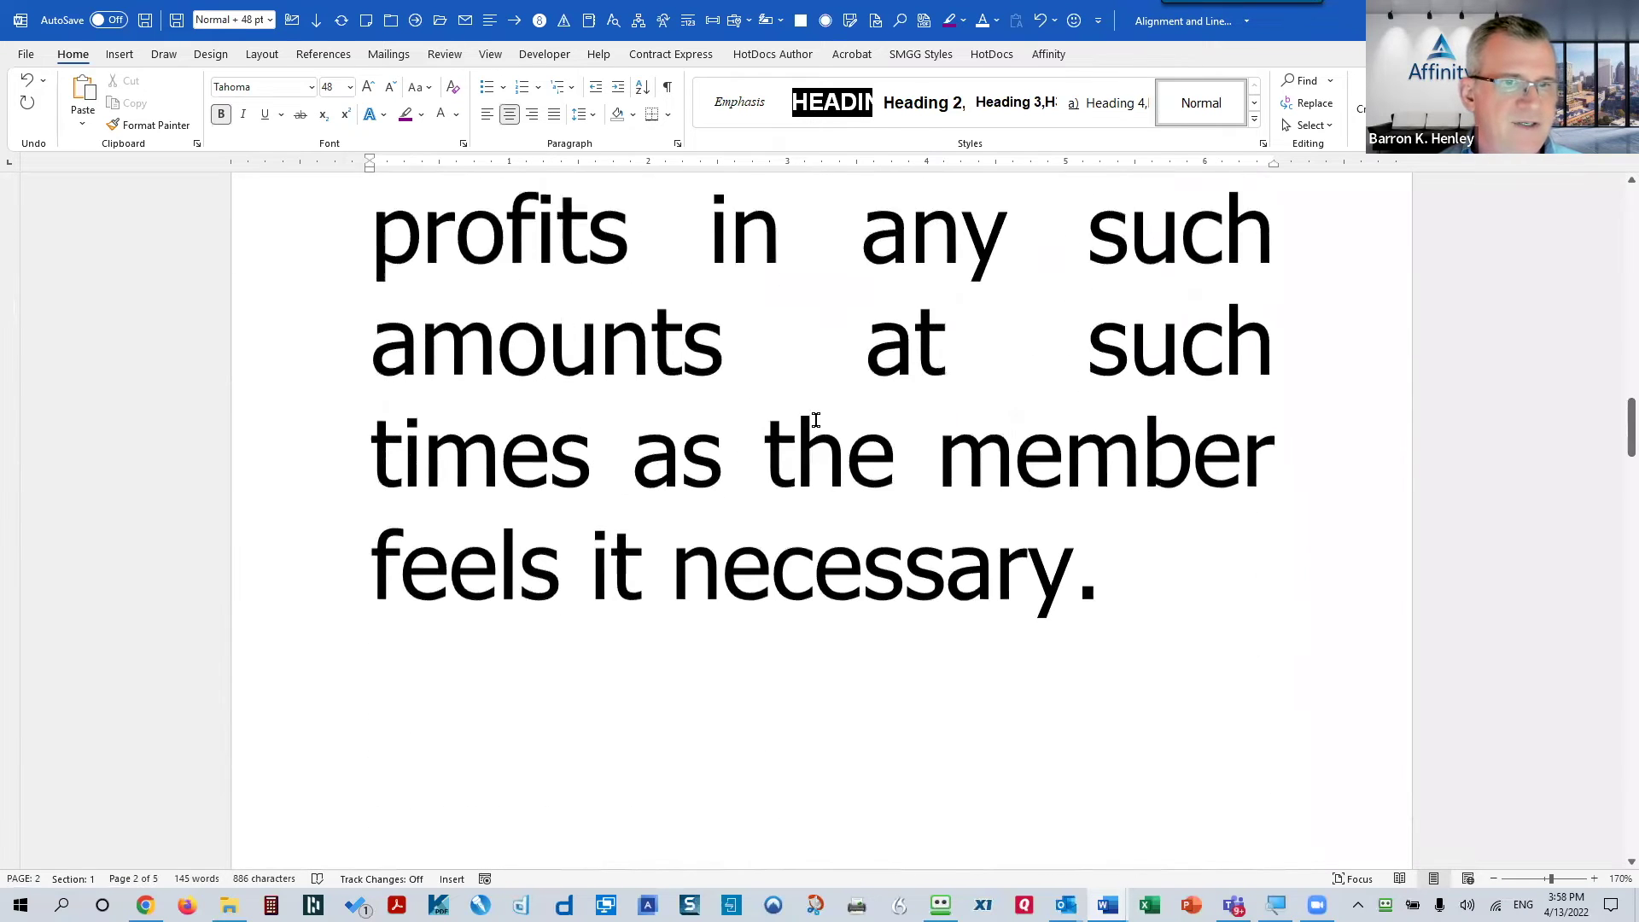
scroll(900, 429, "up", 4)
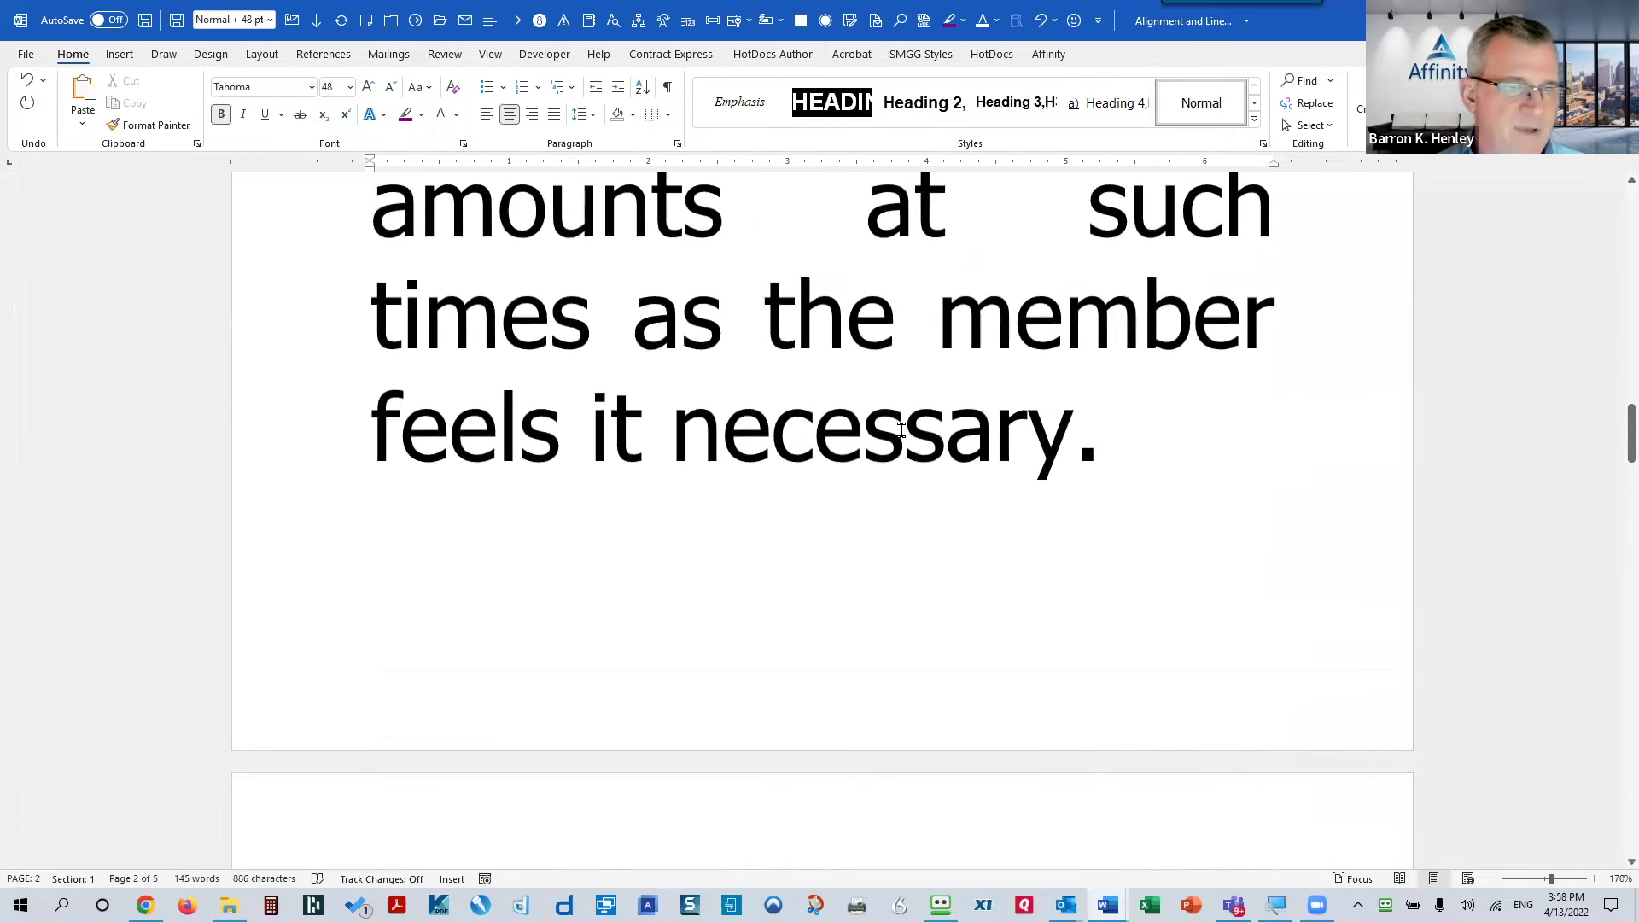
scroll(903, 422, "up", 12)
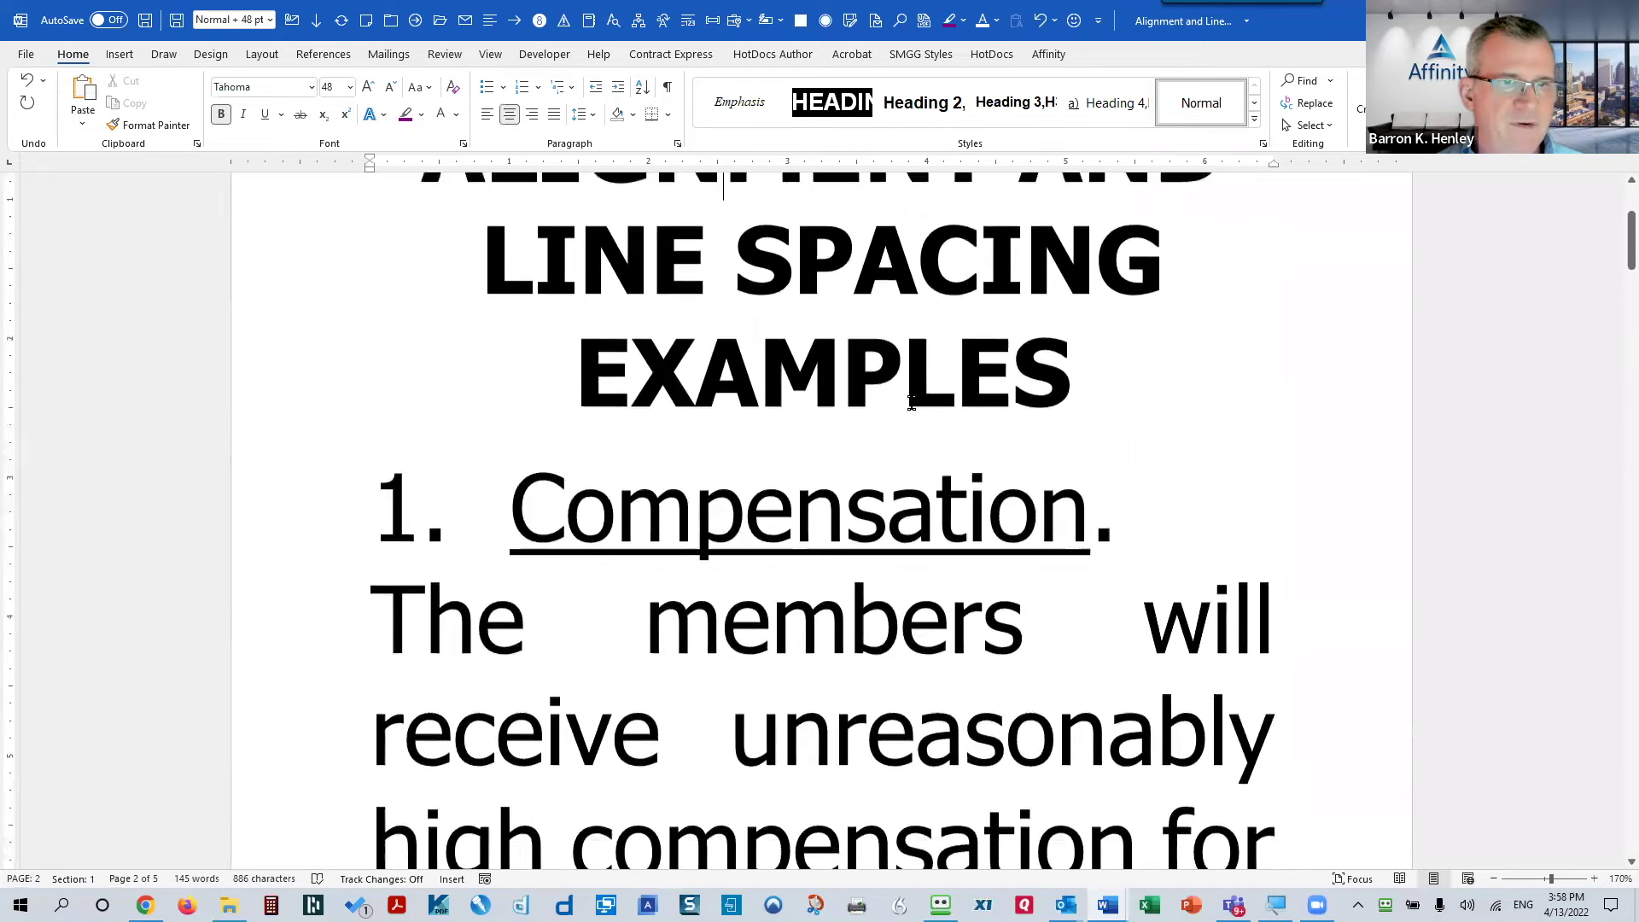
scroll(912, 402, "down", 1)
left_click_drag(698, 340, 856, 346)
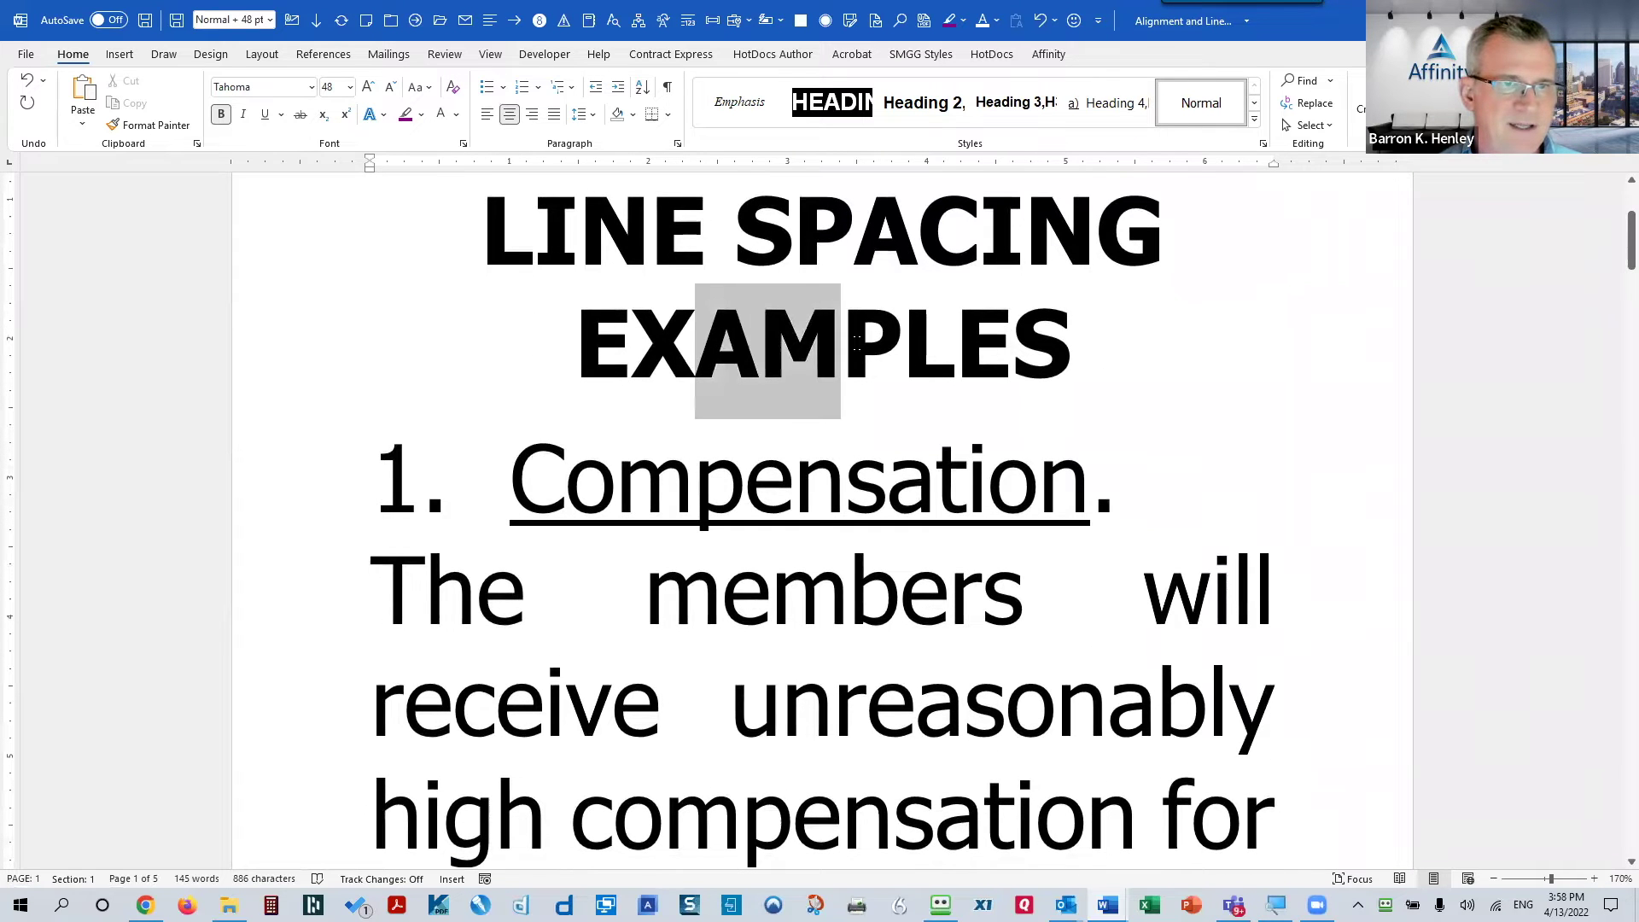
left_click_drag(749, 482, 844, 482)
left_click(888, 483)
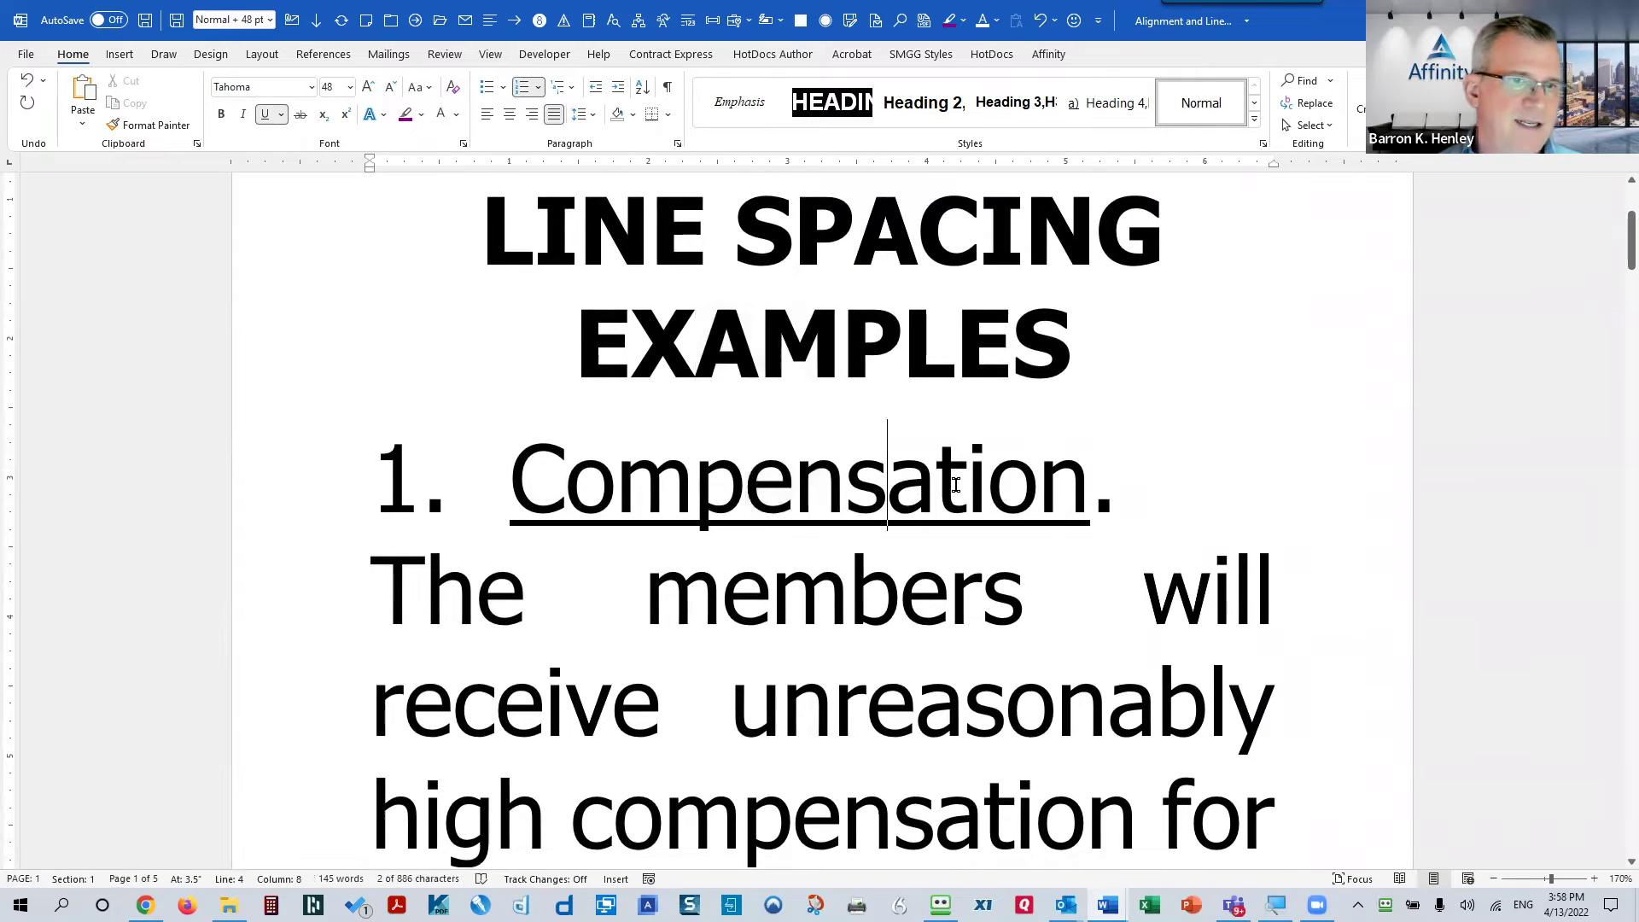
scroll(1136, 515, "down", 6, "ctrl")
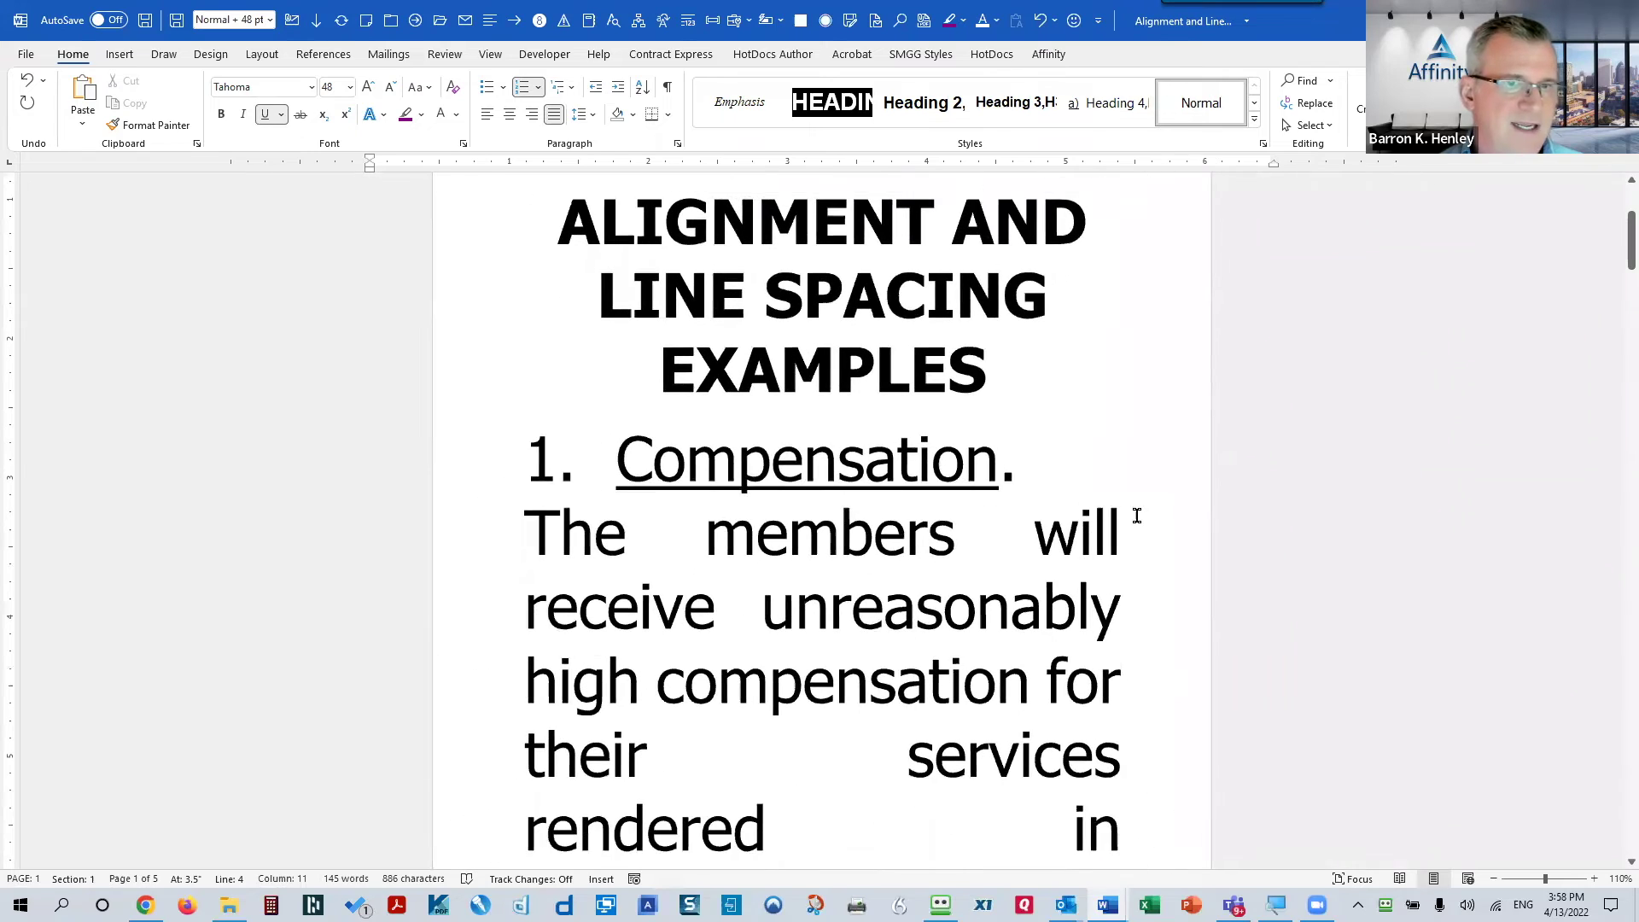
Select the whole document again and change the font size to 26 pt
key("ctrl+a")
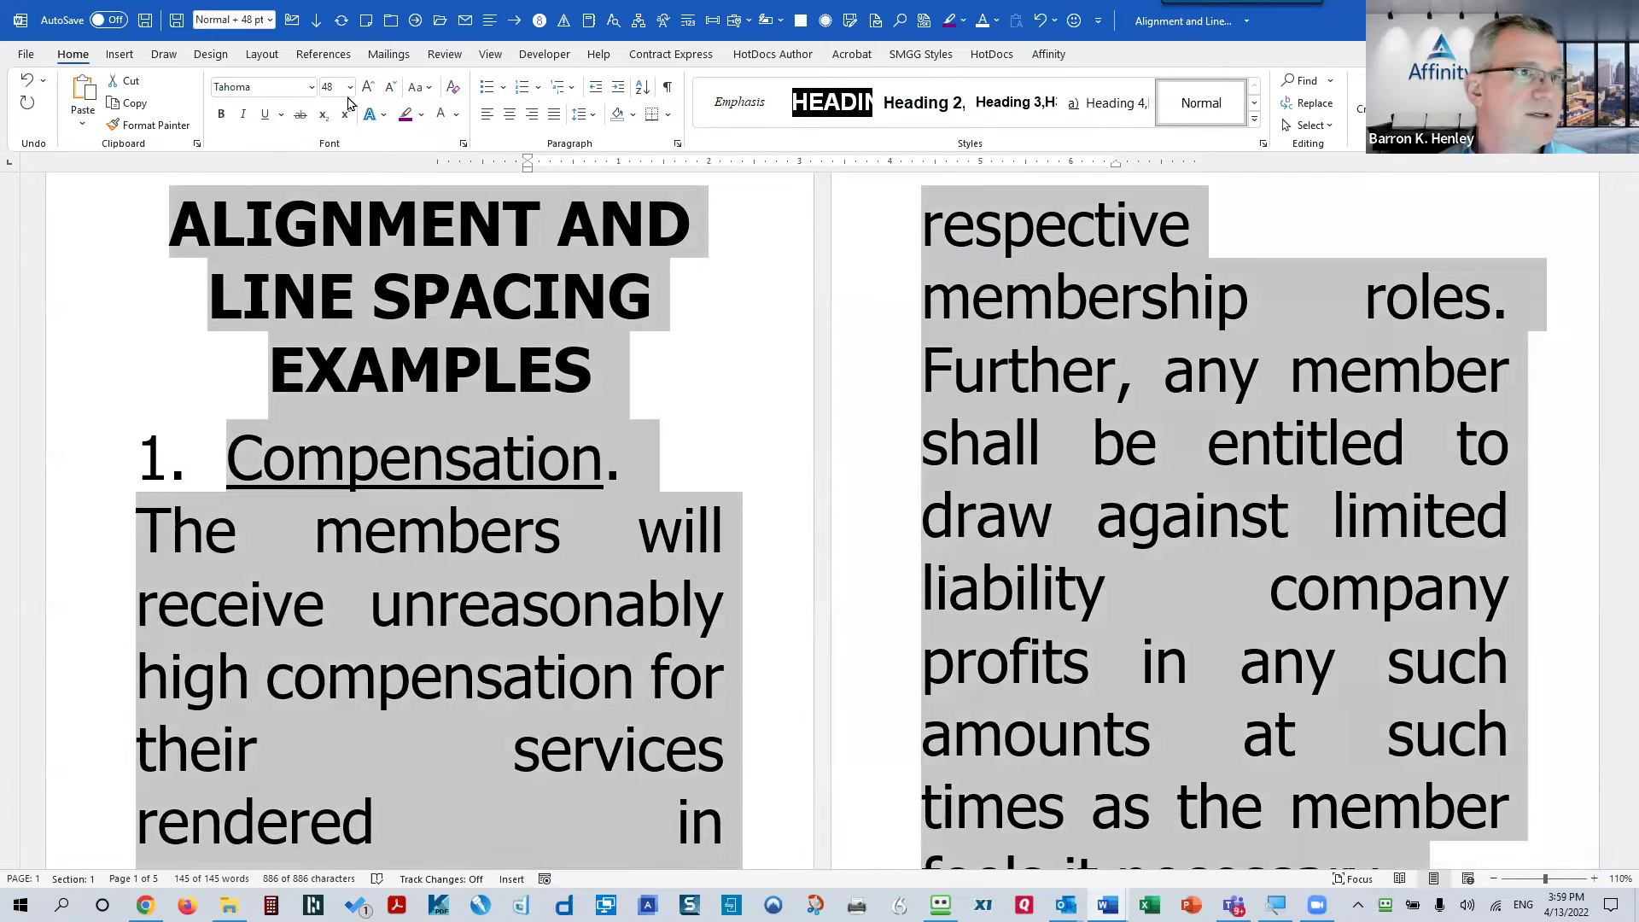
left_click(349, 87)
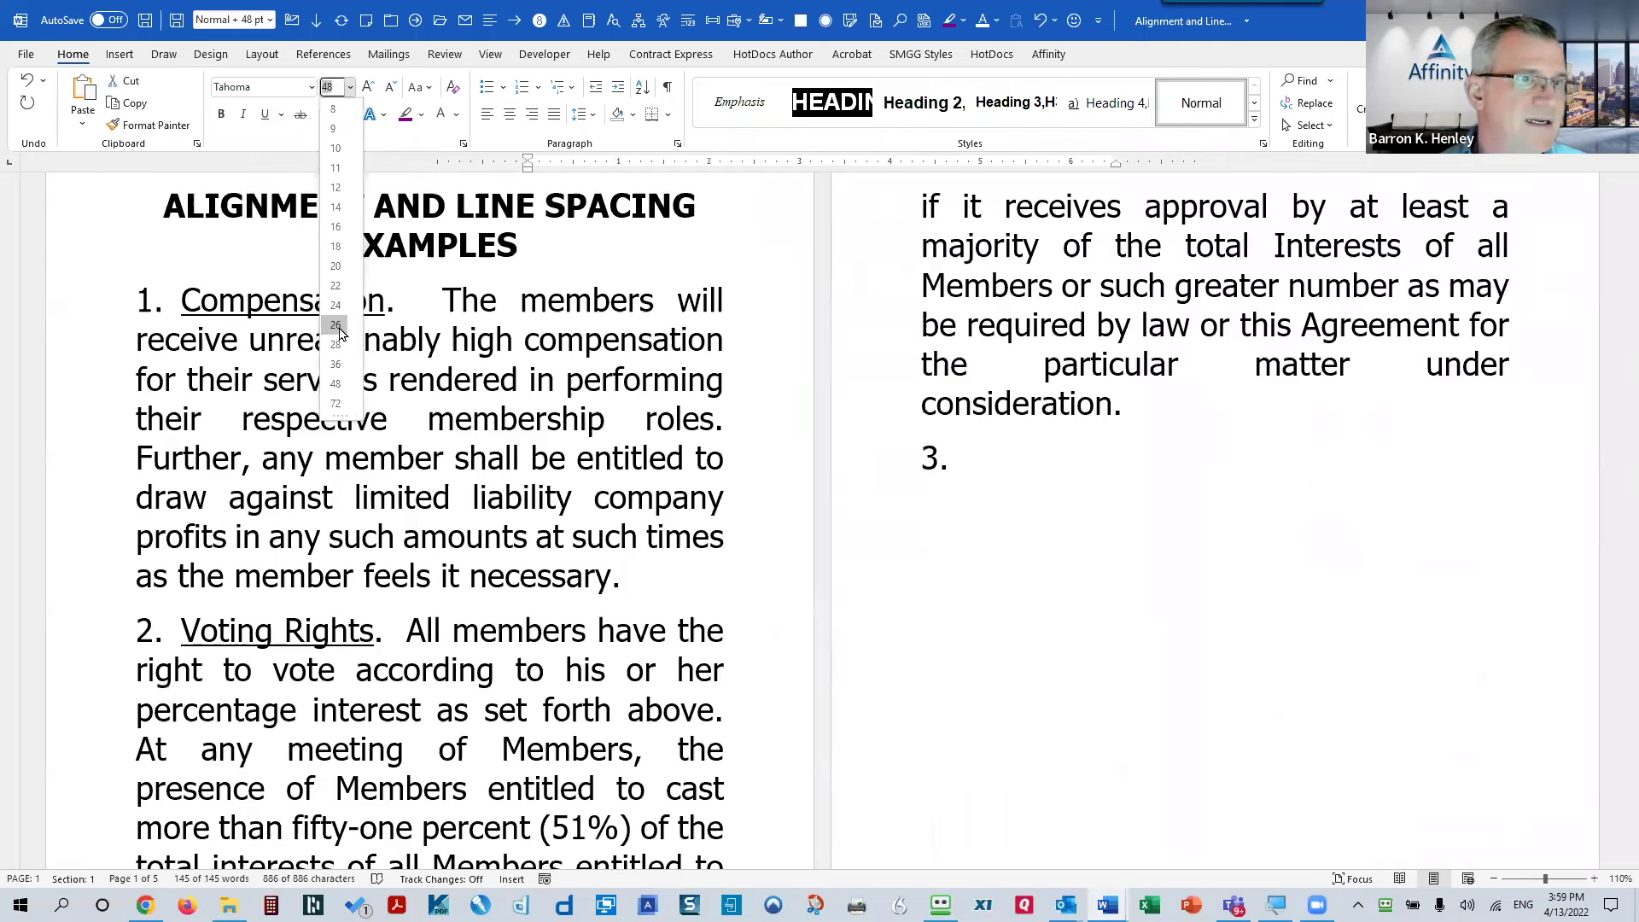
left_click(336, 325)
left_click(713, 378)
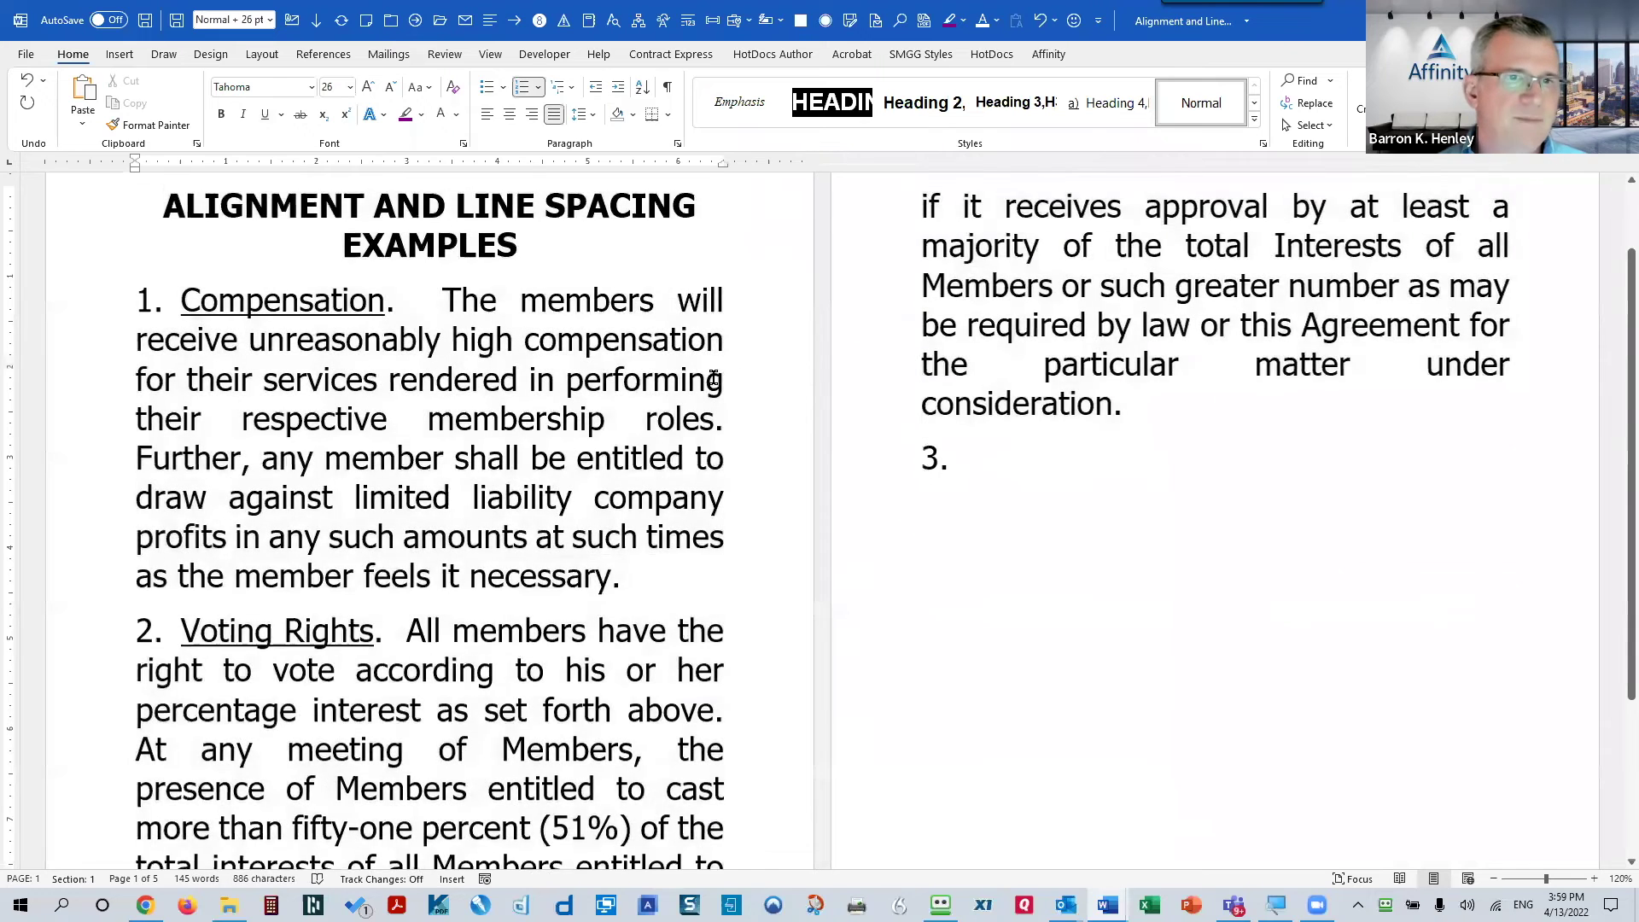
scroll(714, 379, "up", 2)
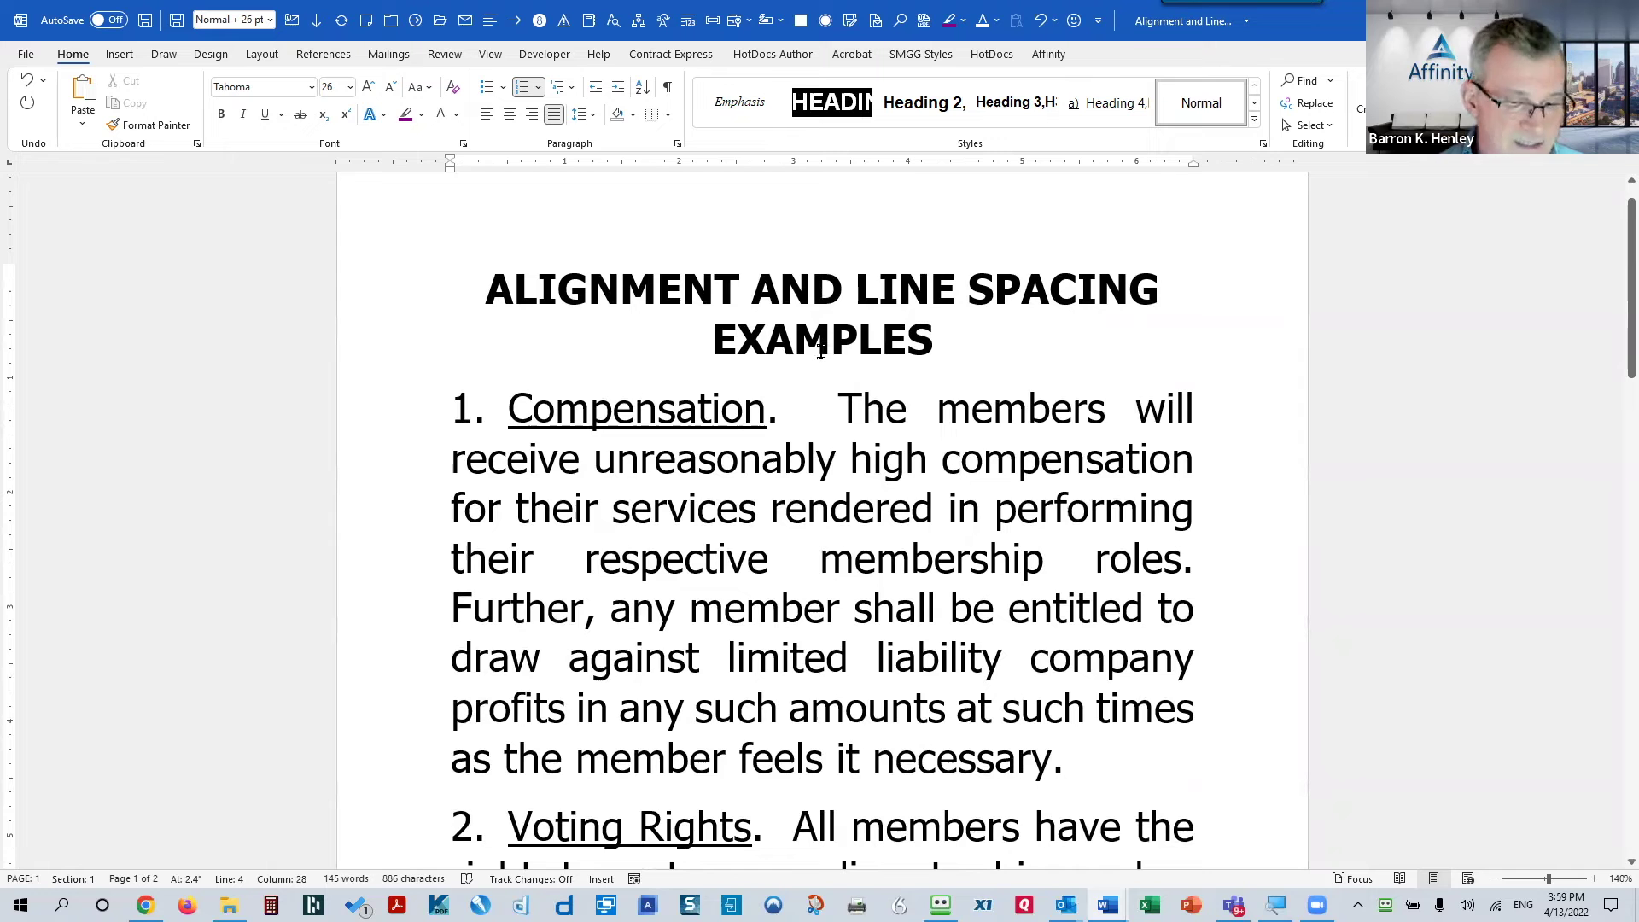
Undo the font size changes back to 11 pt and select the text from the title down
key("ctrl+z")
key("ctrl+z")
key("ctrl+z")
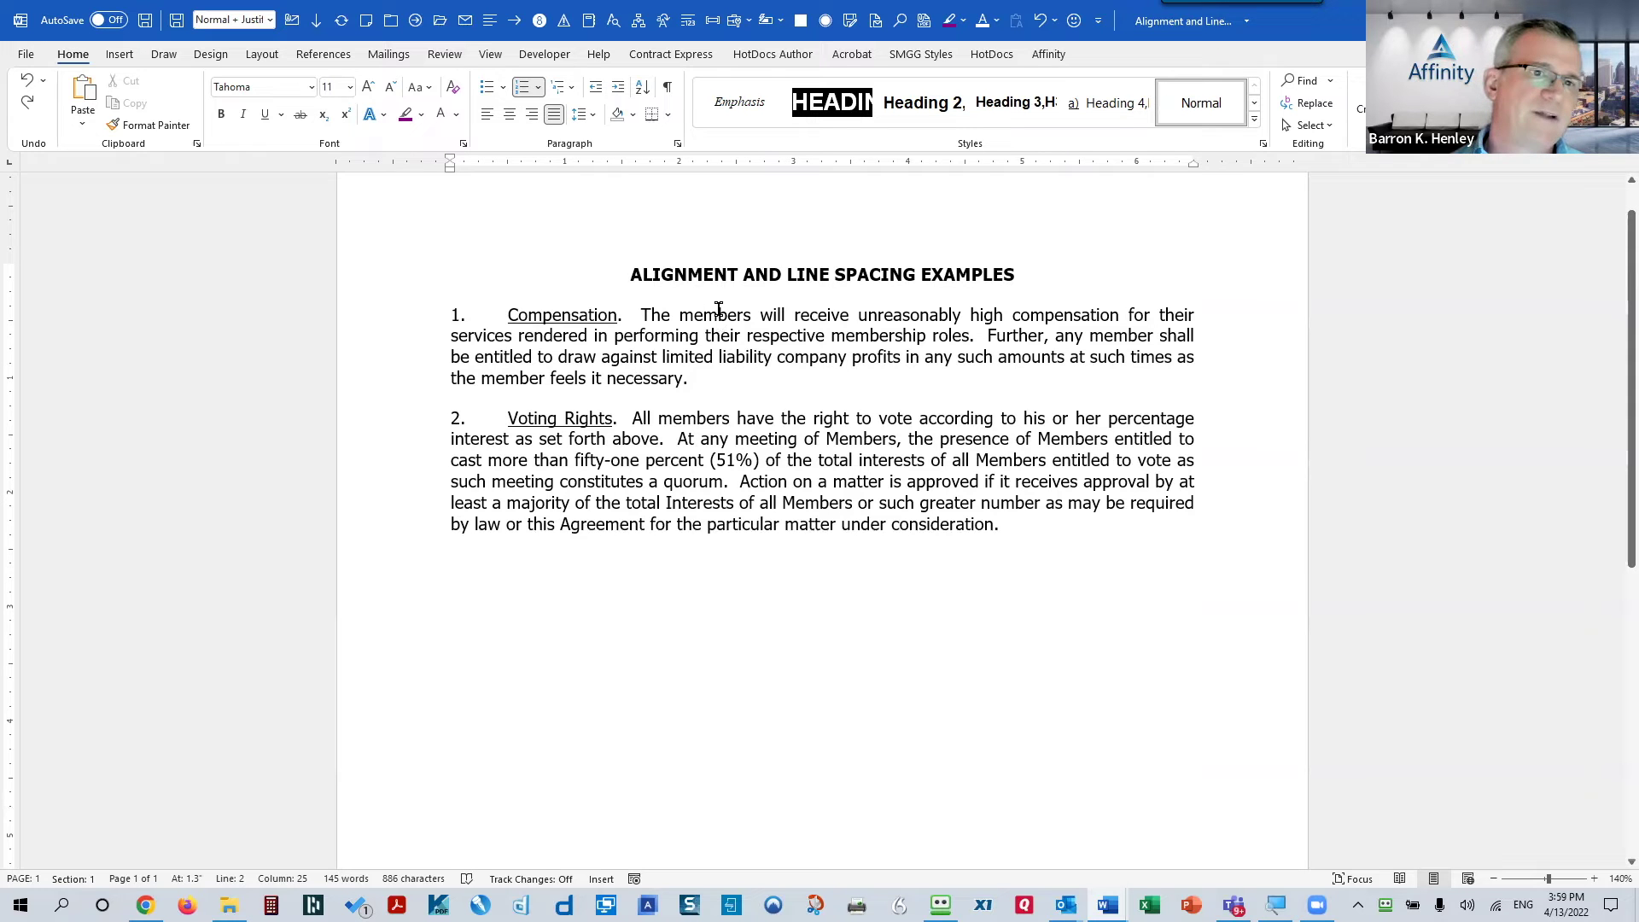
left_click_drag(727, 274, 1056, 510)
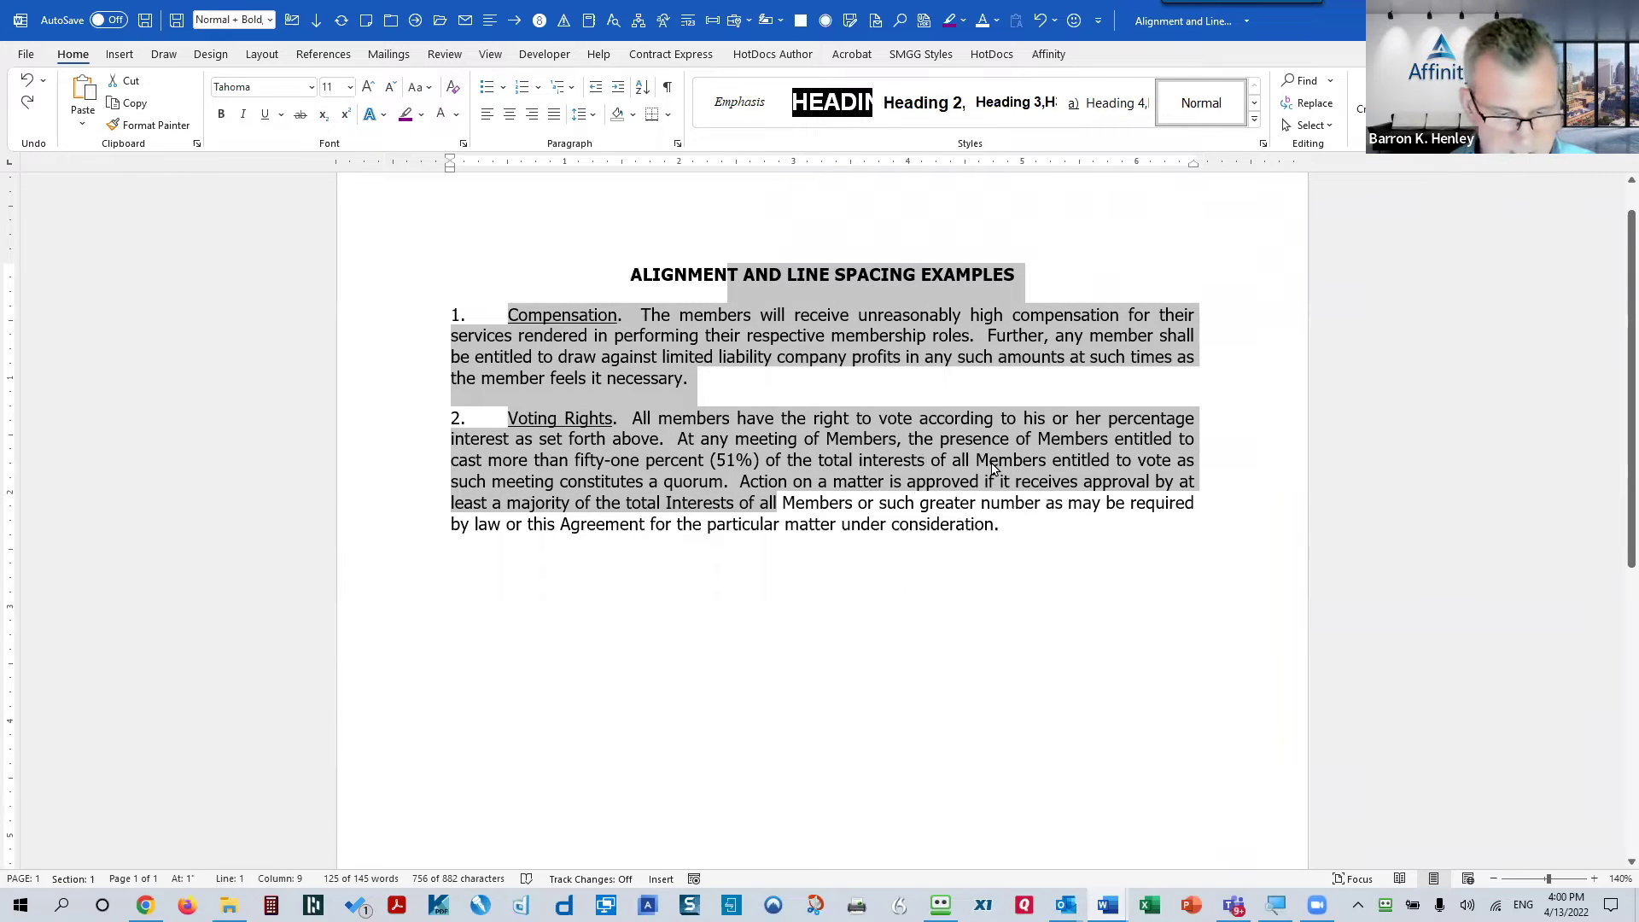
Shrink all the document text to 9 pt with Ctrl+[
key("ctrl+a")
key("ctrl+bracketleft")
key("ctrl+bracketleft")
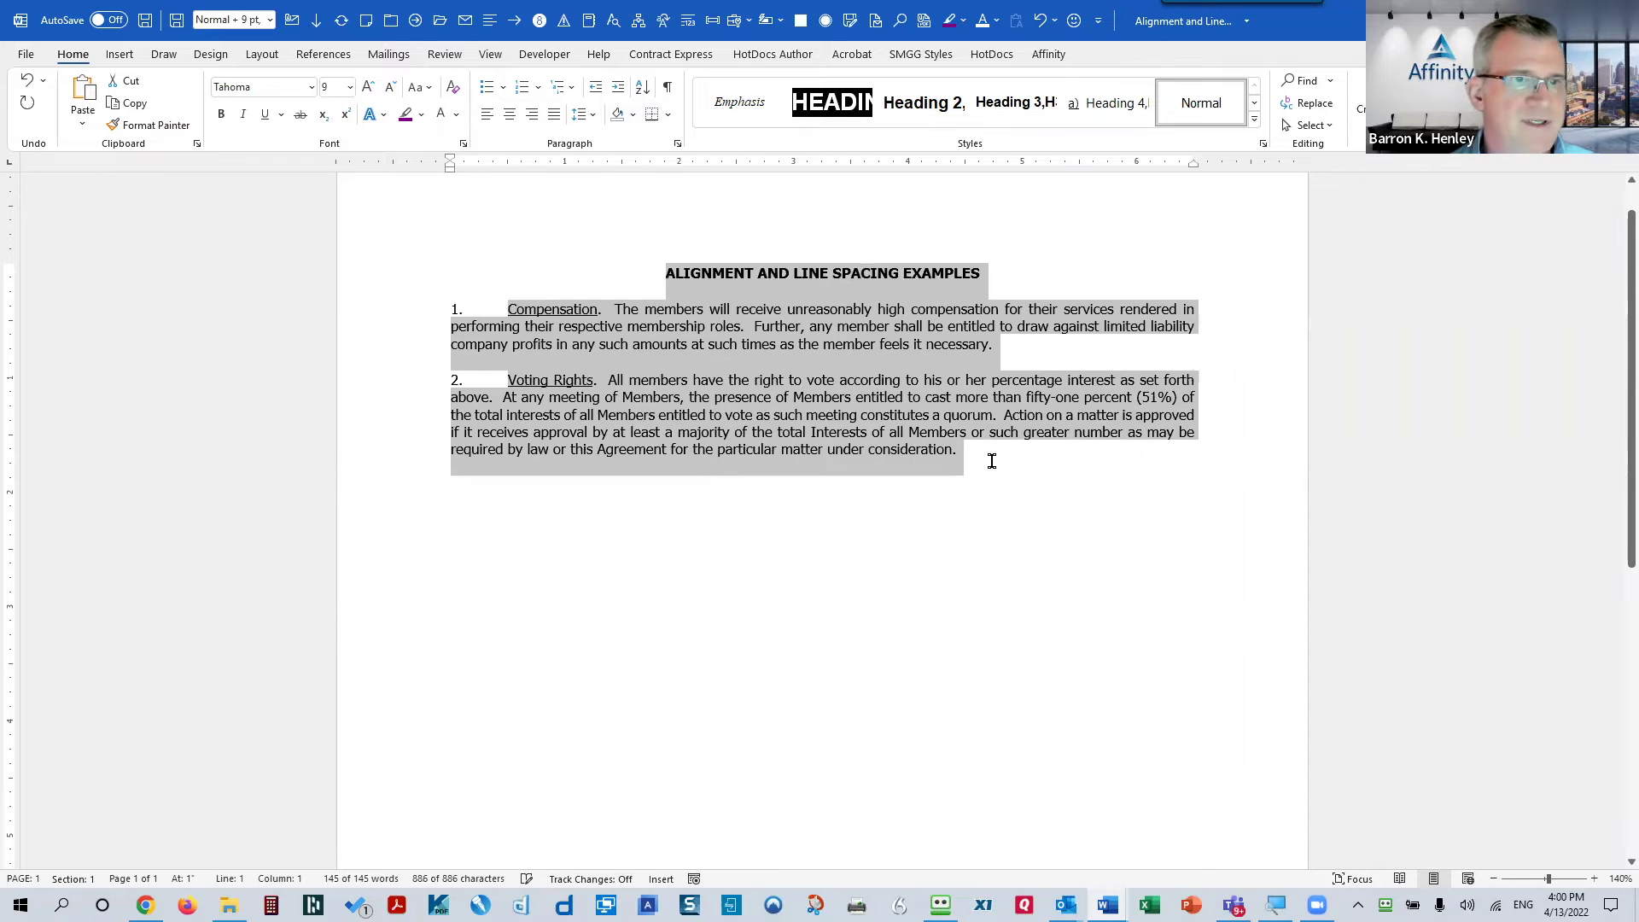
left_click(798, 421)
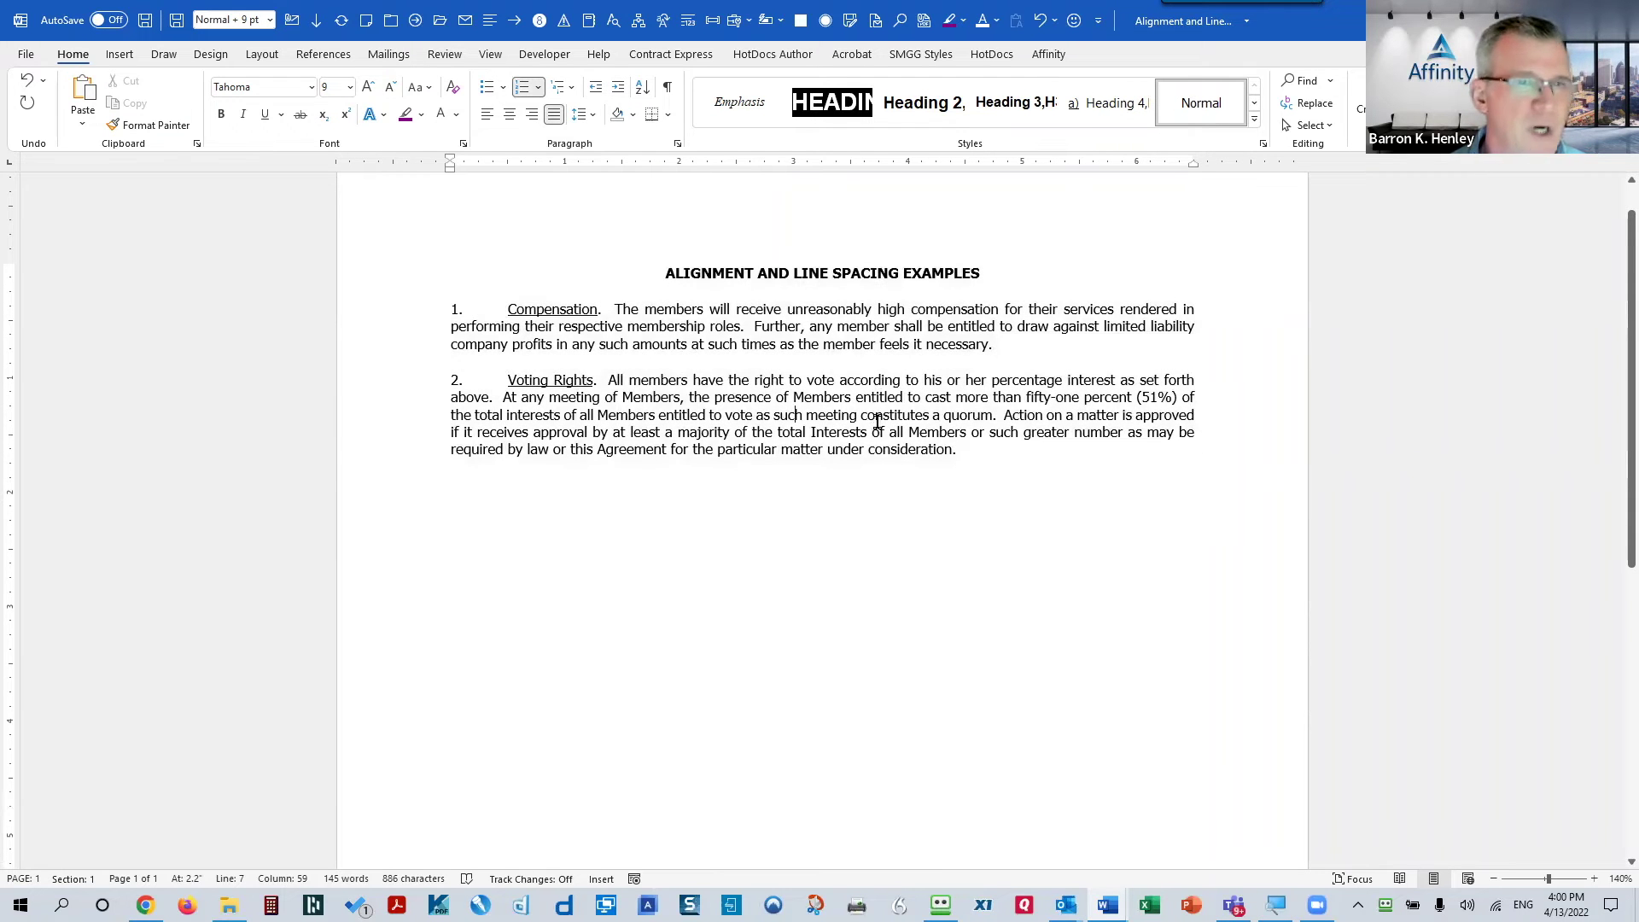
Give the title and both numbered paragraphs 12 pt Spacing After in the Paragraph dialog
key("ctrl+shift+End")
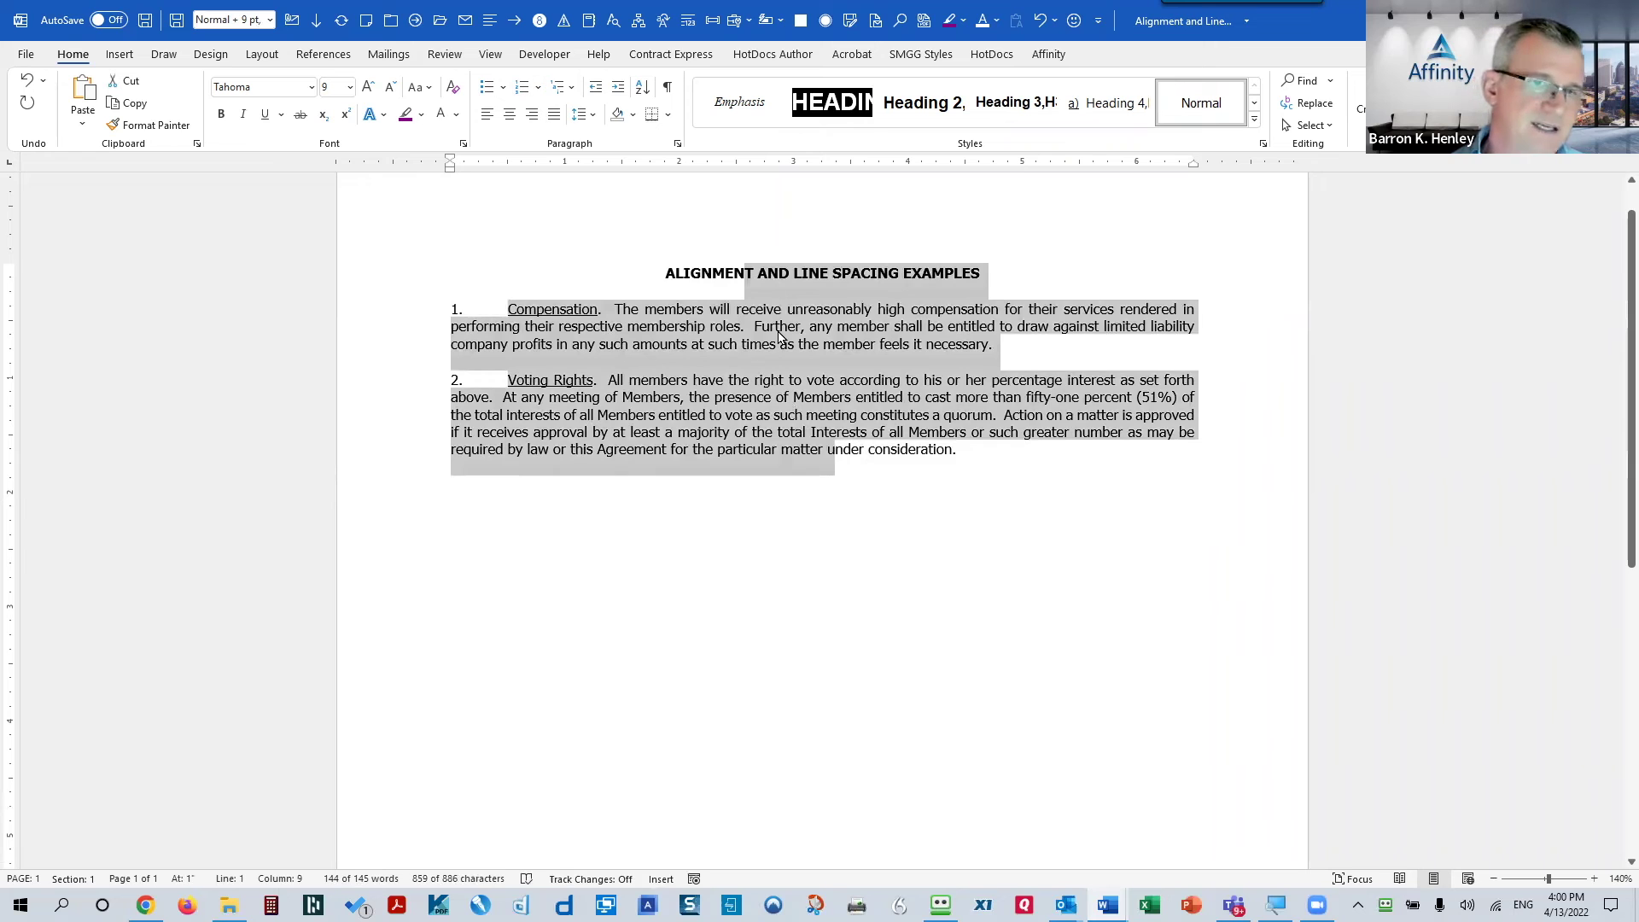
right_click(779, 337)
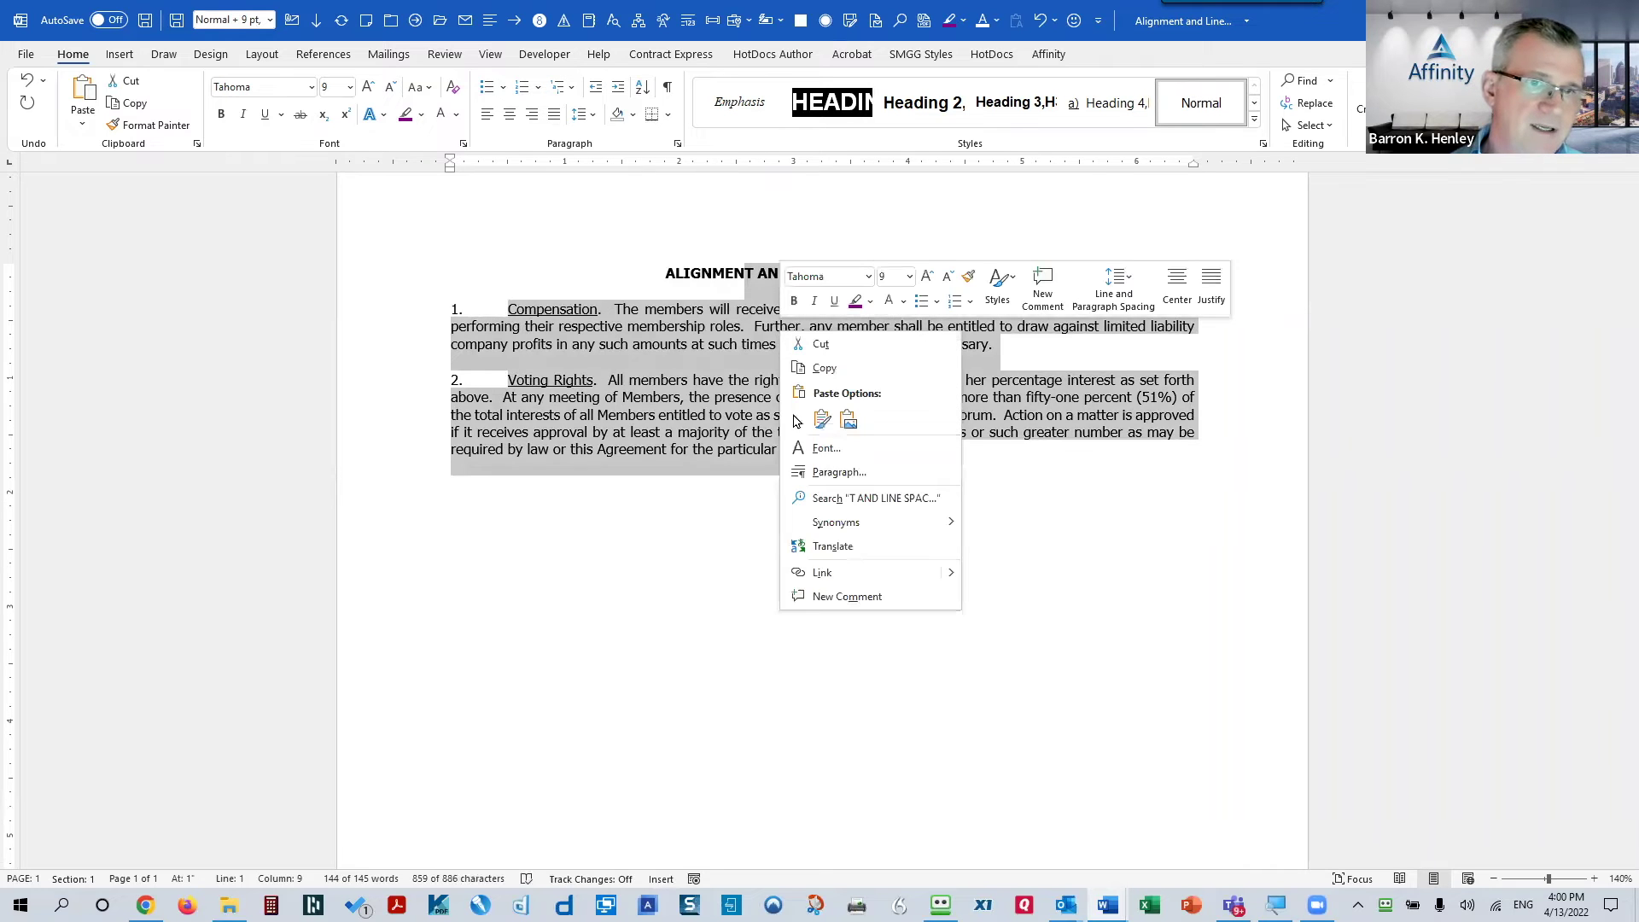
left_click(820, 472)
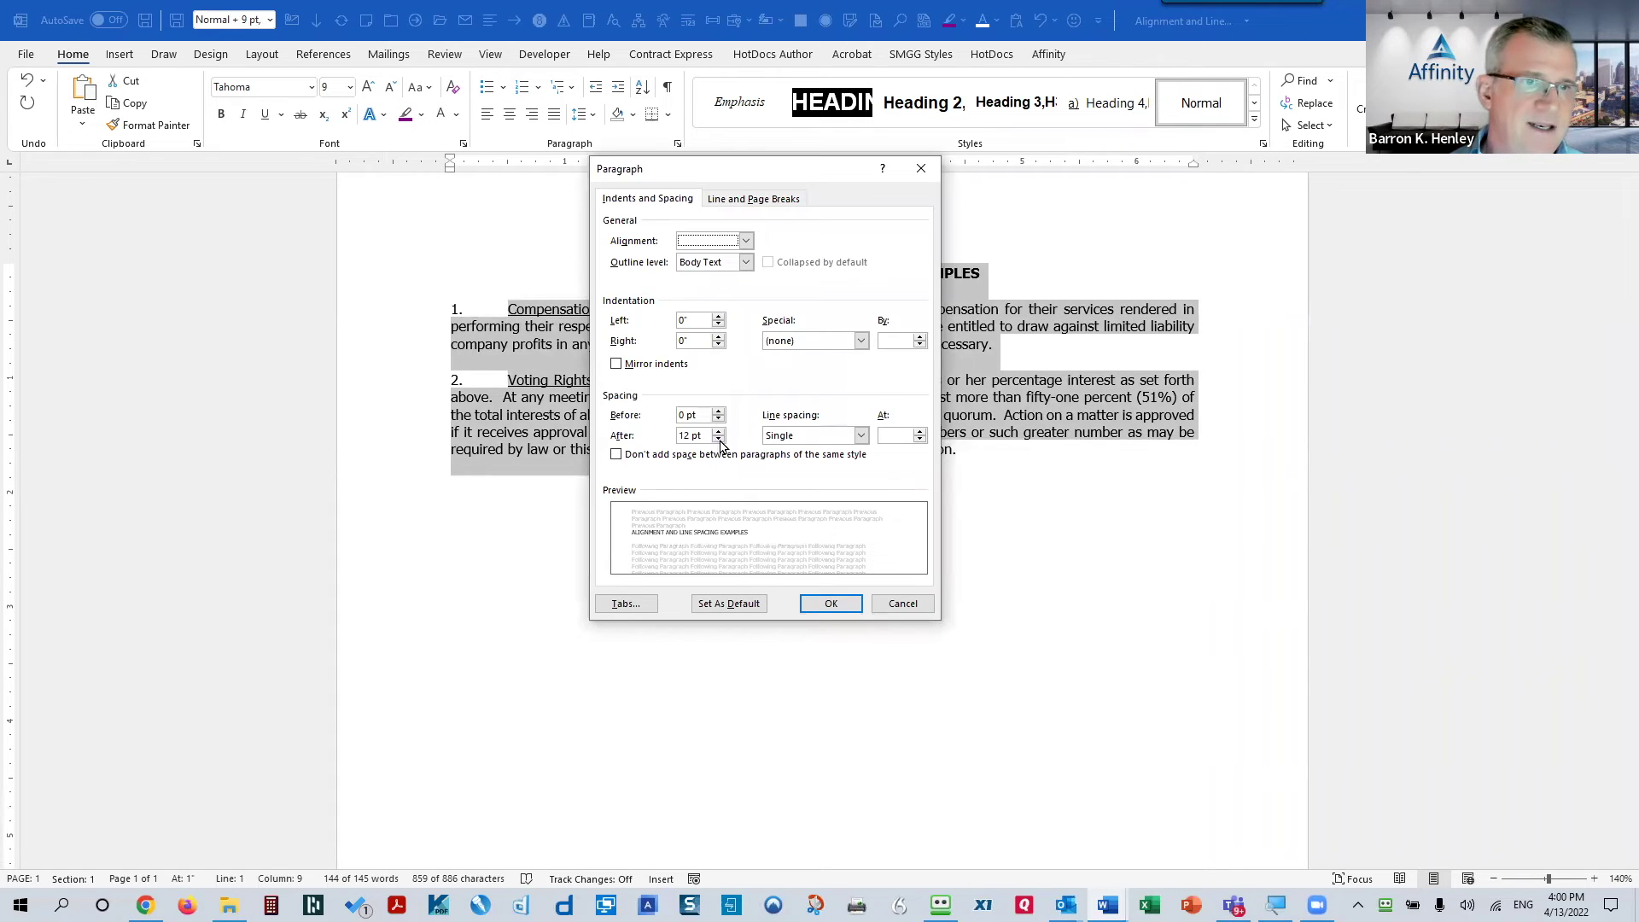
left_click(717, 439)
left_click(717, 432)
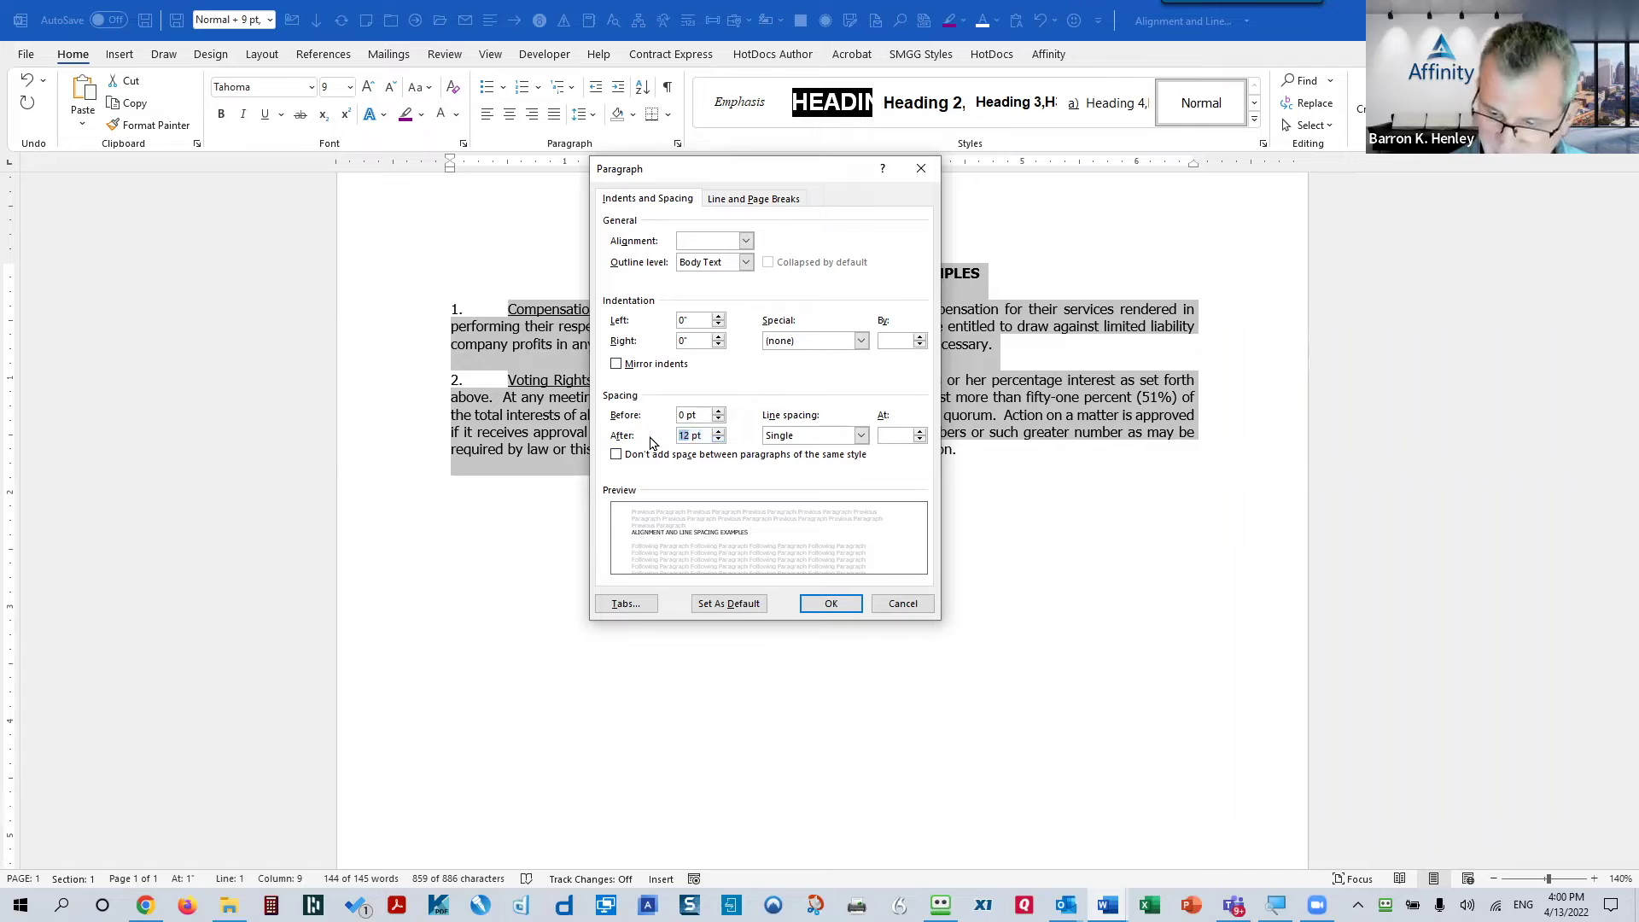
left_click(833, 605)
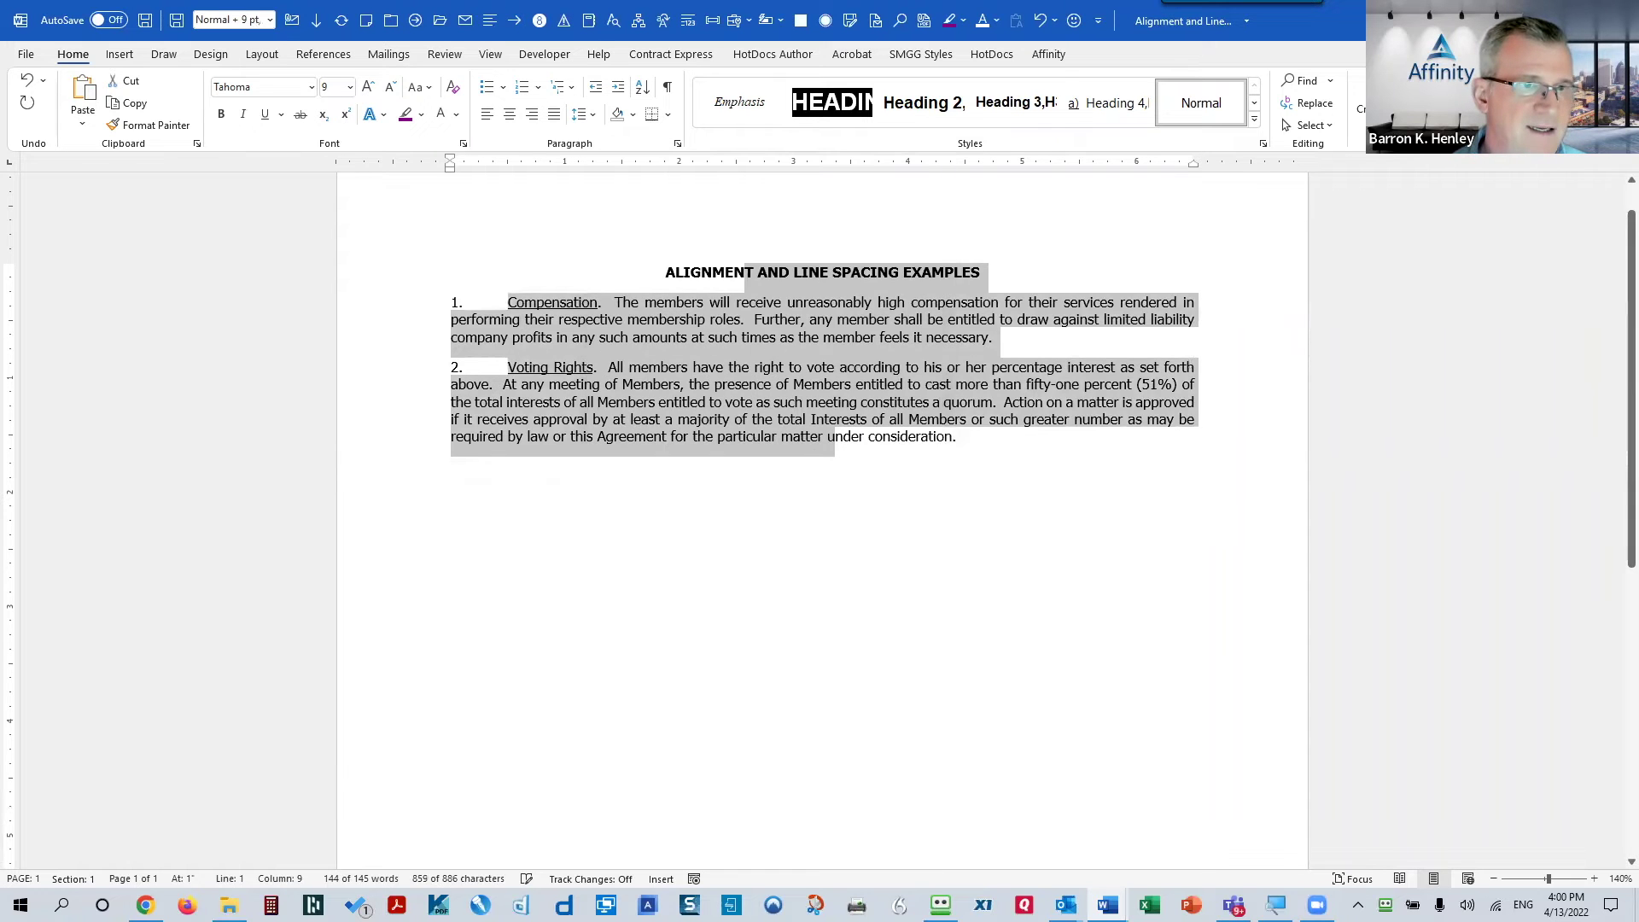
left_click(821, 339)
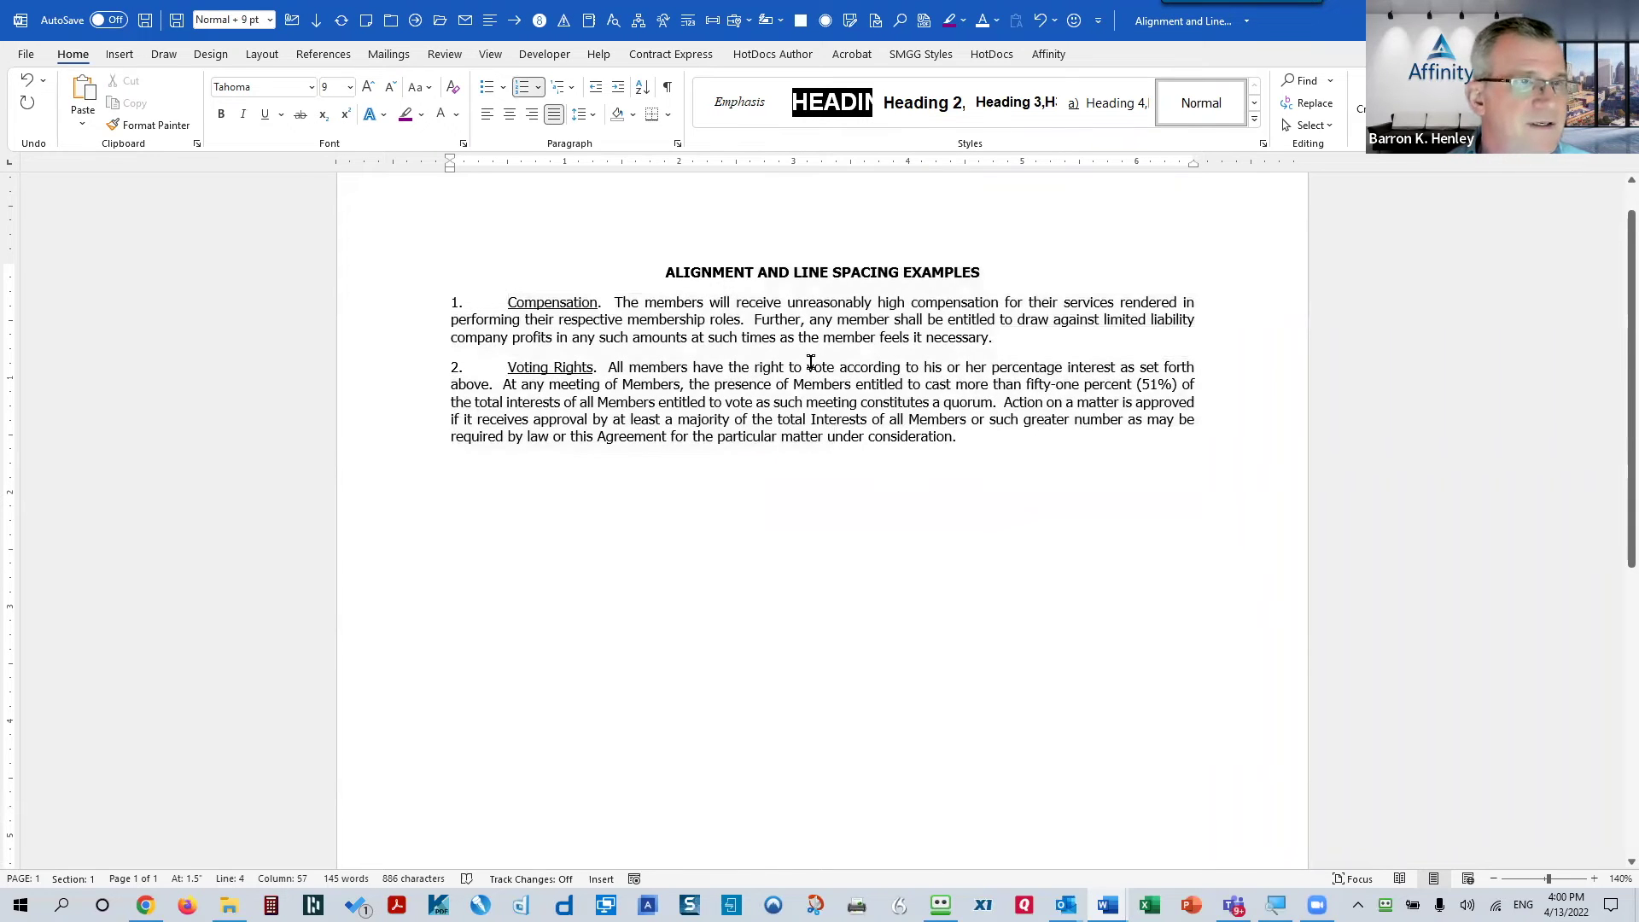
left_click(646, 320)
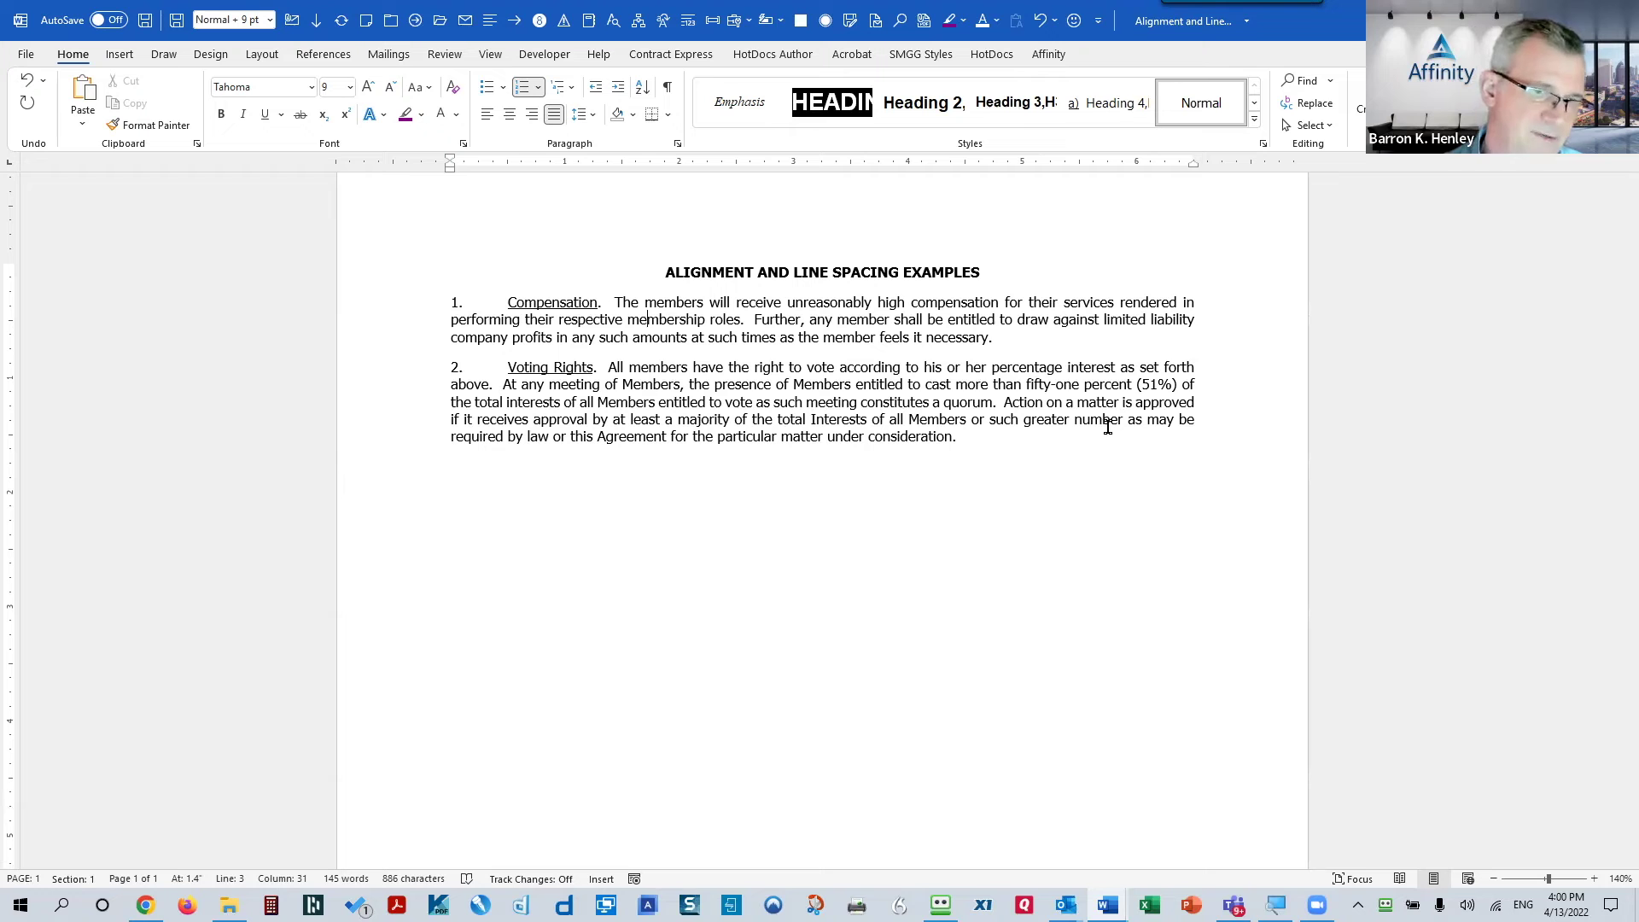
Close the practice document without saving, revealing the 'Why You Shouldnt Use Hard Returns' document
left_click(869, 318)
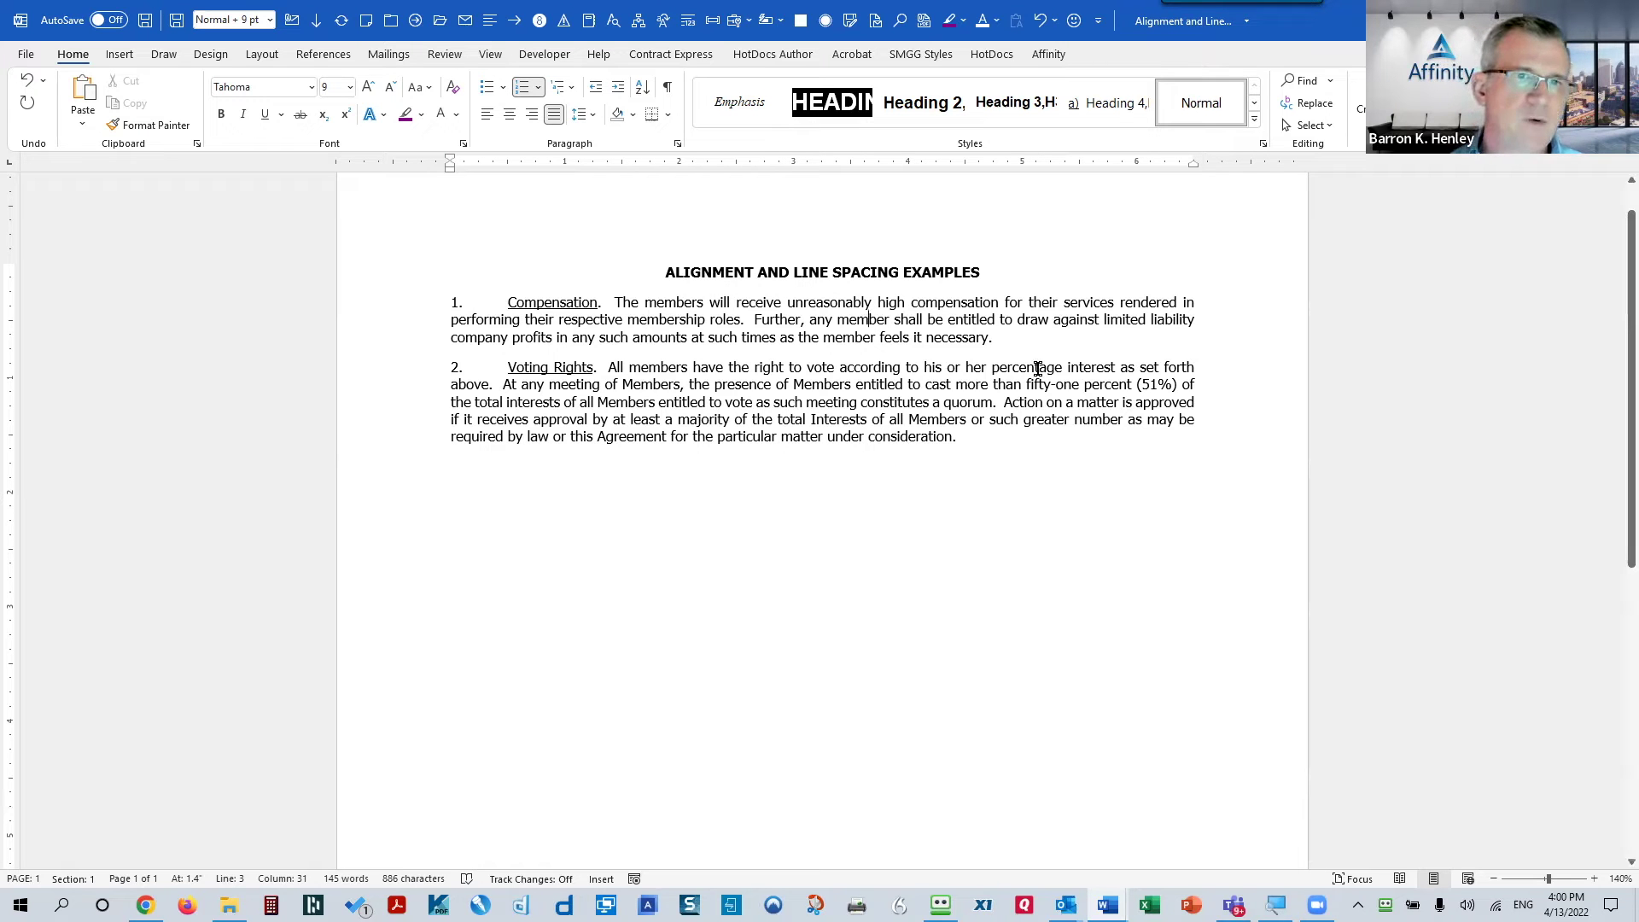
key("alt+f")
key("c")
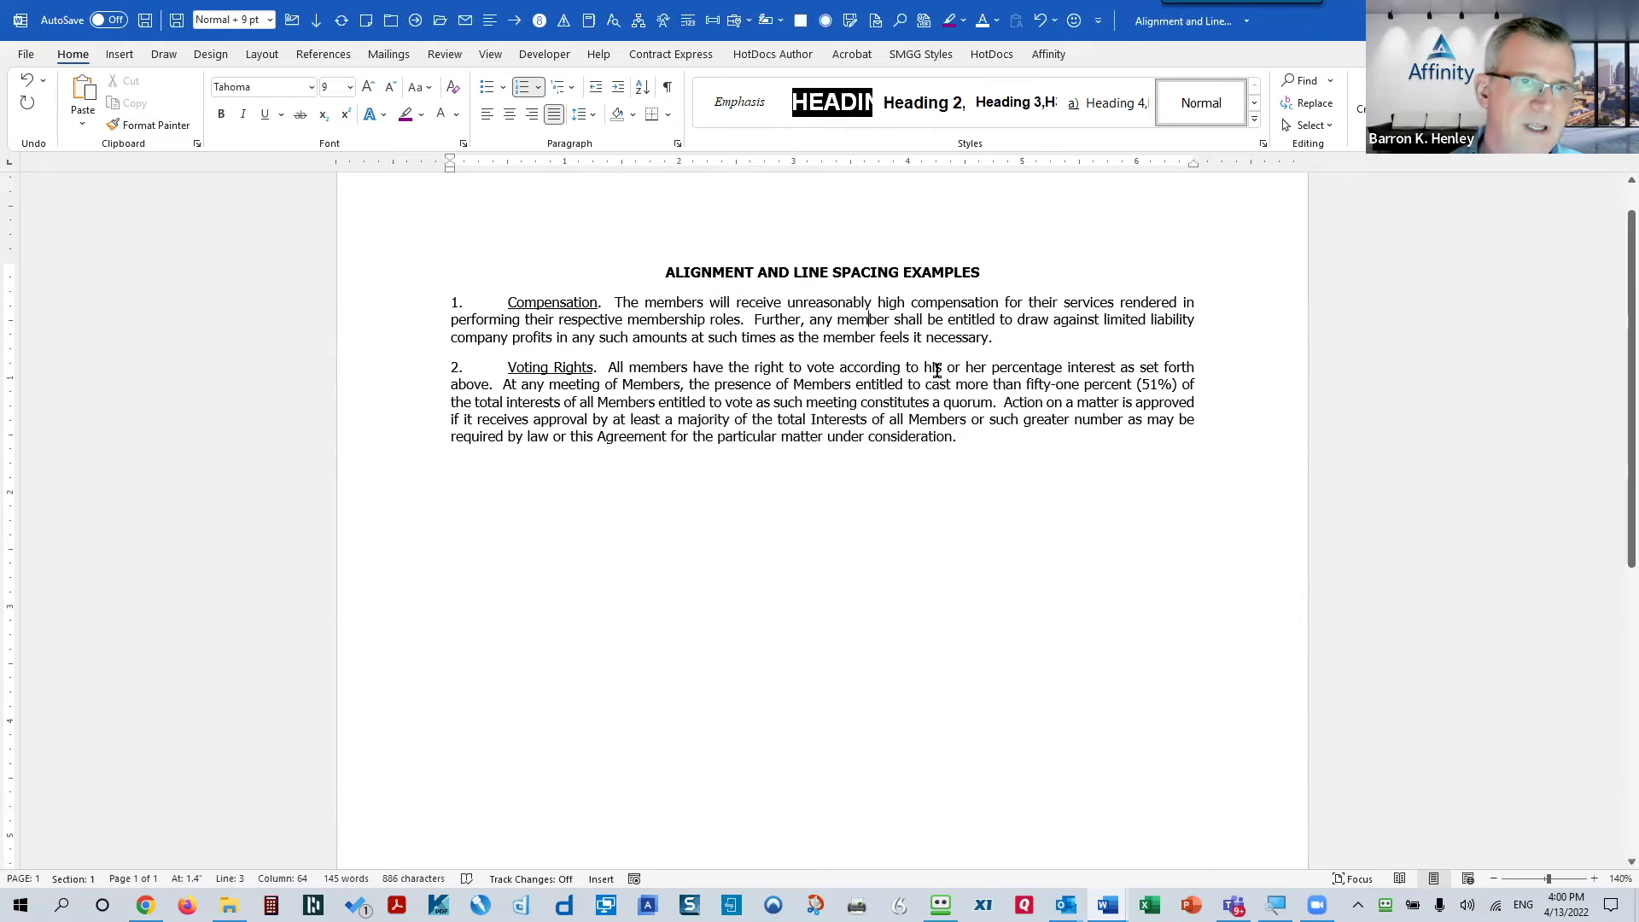
left_click(819, 485)
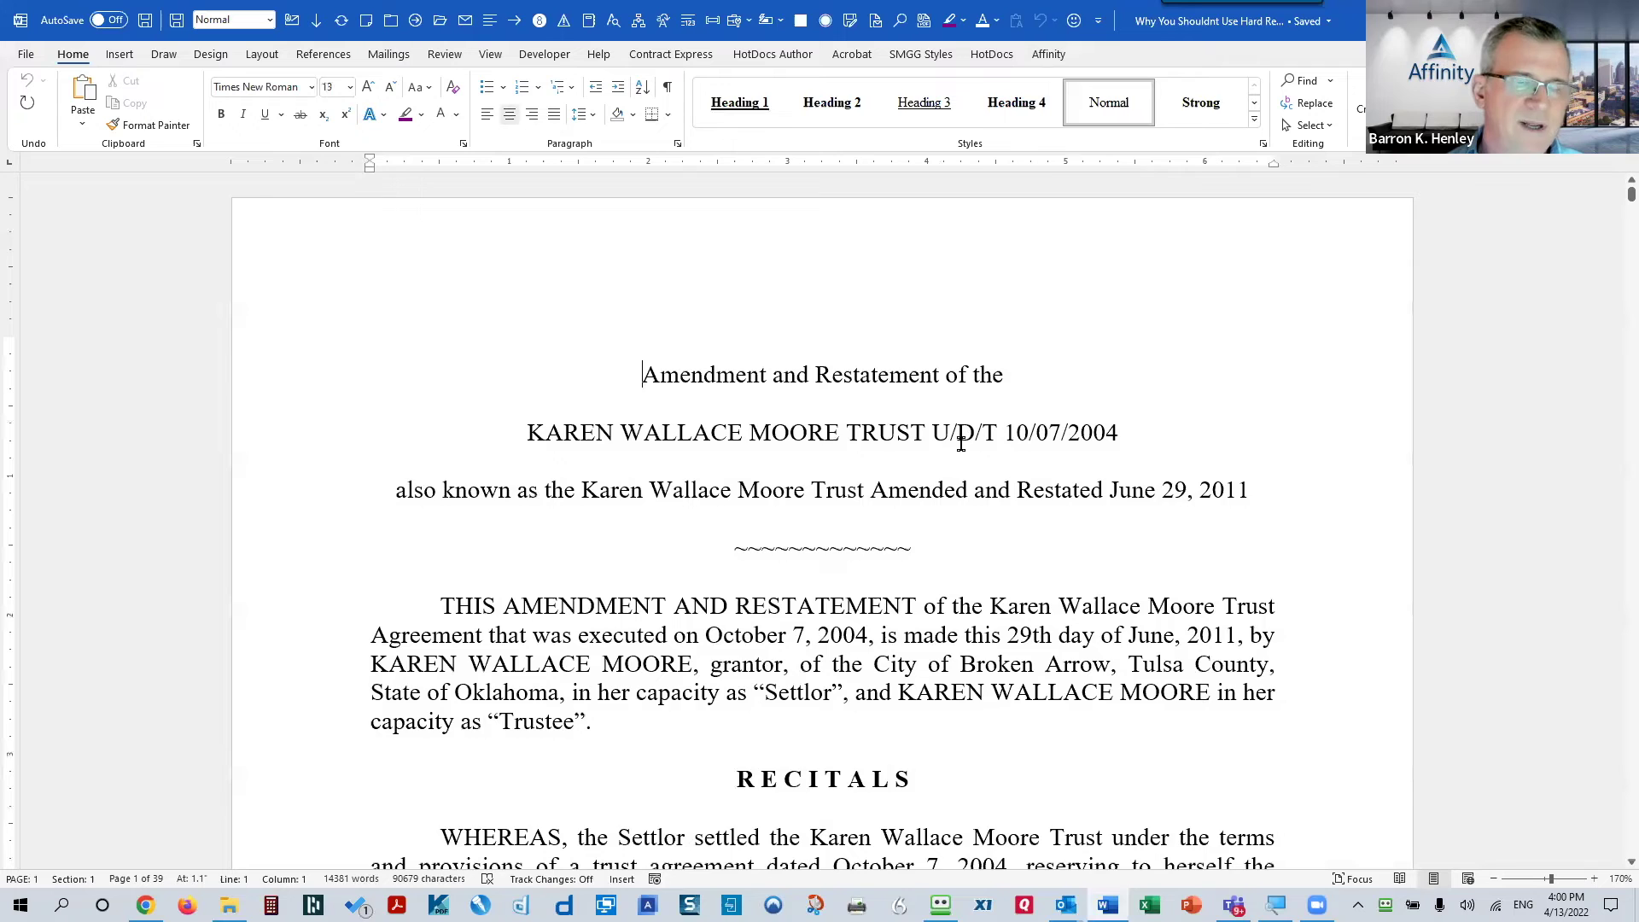
Turn on Show/Hide ¶ and move down to the blank paragraph under the first title line
scroll(1024, 431, "down", 2)
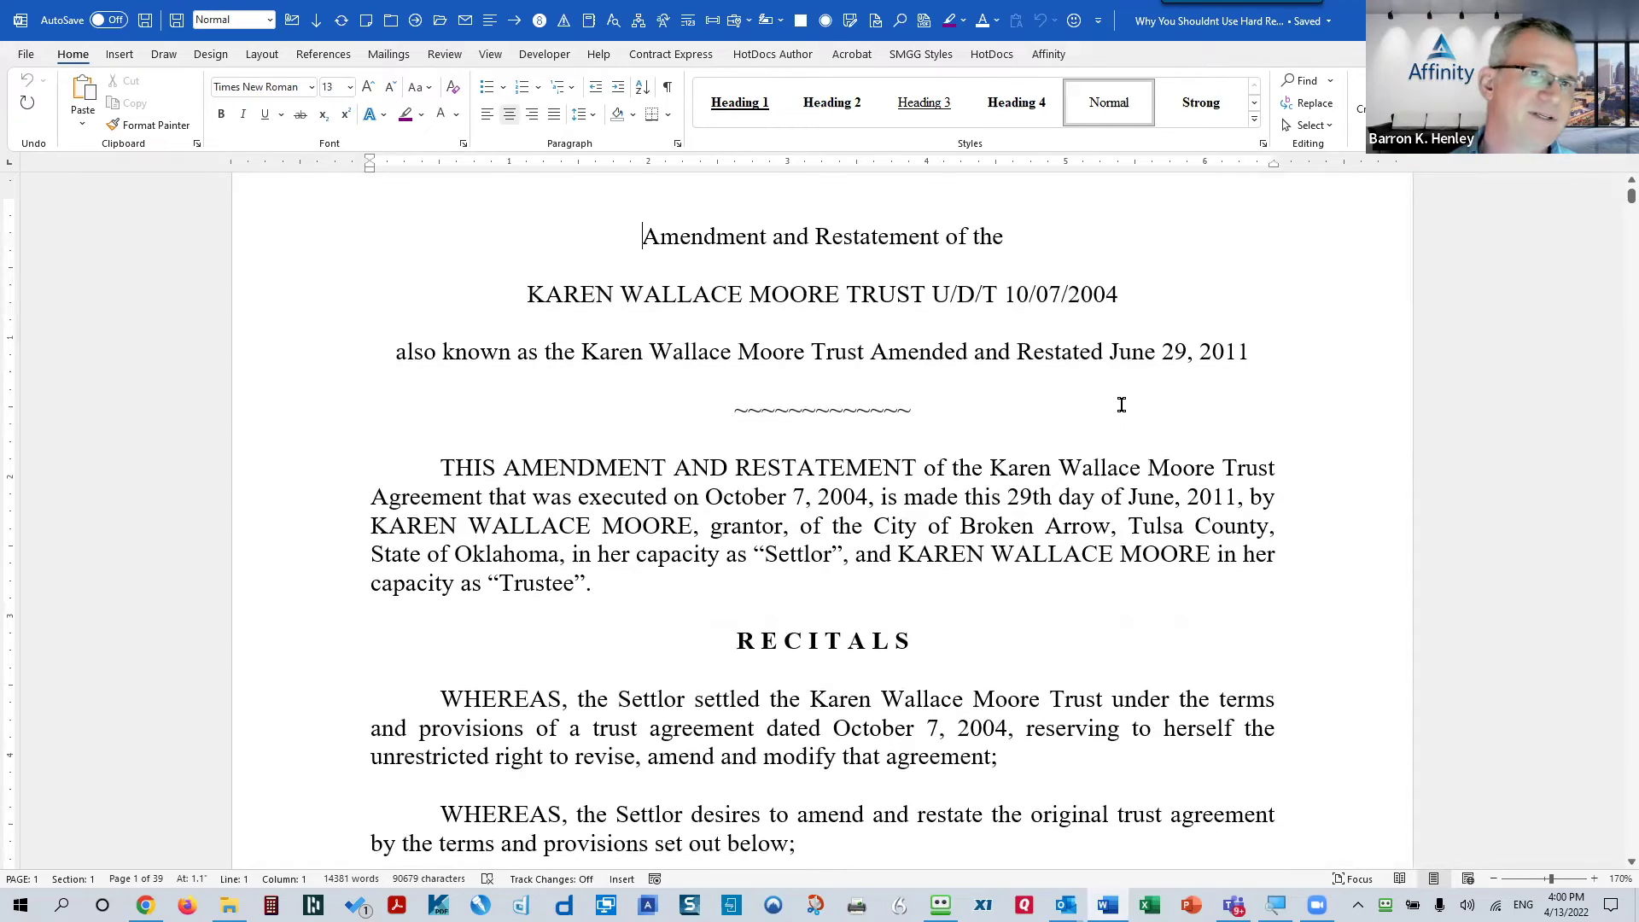
left_click(667, 86)
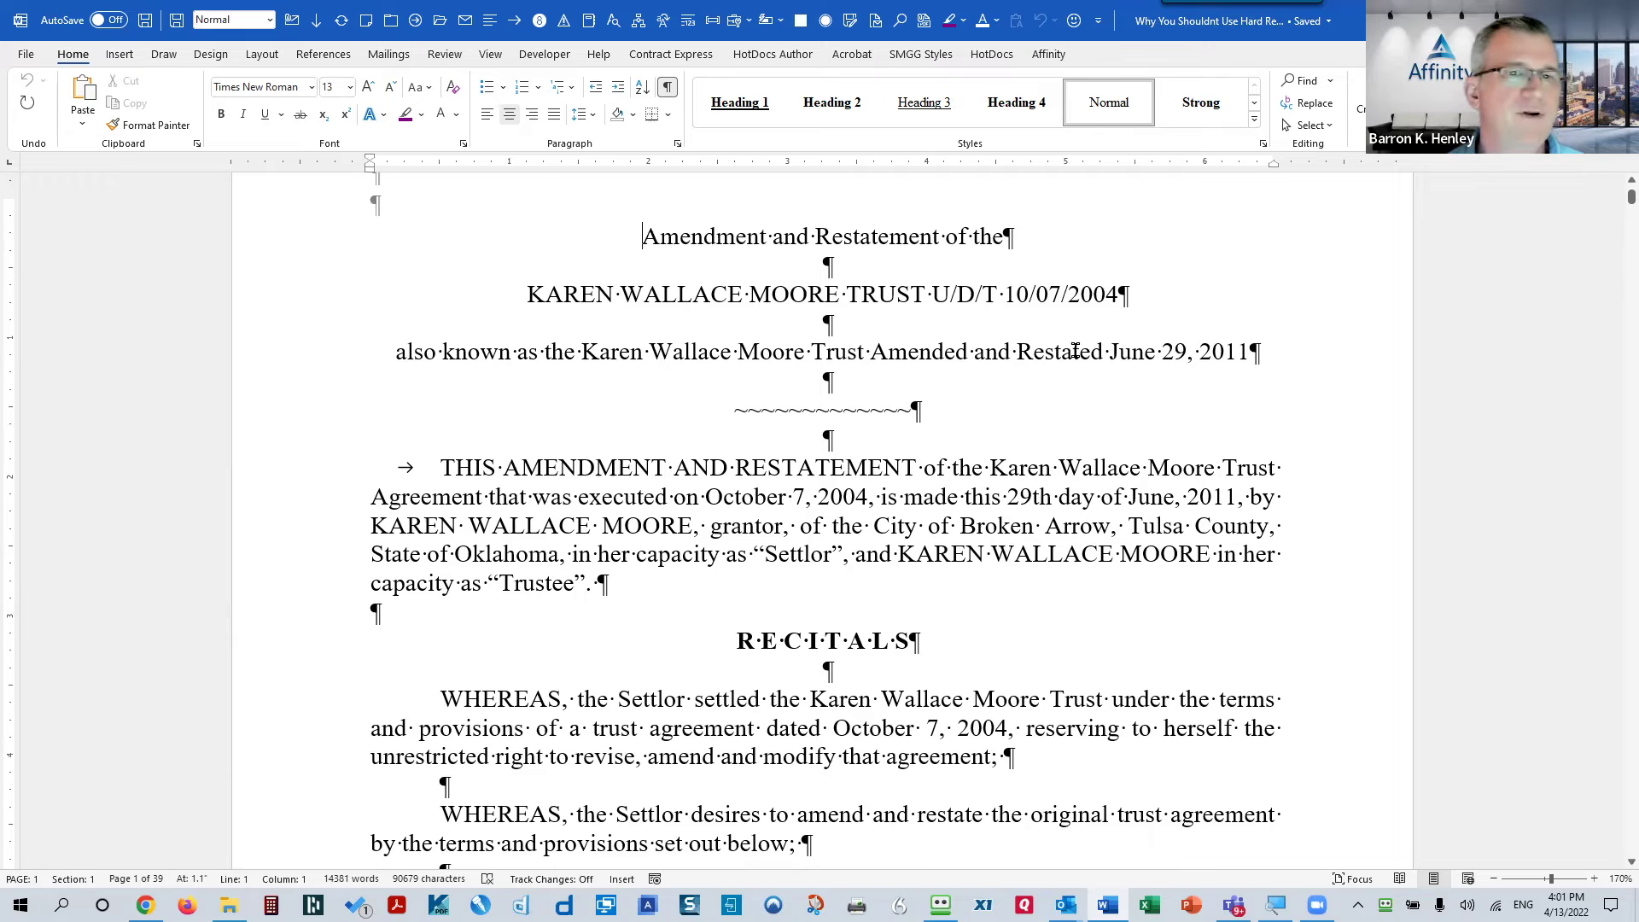
key("Down")
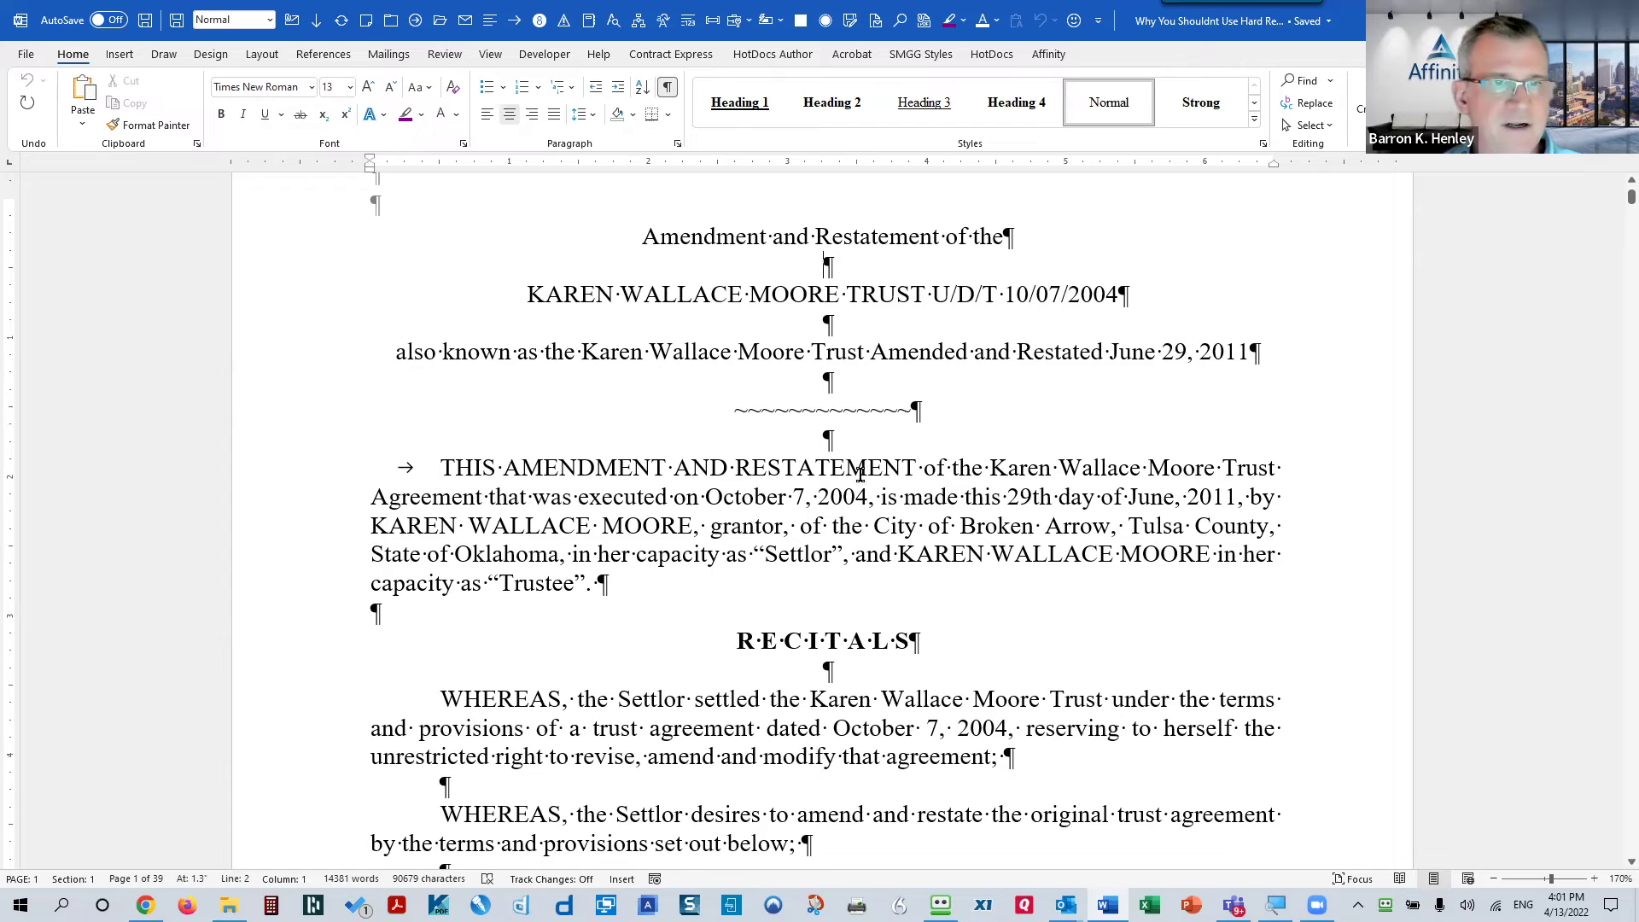
key("Delete")
left_click(822, 296)
key("Delete")
left_click(819, 332)
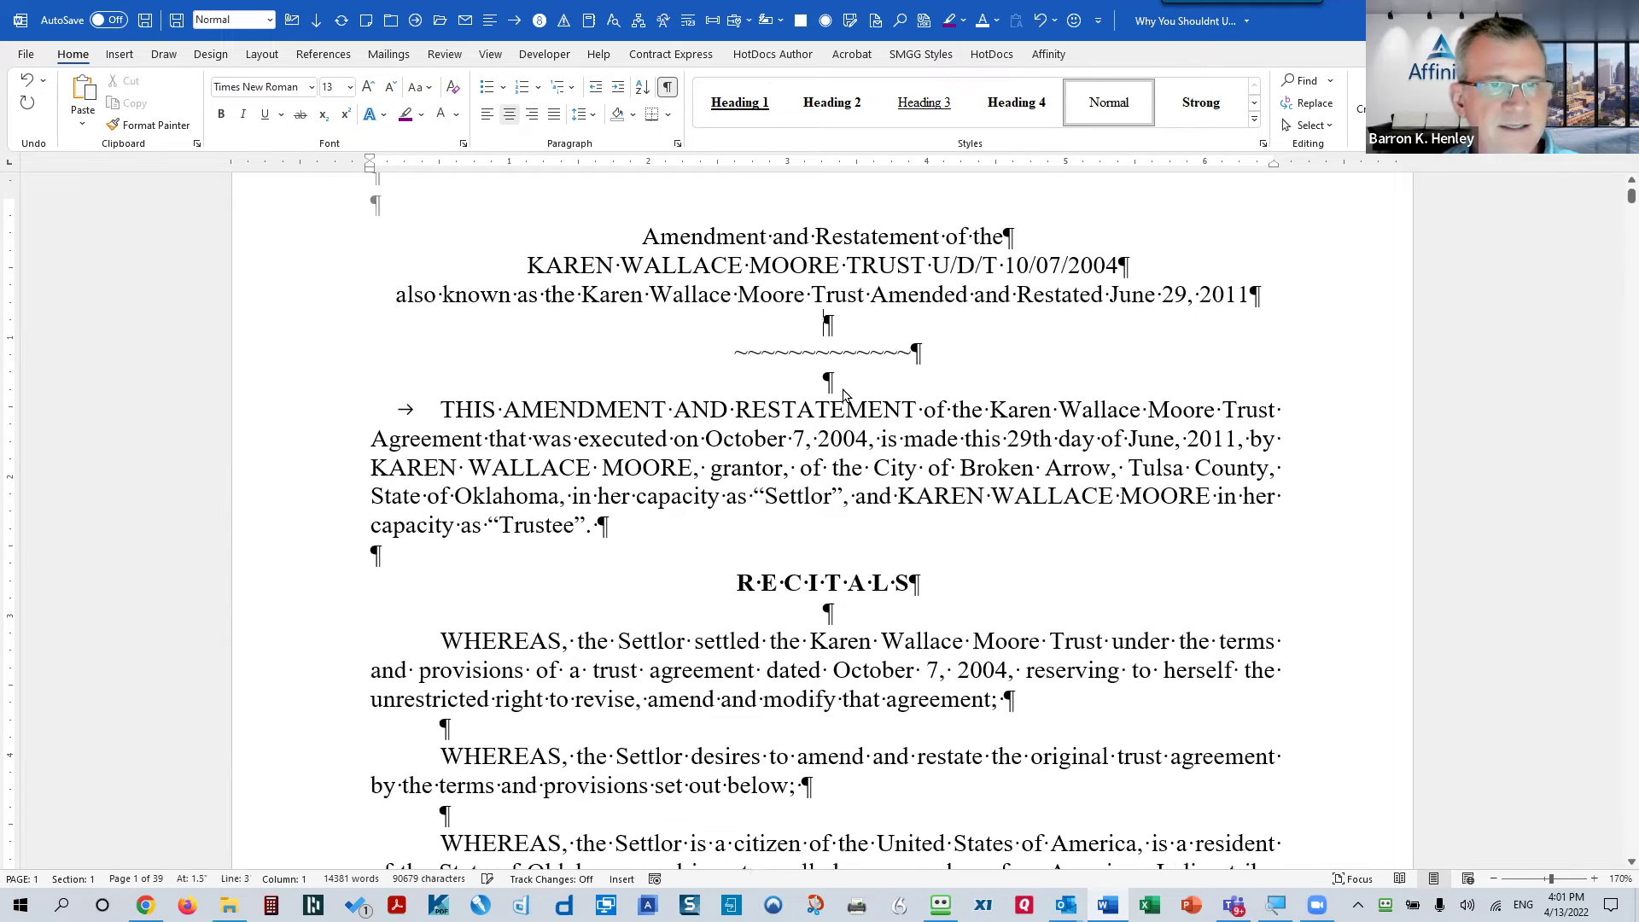
key("Delete")
left_click(809, 354)
key("Delete")
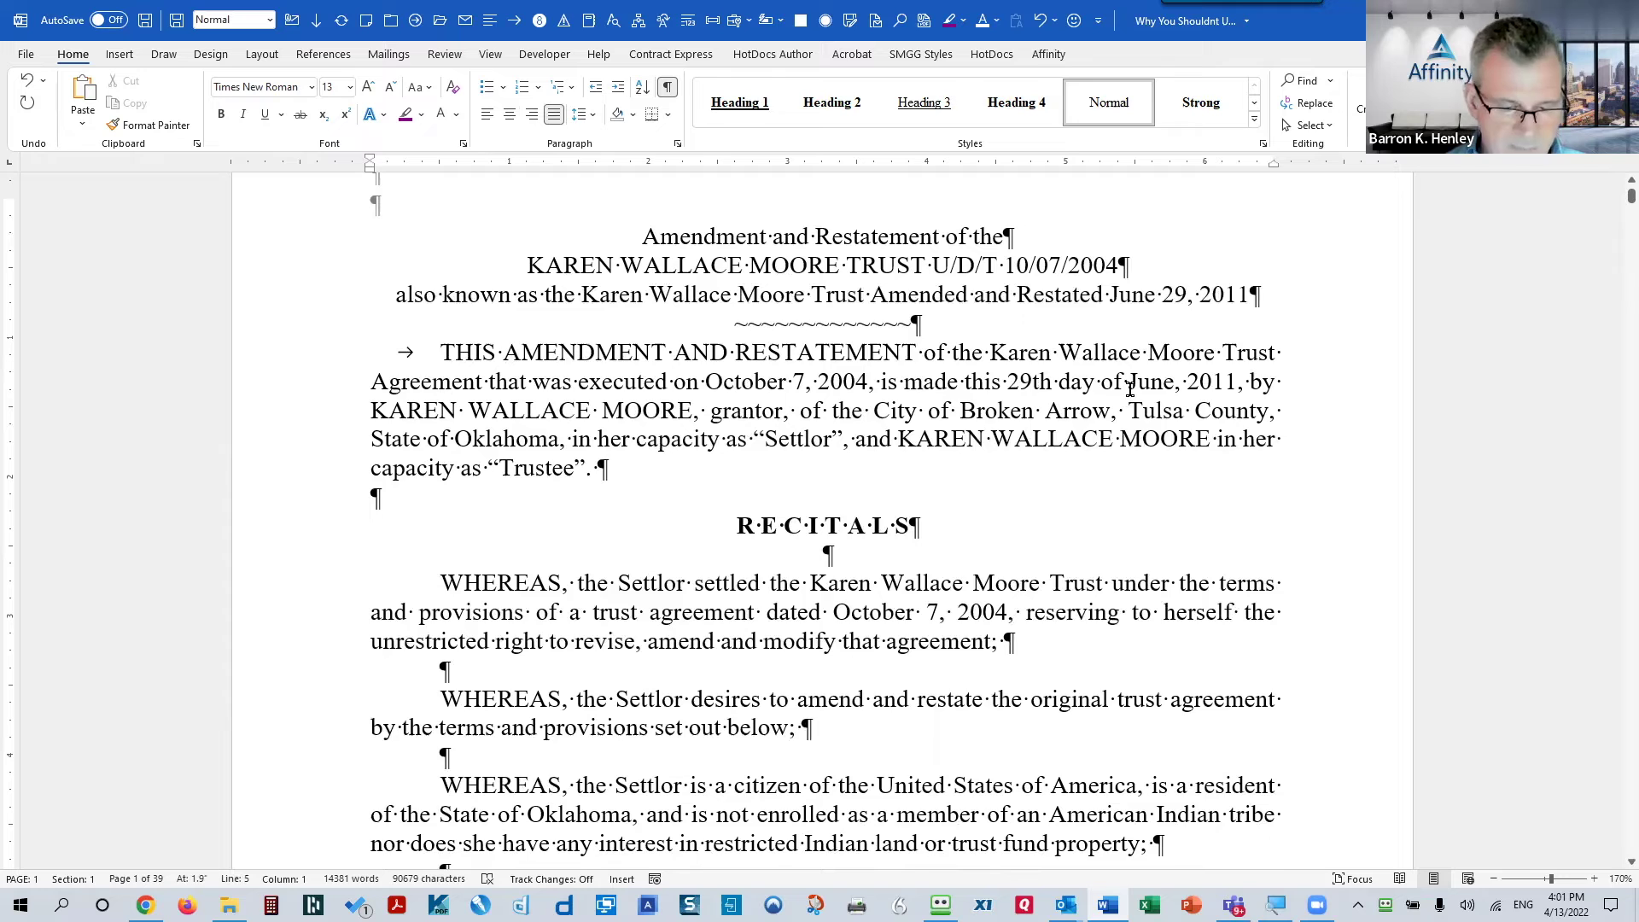
key("ctrl+z")
key("ctrl+z")
key("ctrl+z")
key("ctrl+z")
left_click(813, 244)
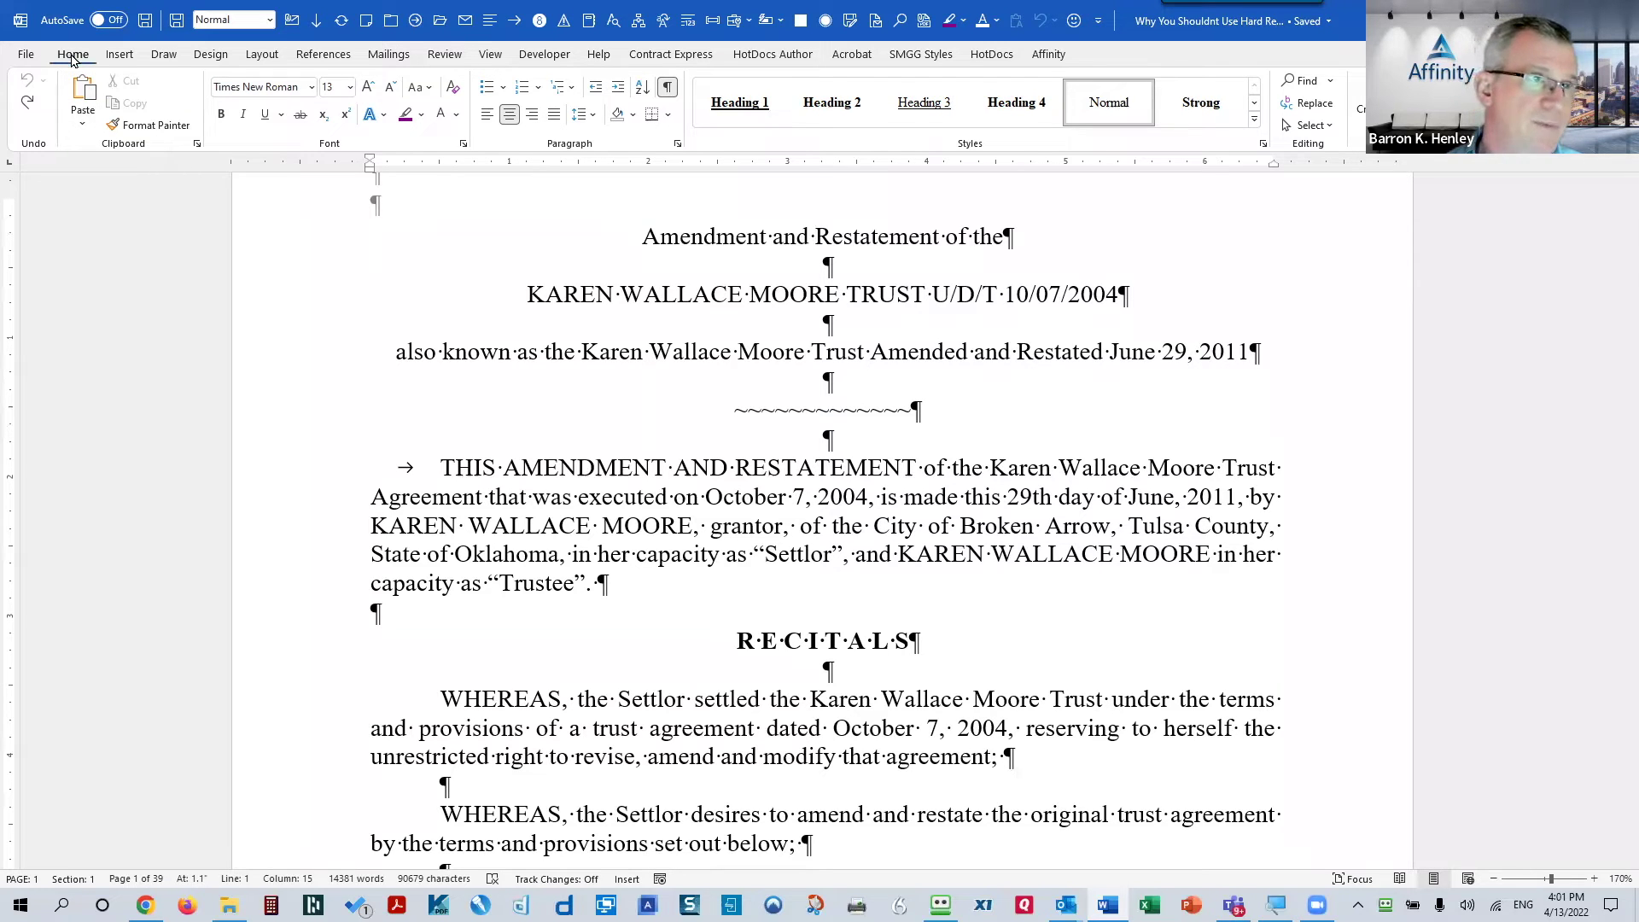
Open Replace, clear the old Find what and Replace with text, and remove the italic formatting
left_click(710, 242)
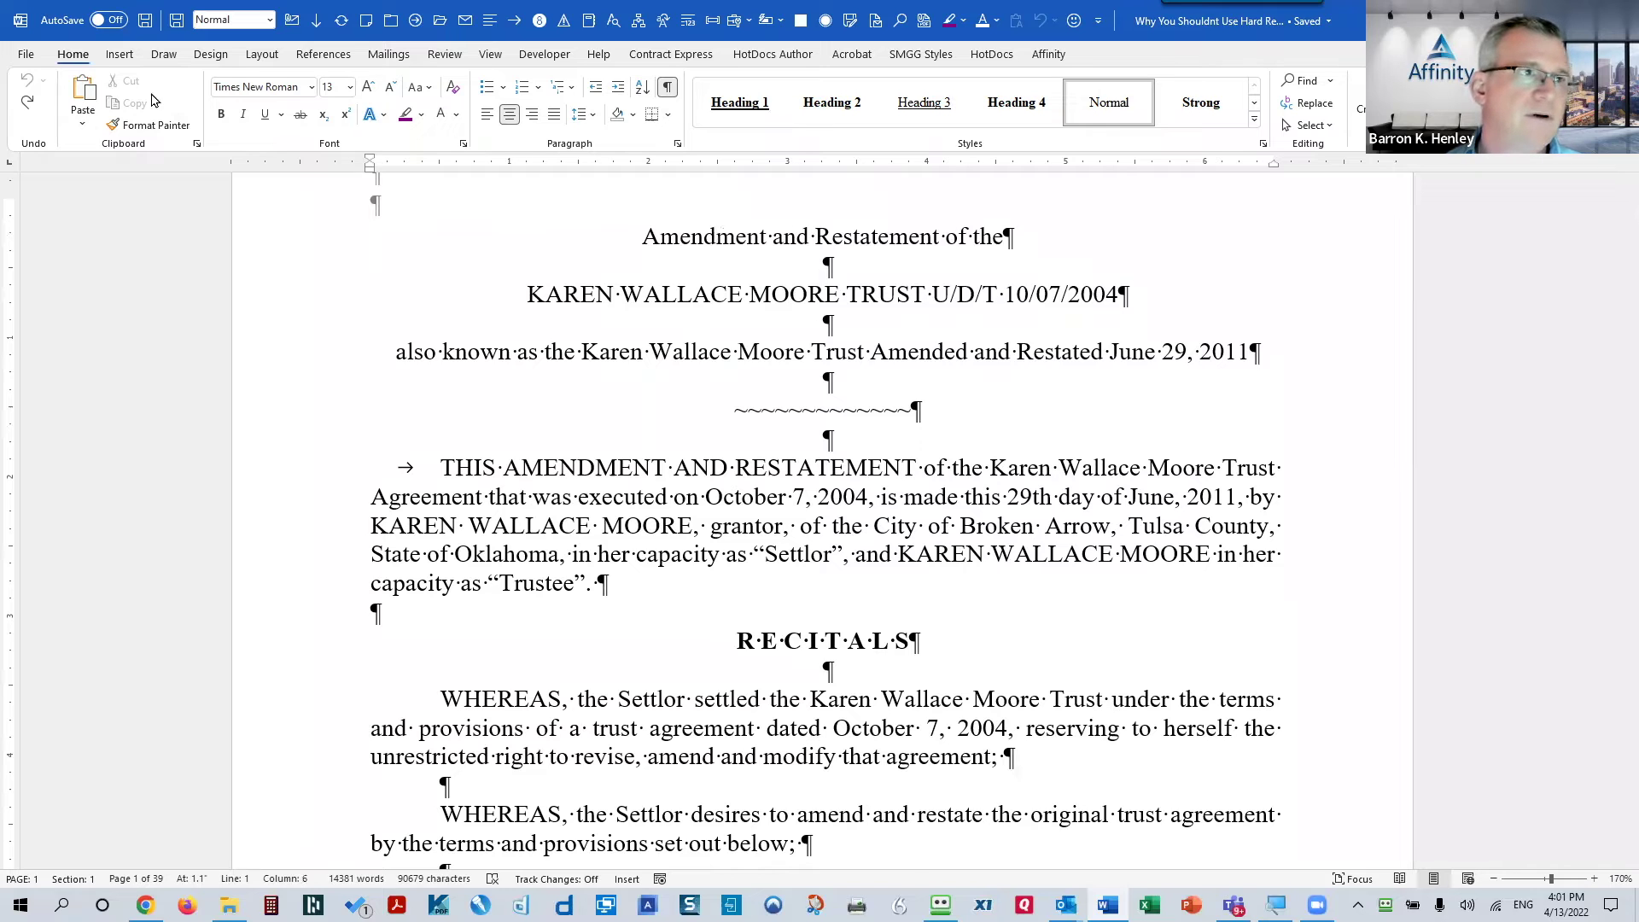
left_click(1312, 103)
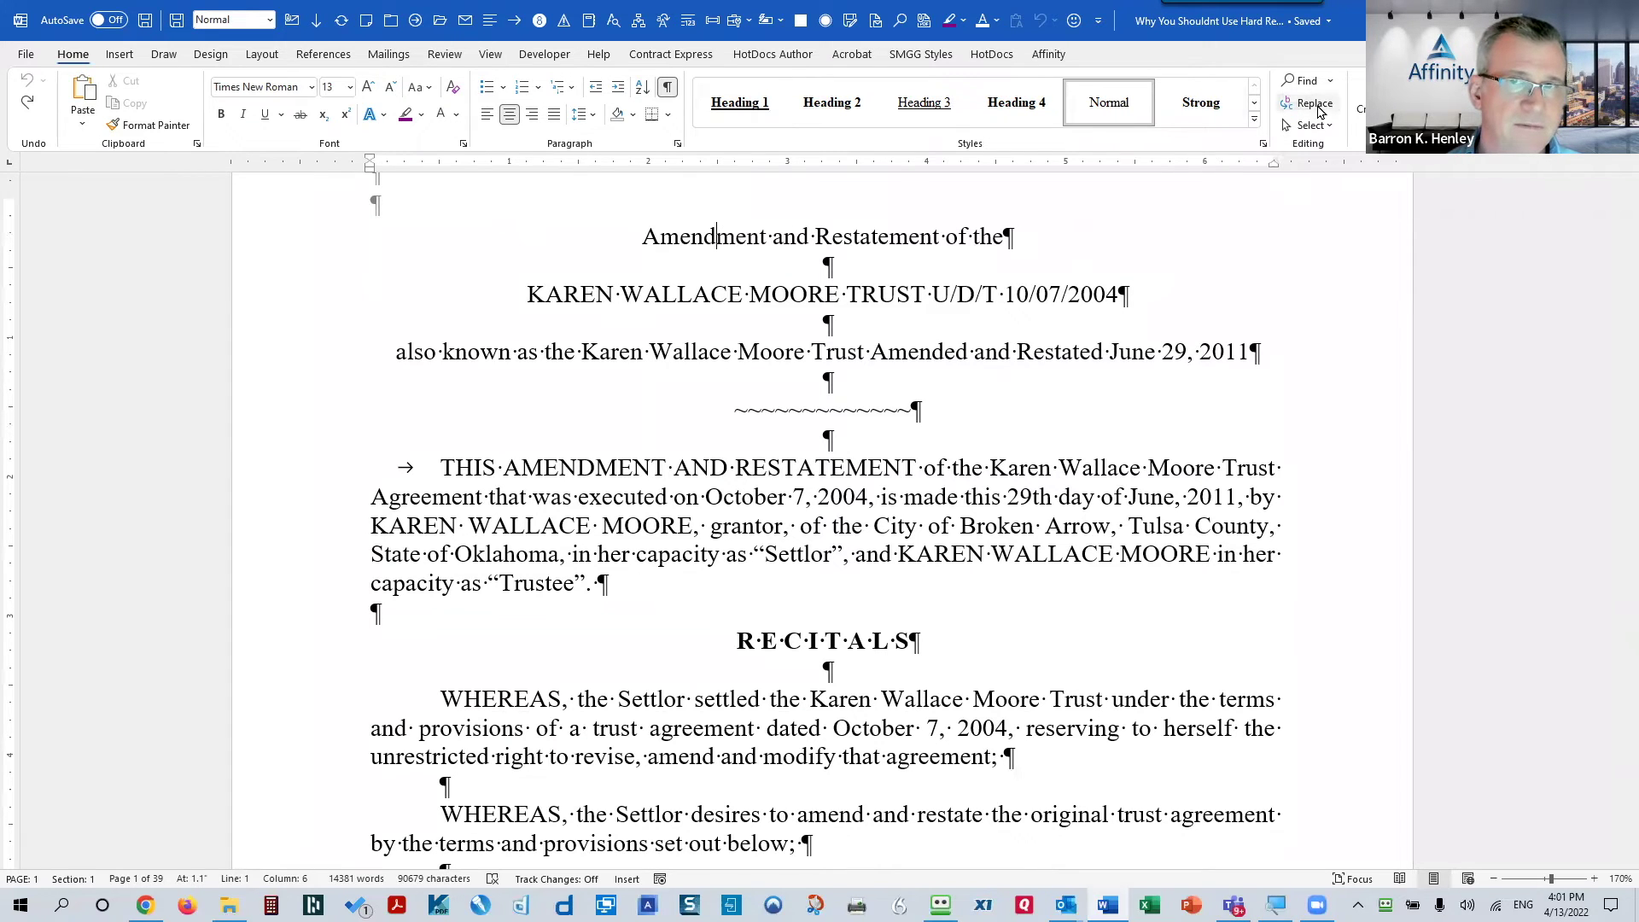
key("BackSpace")
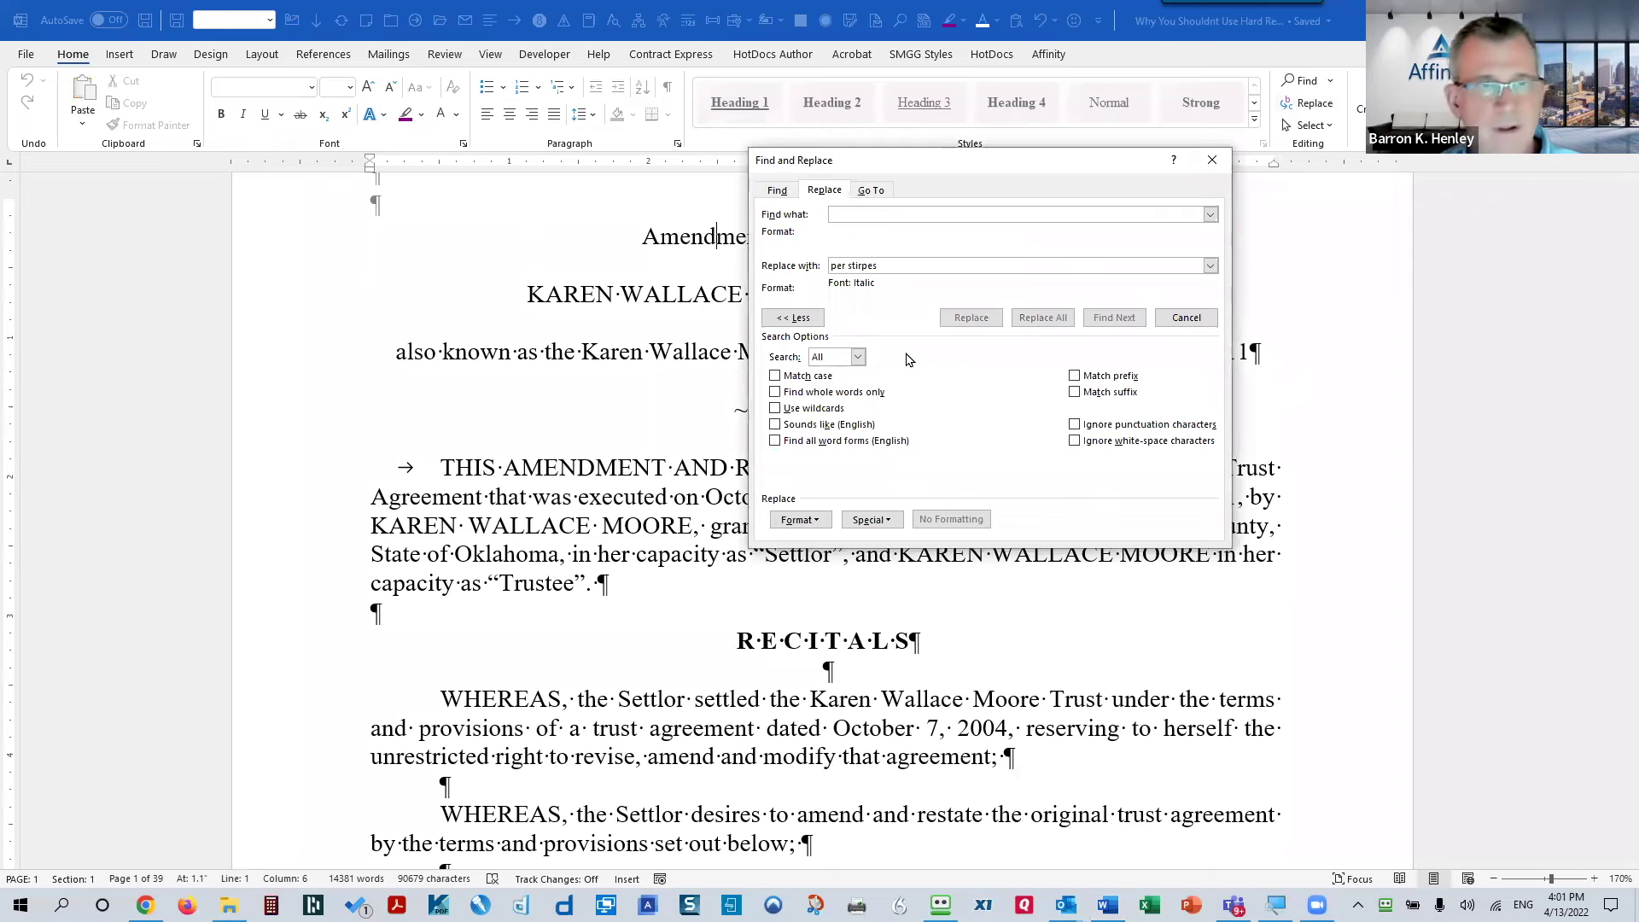
key("Tab")
key("BackSpace")
left_click(950, 519)
left_click(793, 317)
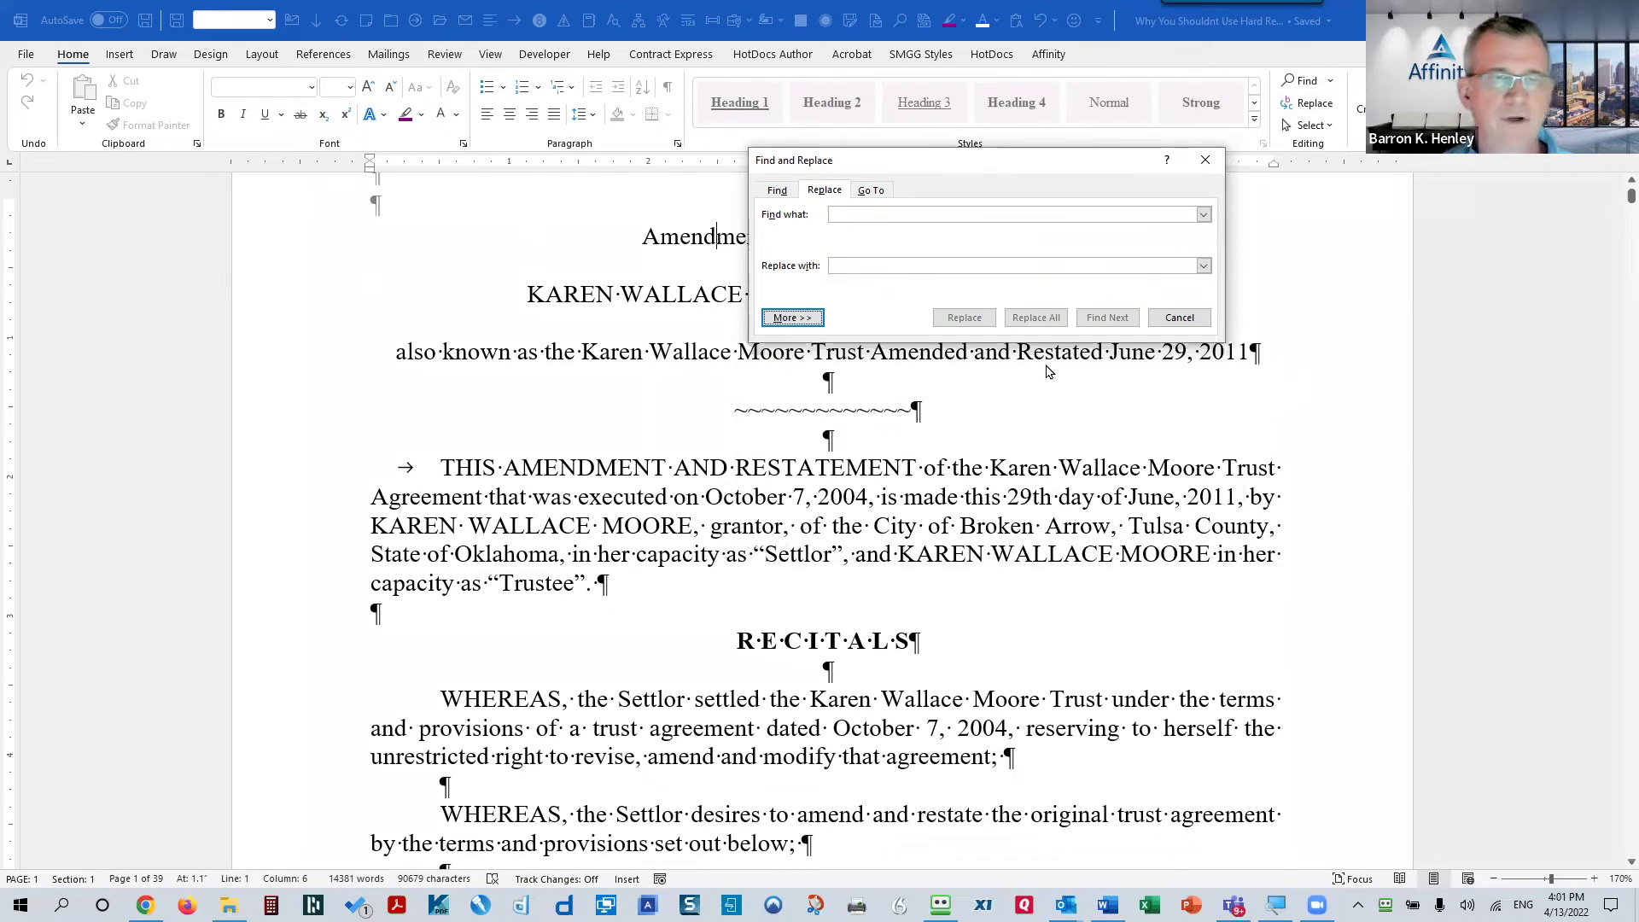
Move the dialog aside, expand More options and open the Special list for Find what
left_click_drag(862, 160, 736, 153)
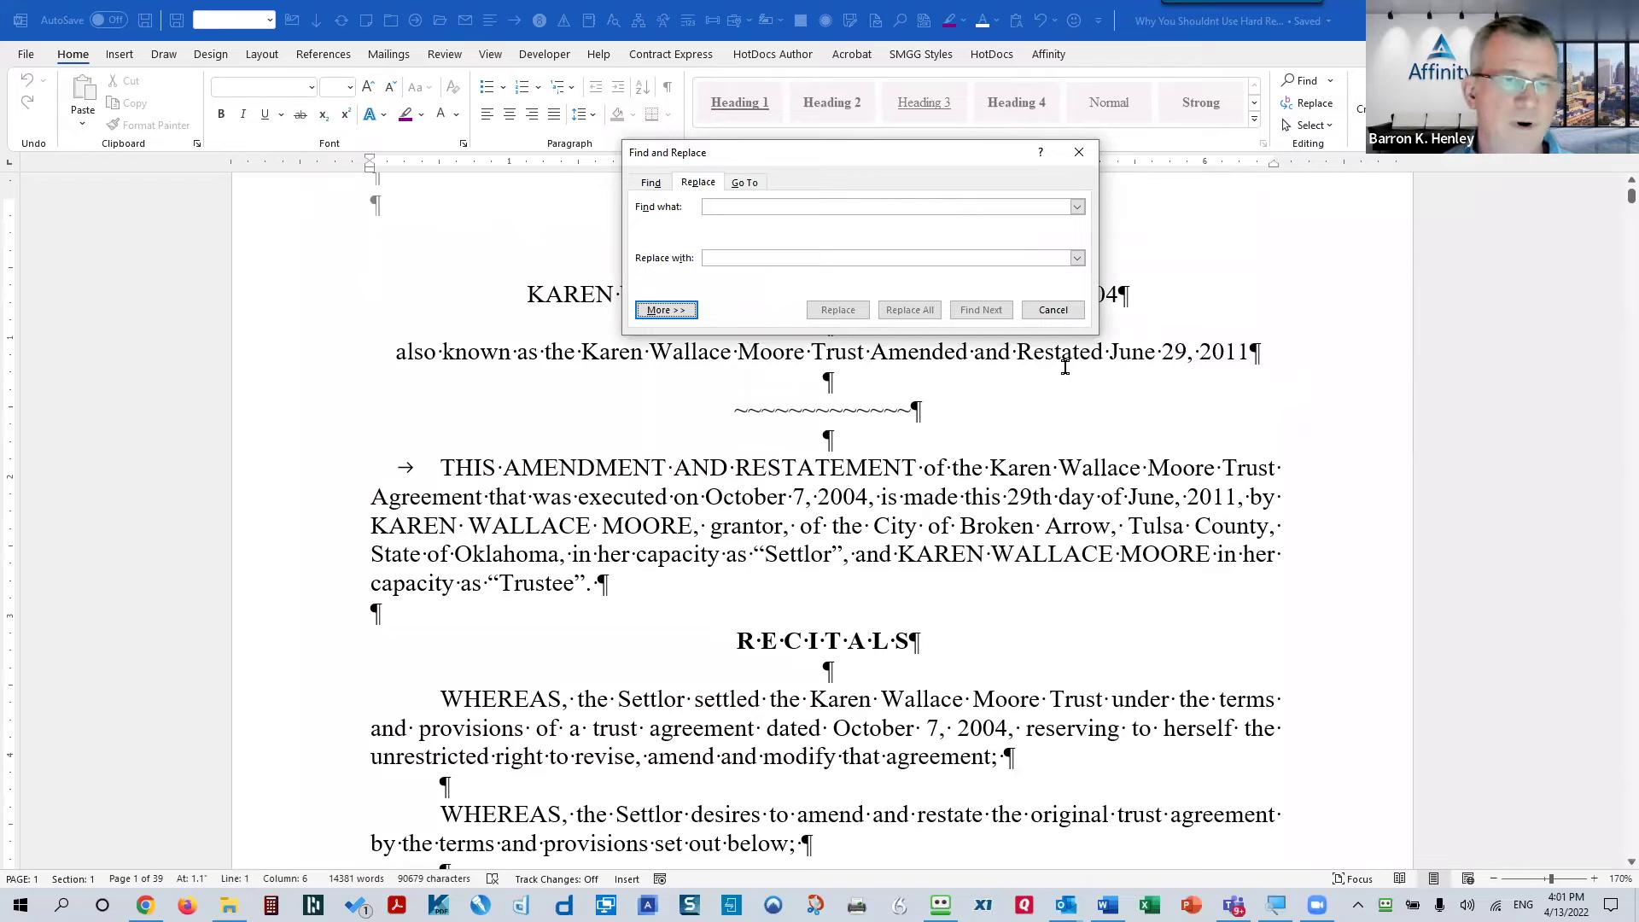
left_click(684, 314)
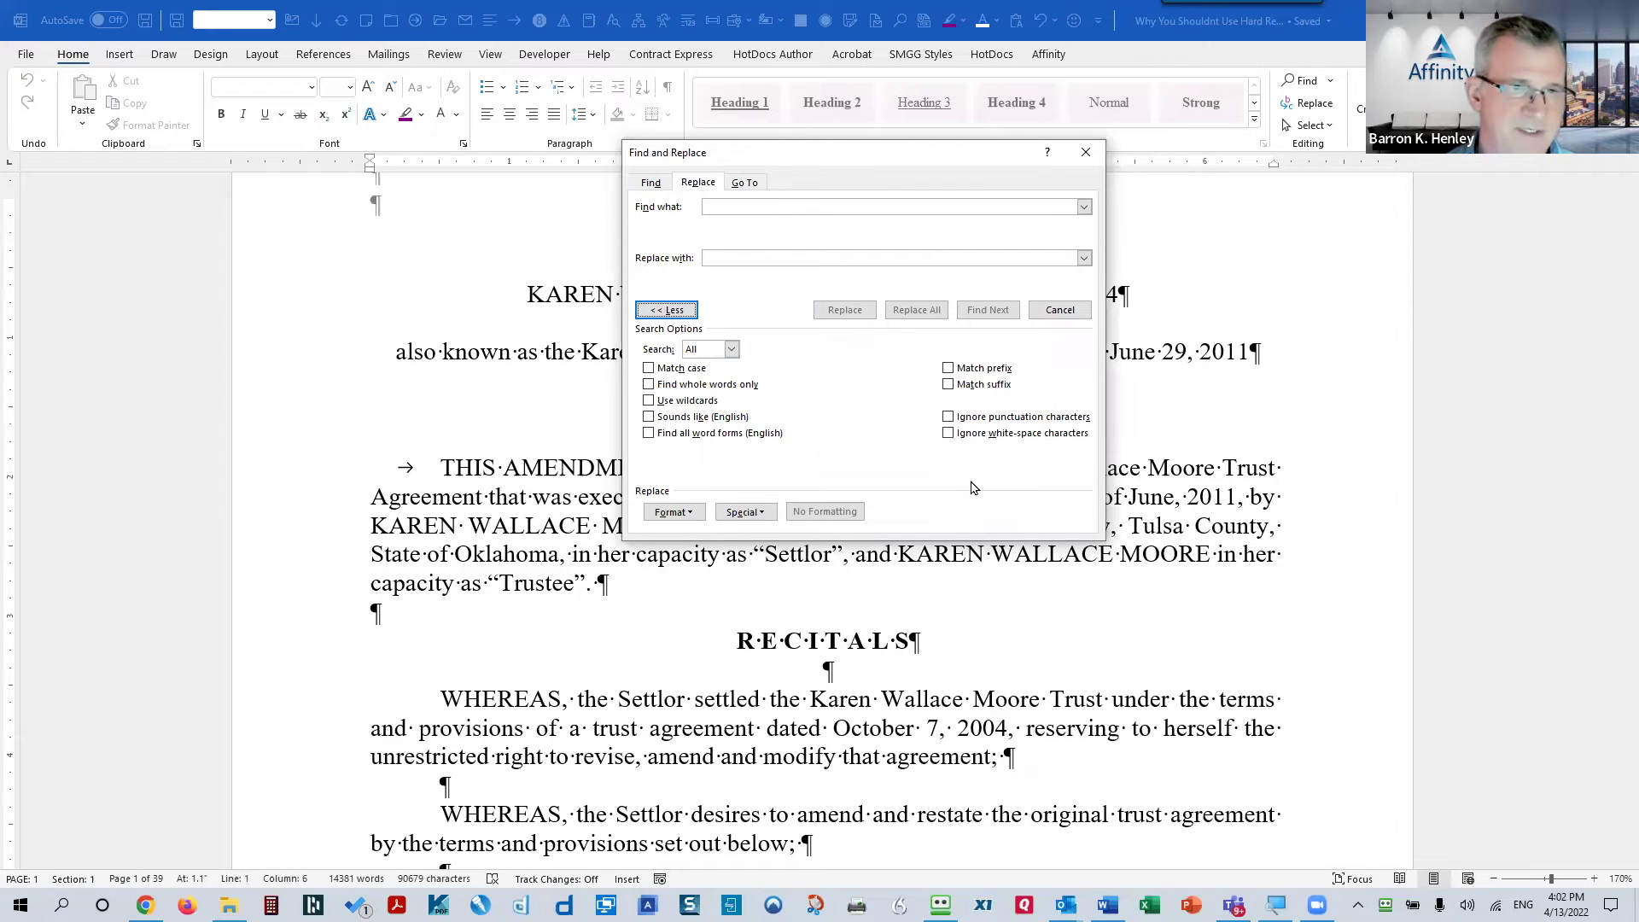
left_click(724, 255)
left_click(725, 209)
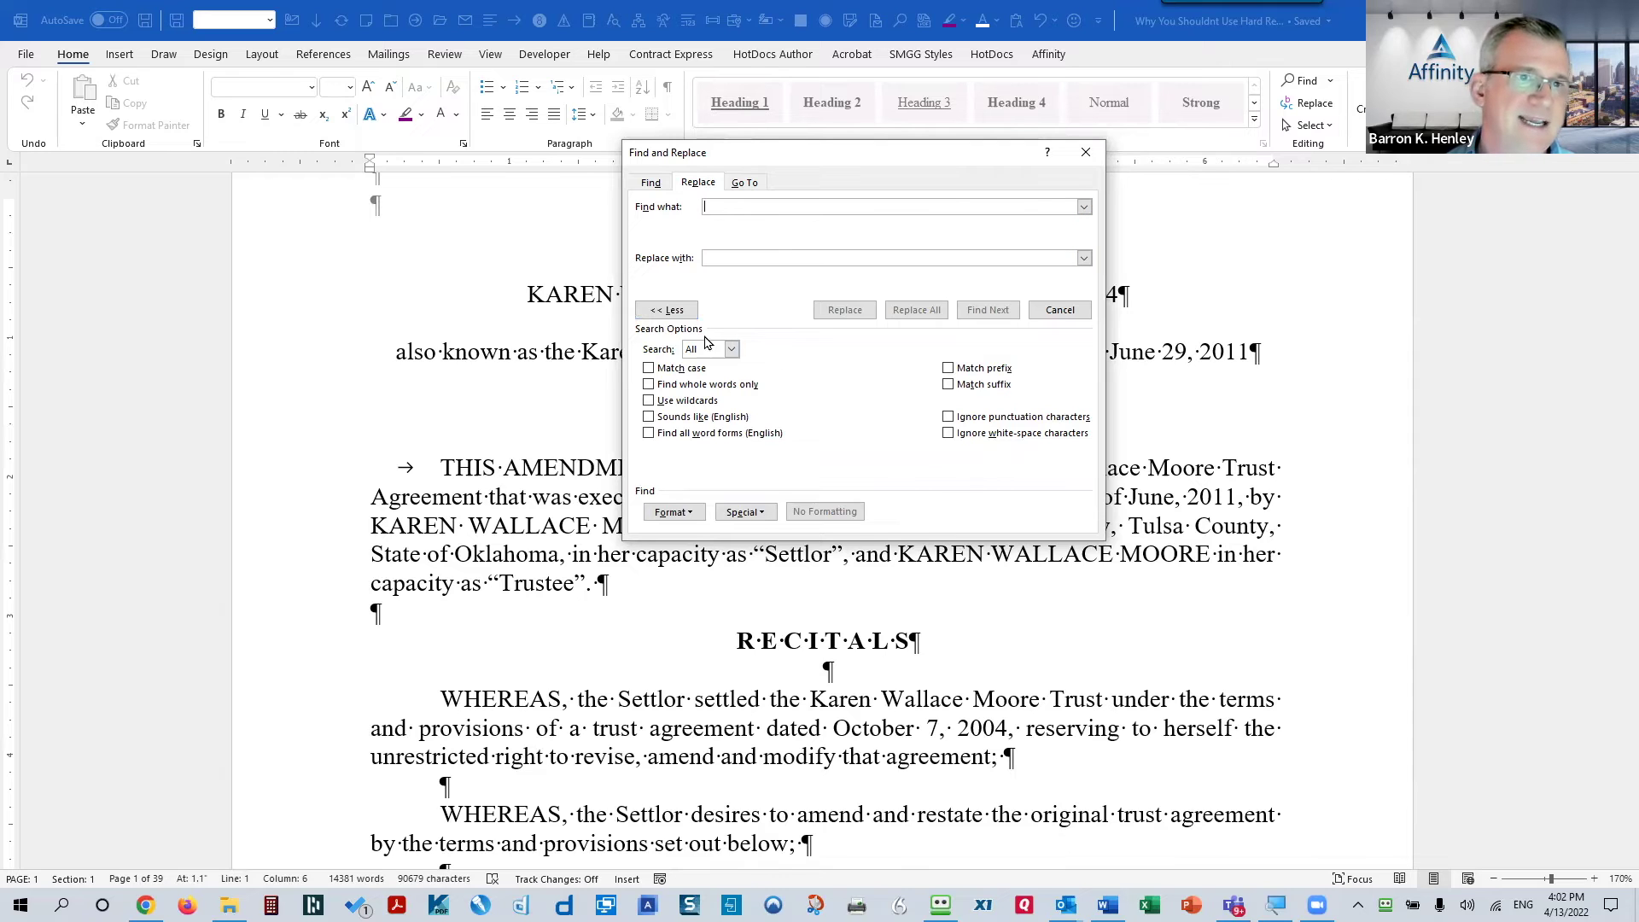
left_click(744, 512)
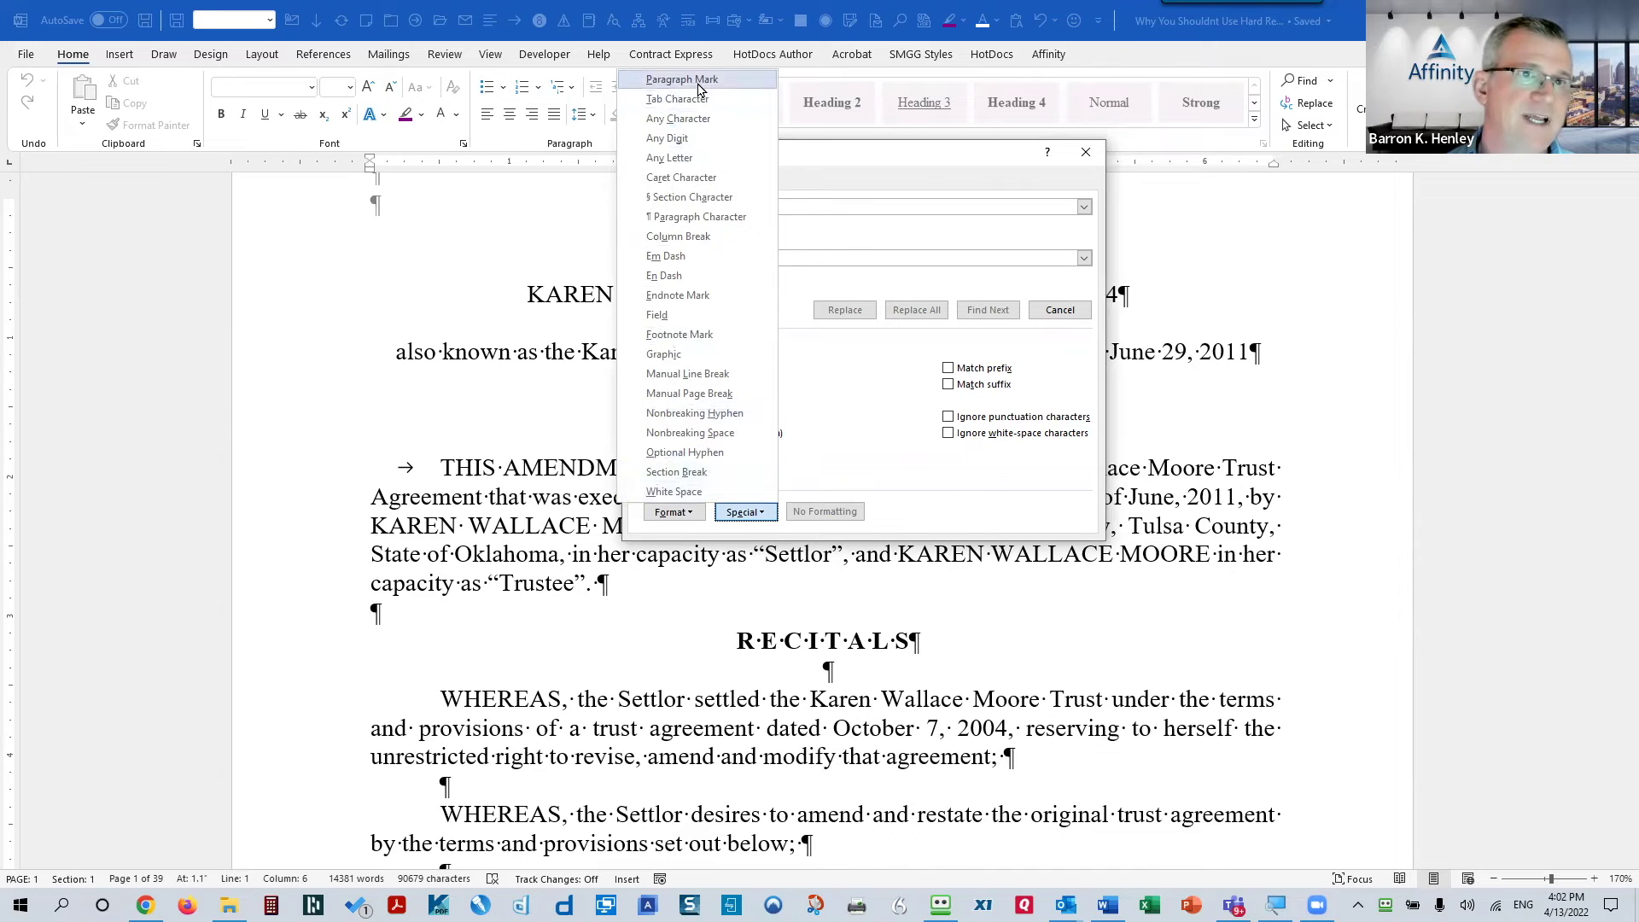
left_click(825, 207)
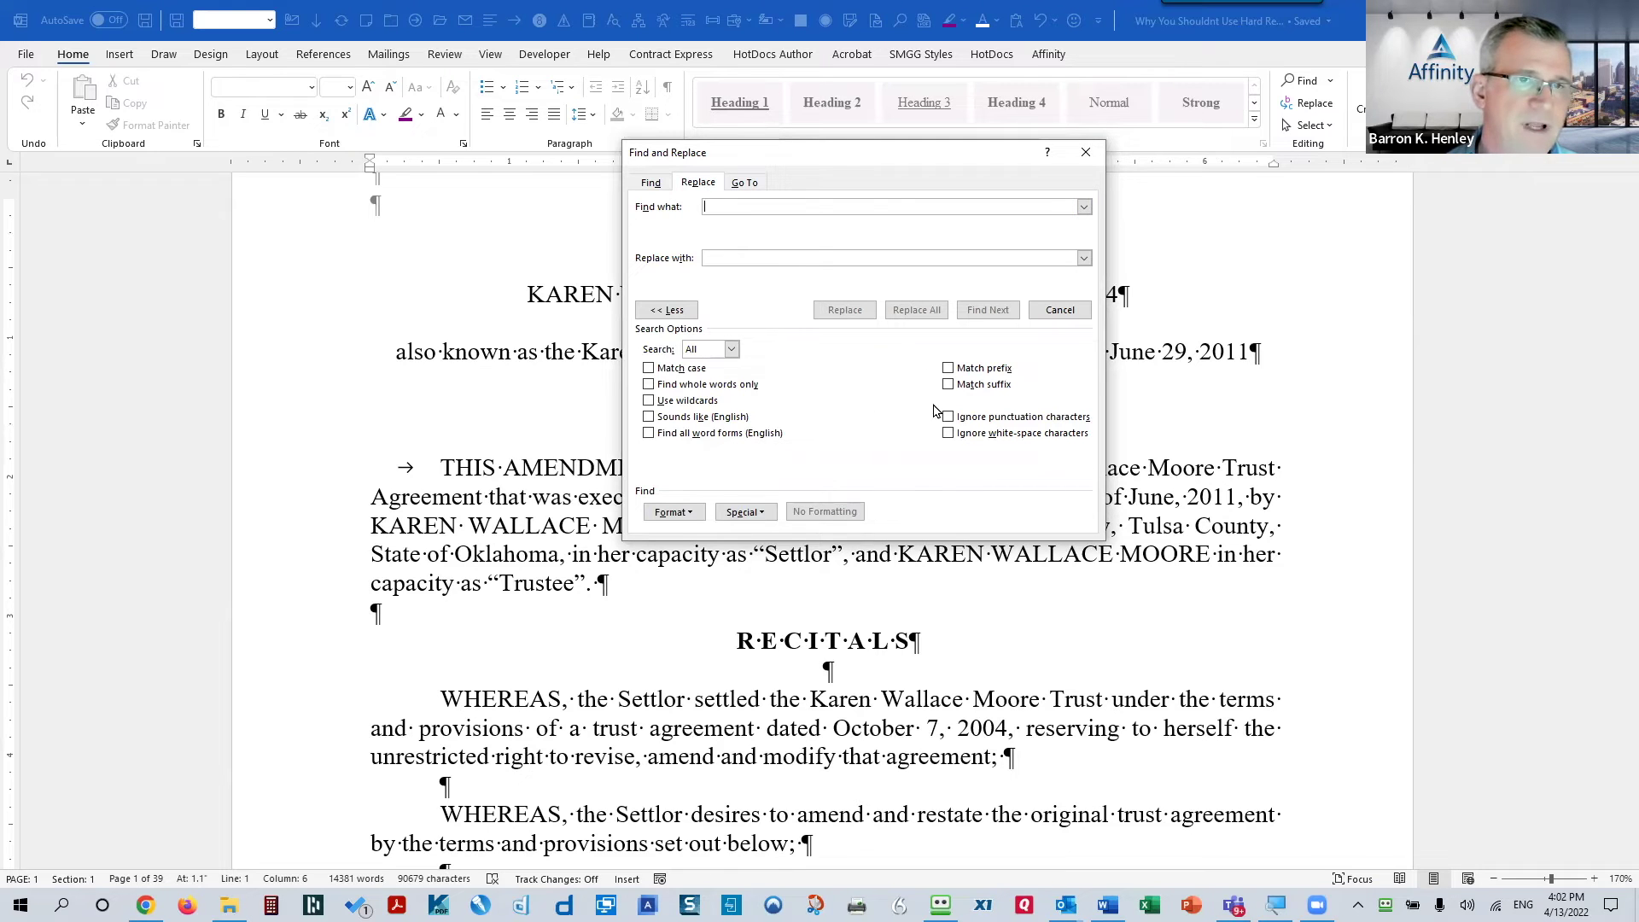
left_click_drag(862, 153, 1178, 298)
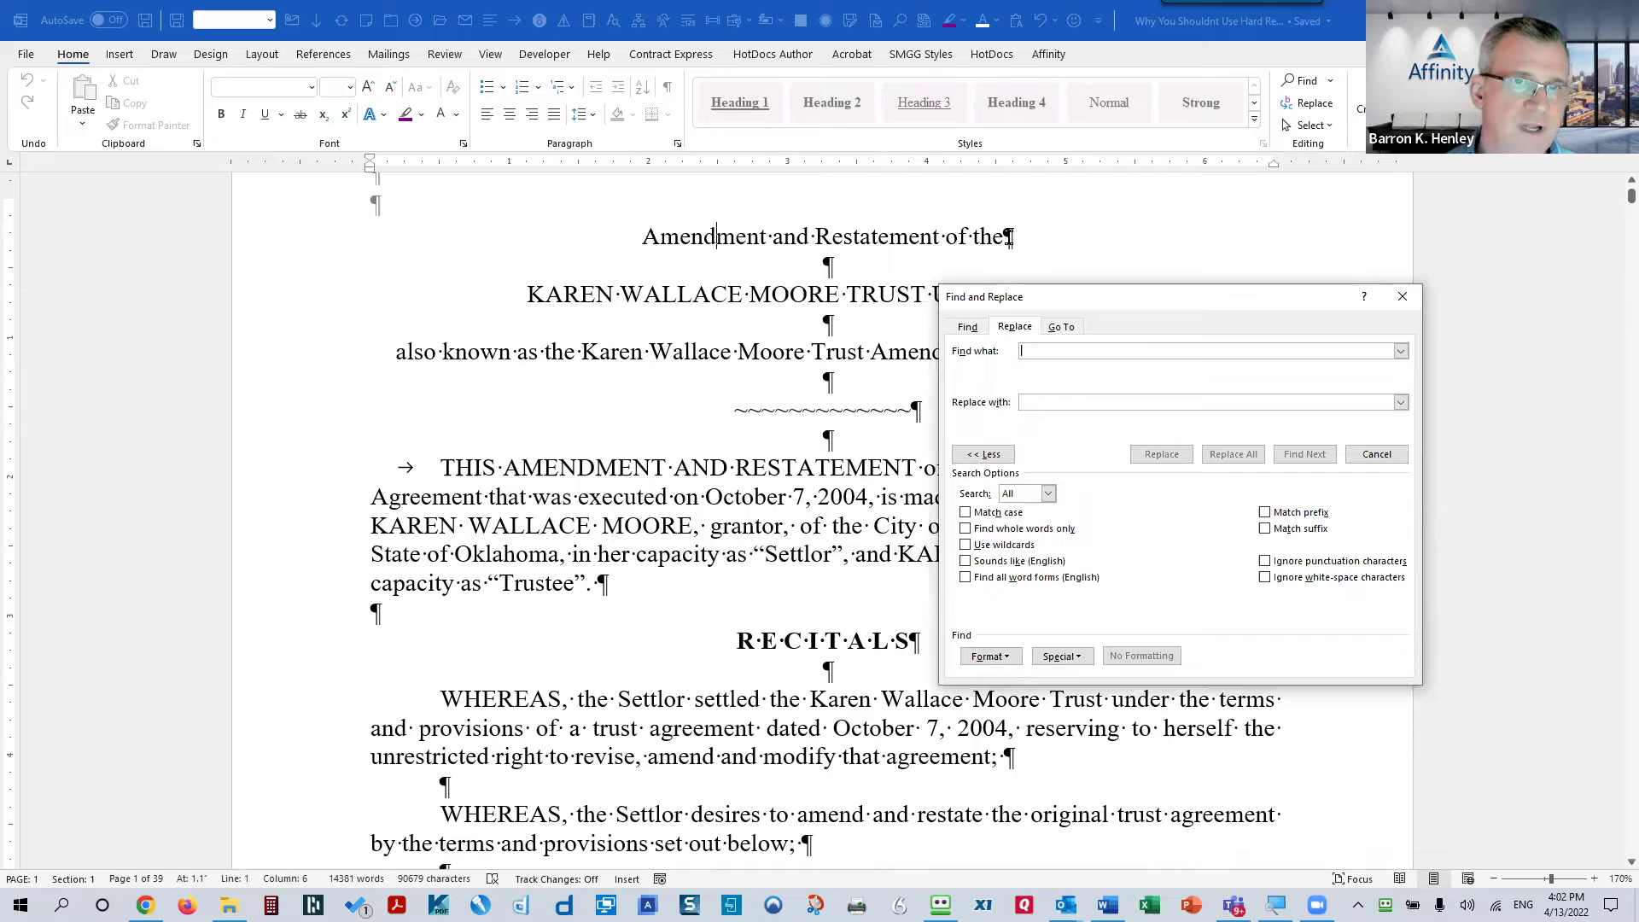
left_click(1036, 404)
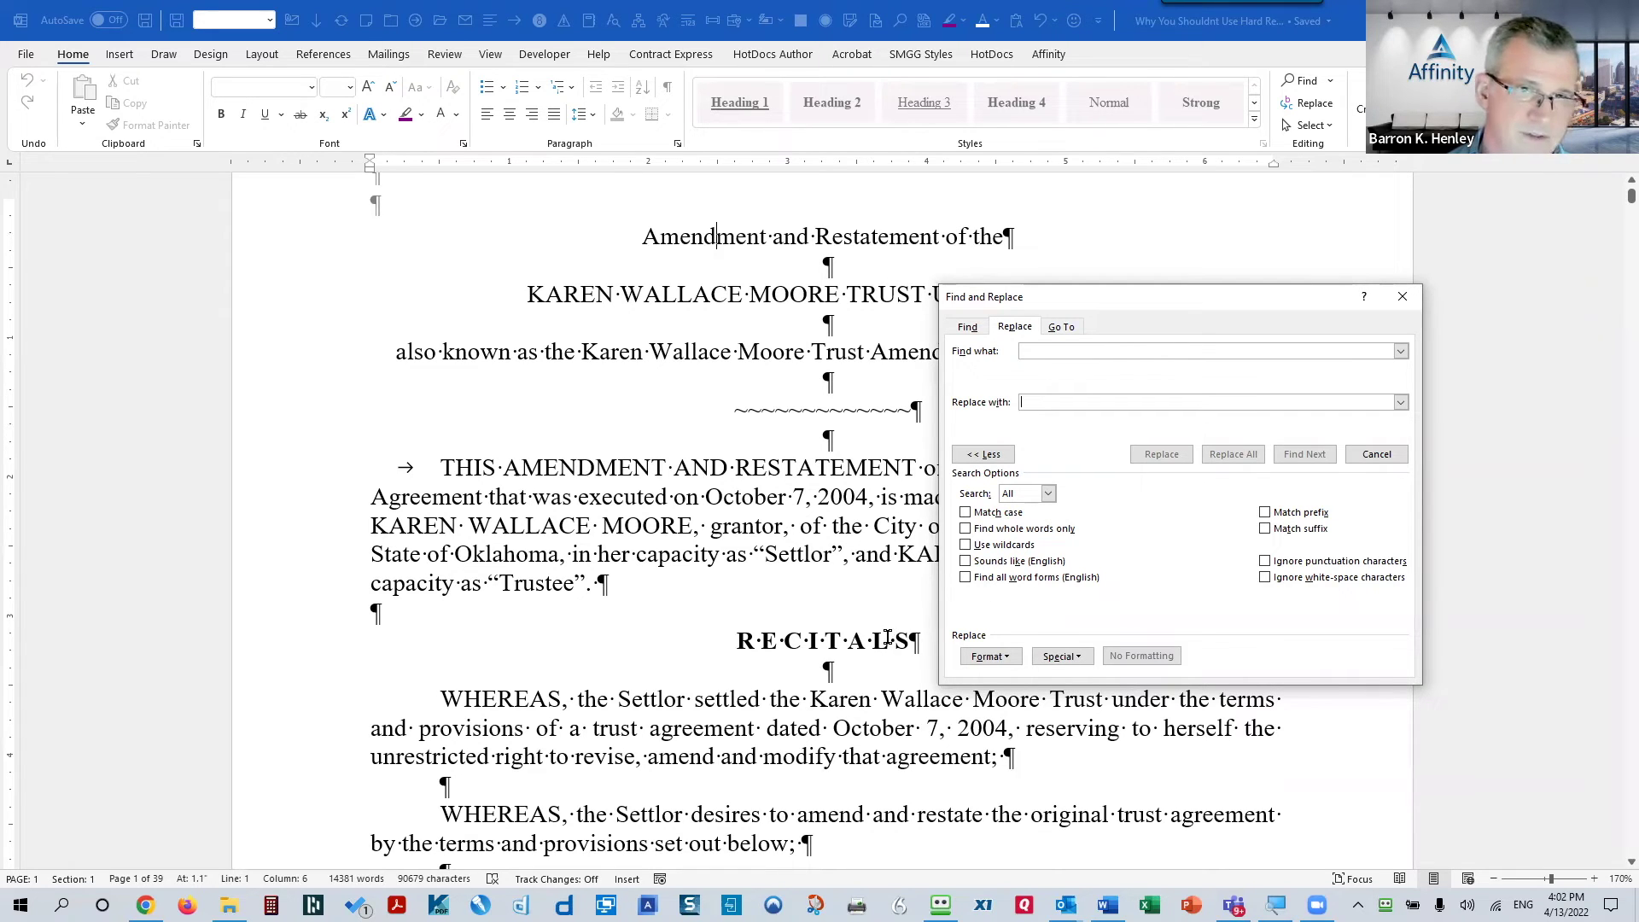
left_click(1031, 351)
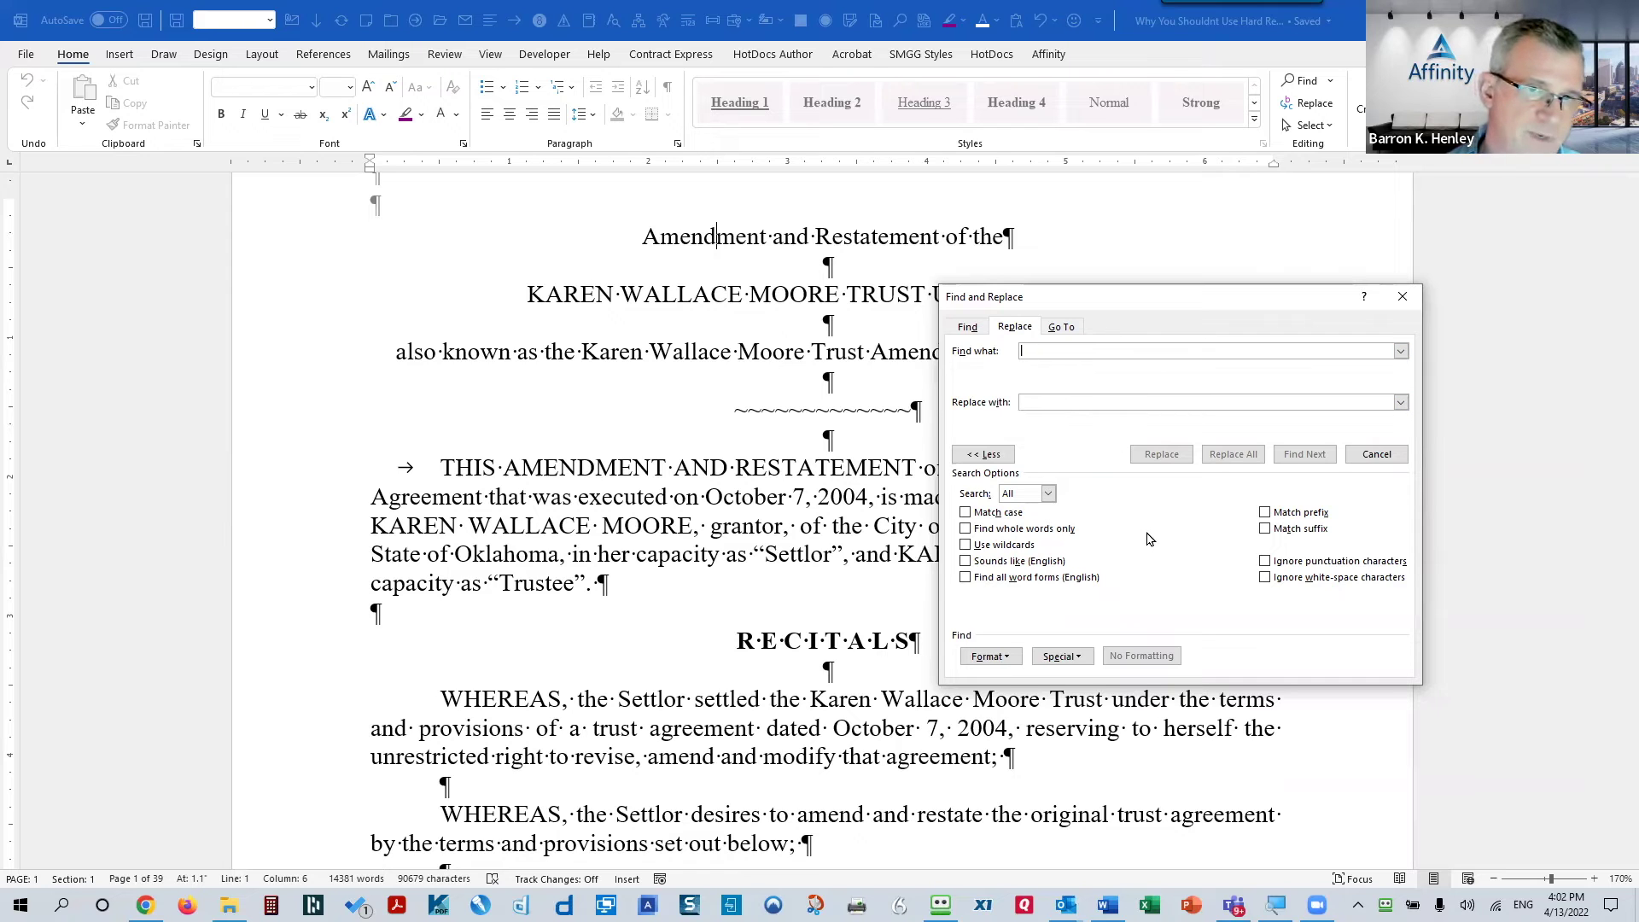
left_click(1077, 657)
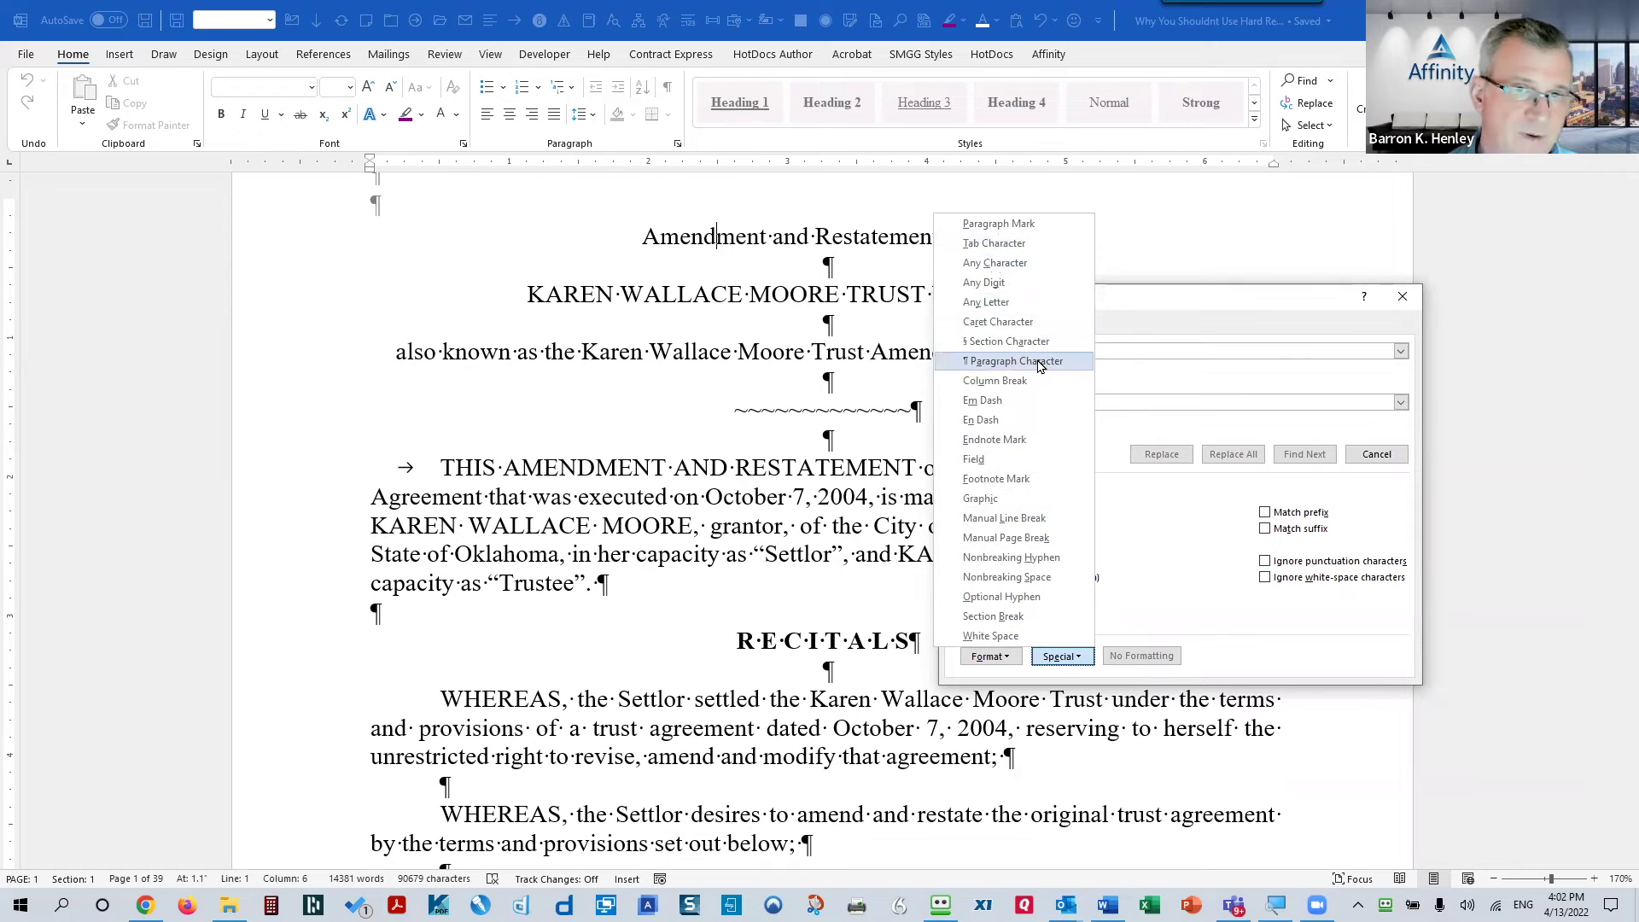
Find ^p^p and Replace All with a single ^p, making 282 replacements
left_click(1048, 229)
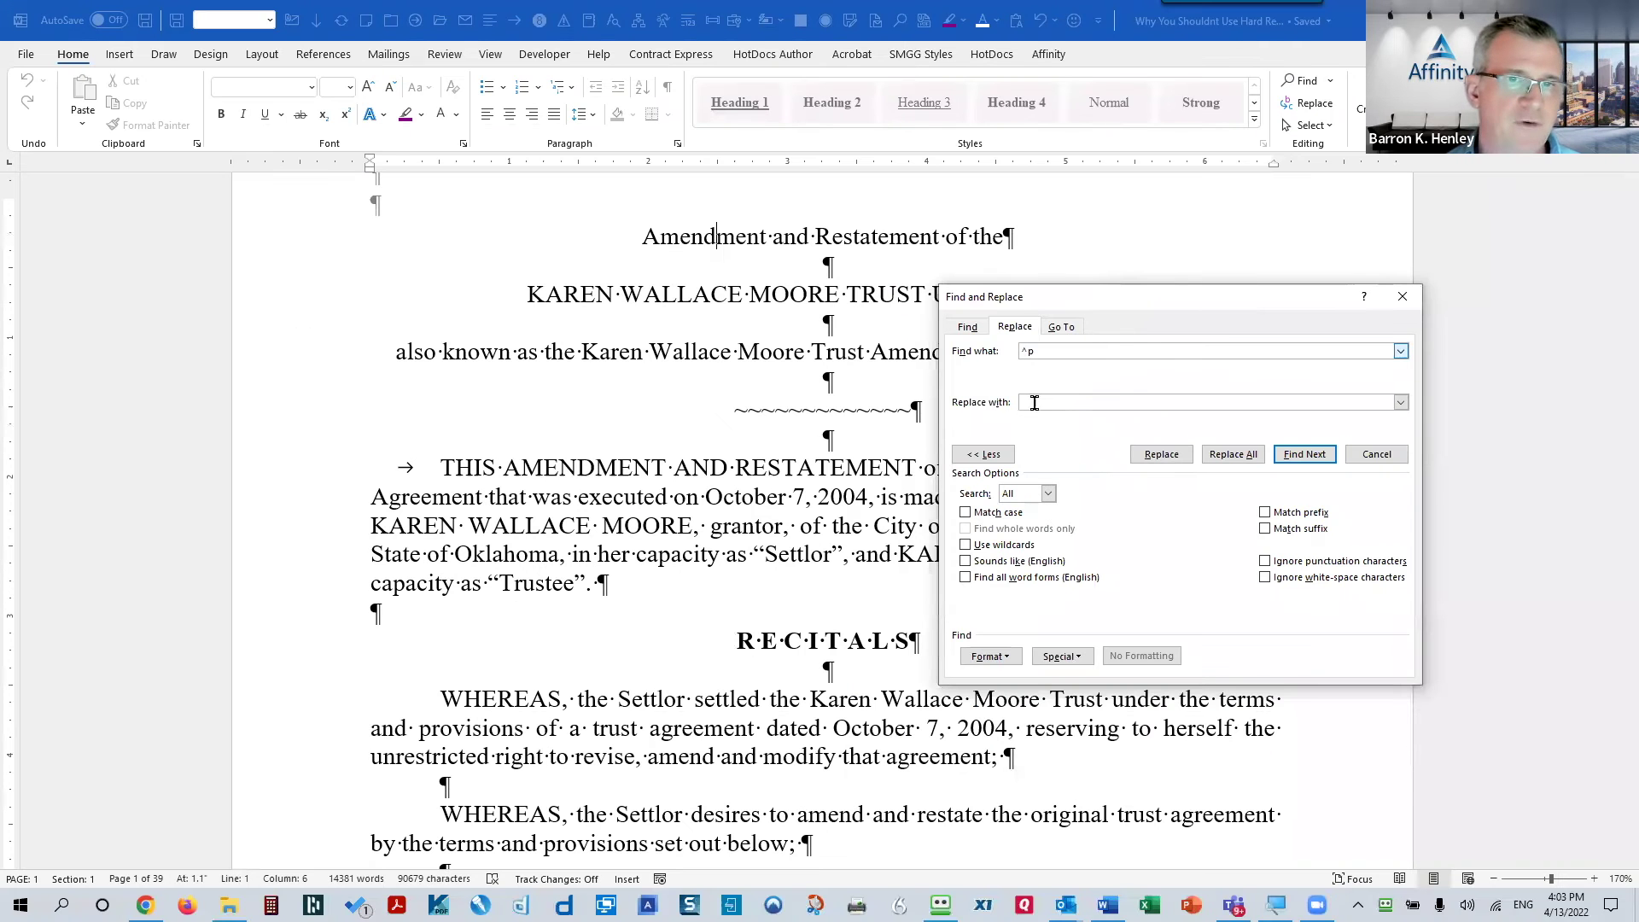
left_click(1062, 656)
left_click(1049, 225)
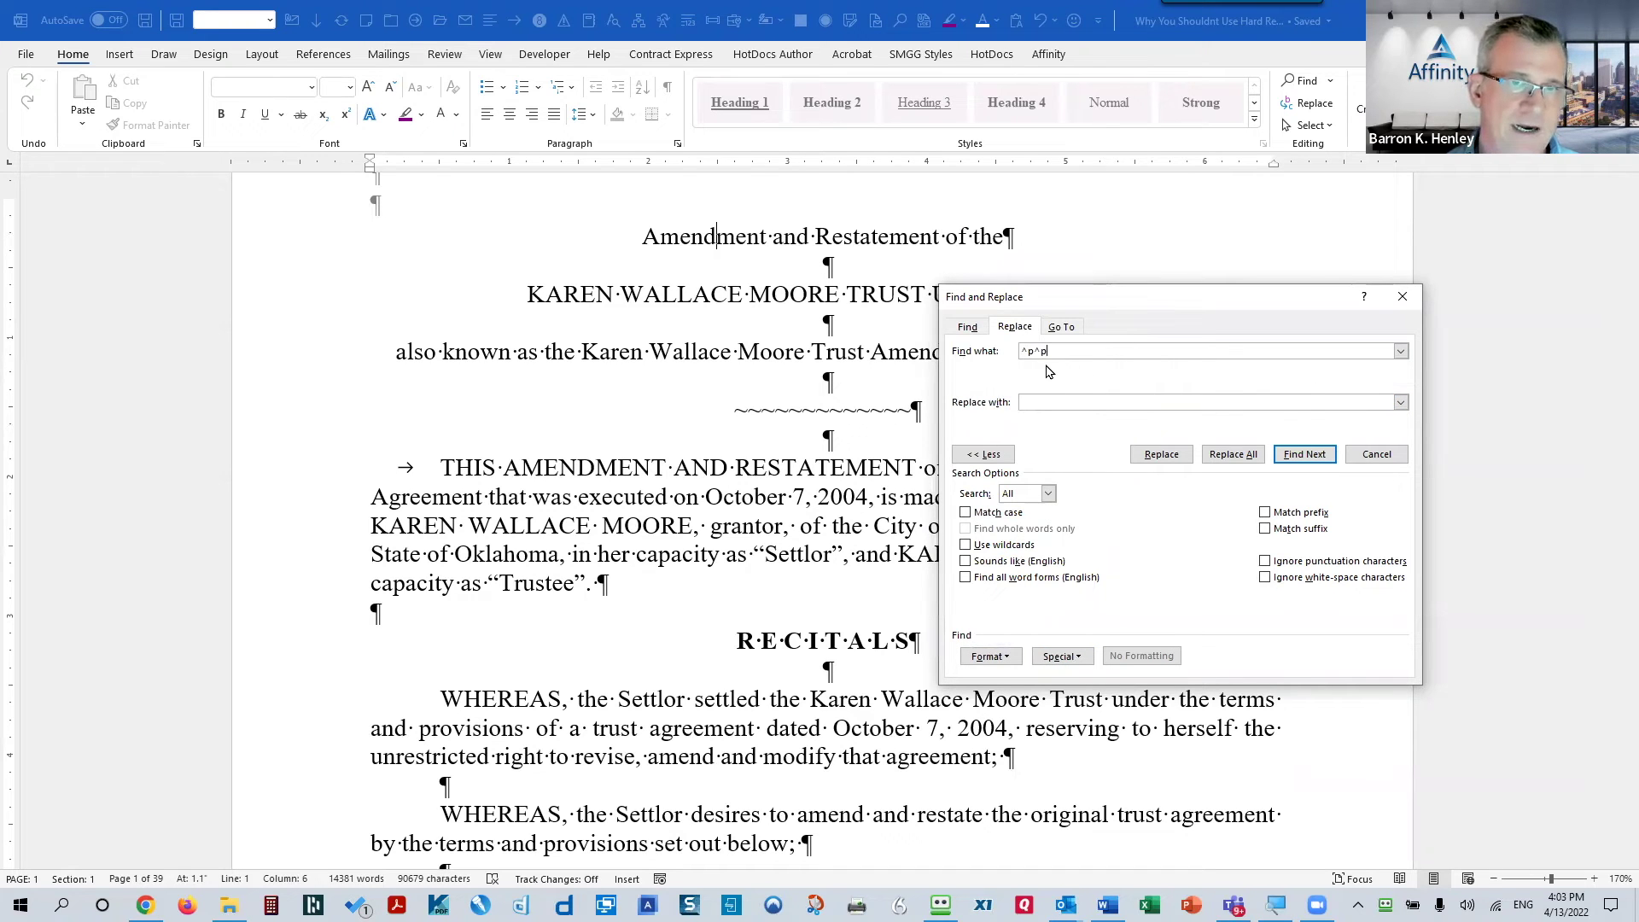
left_click(1051, 404)
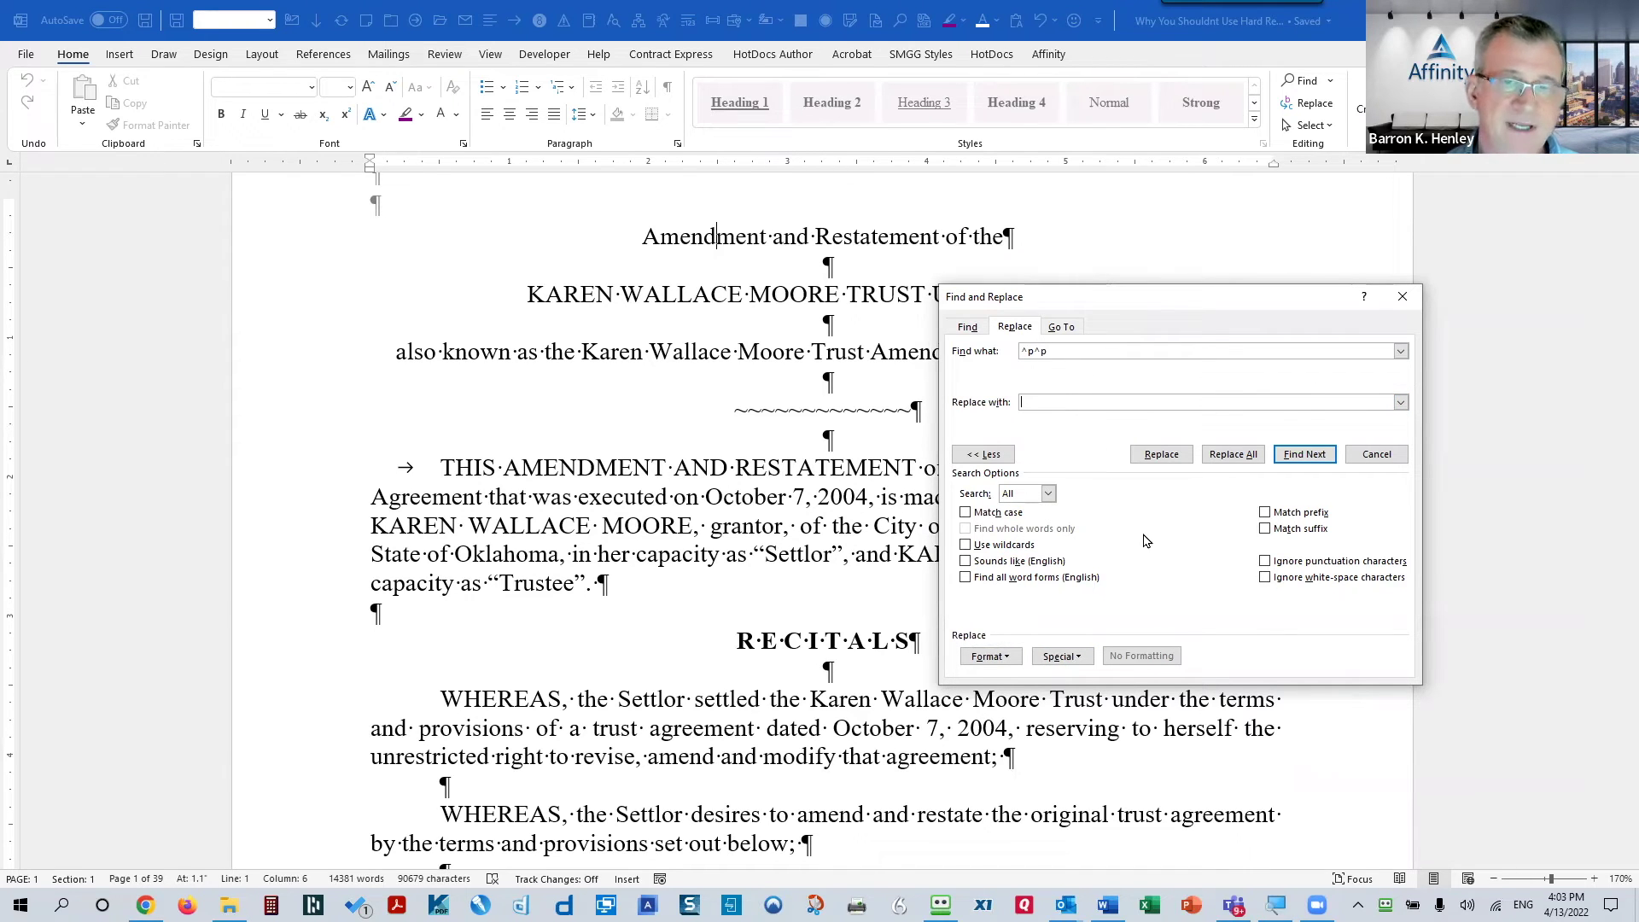
left_click(1062, 656)
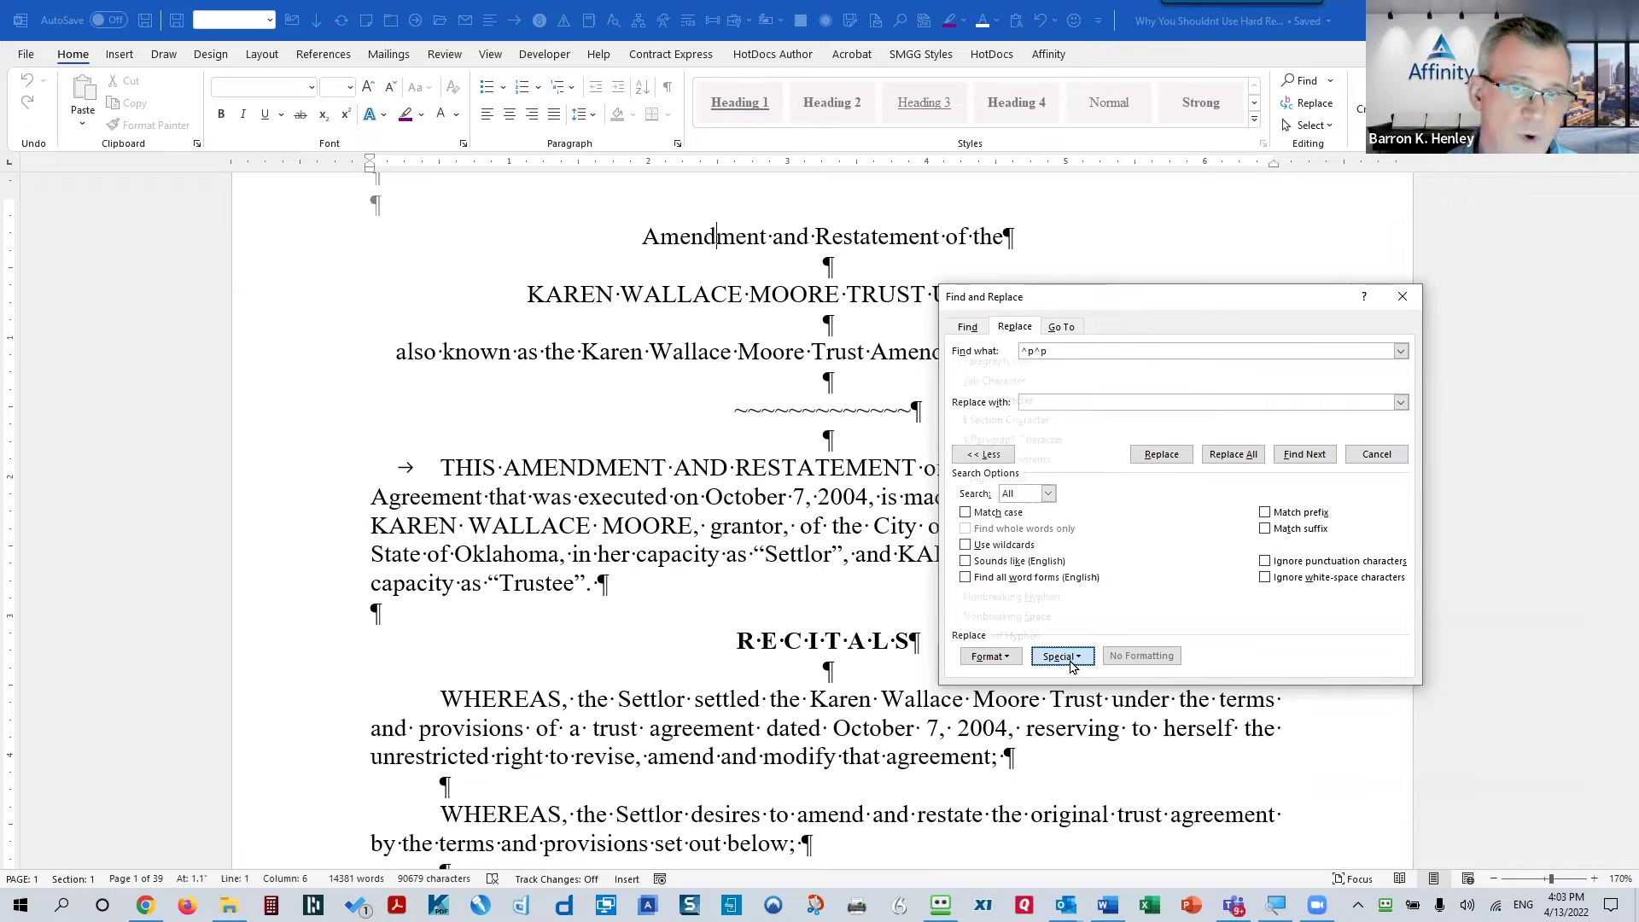
left_click(1041, 362)
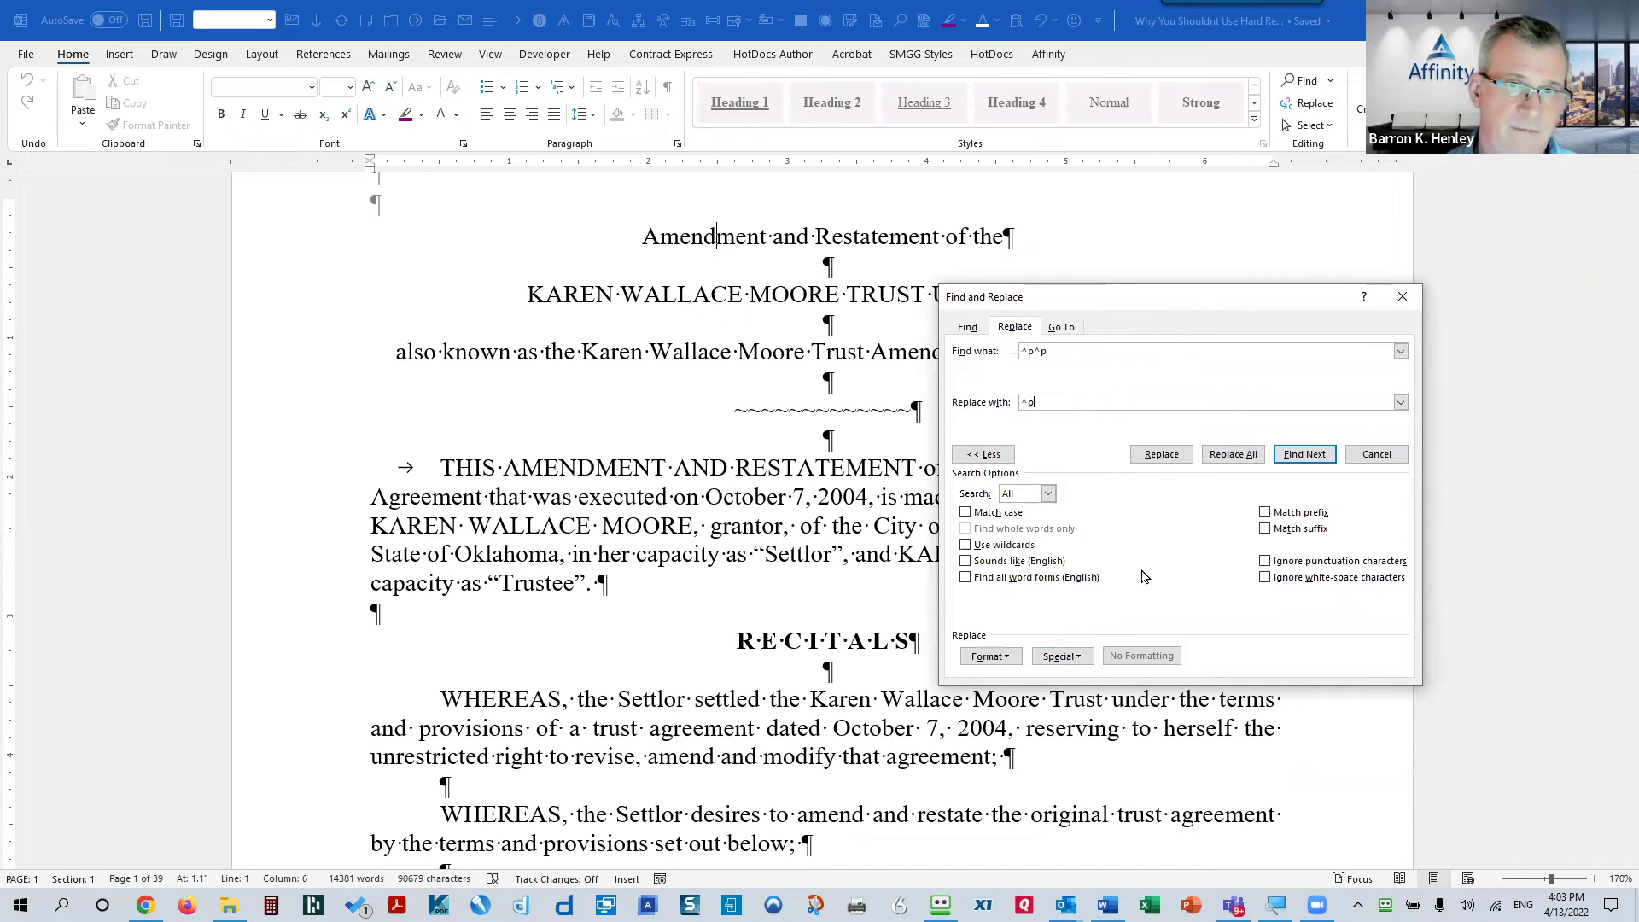
left_click(1232, 455)
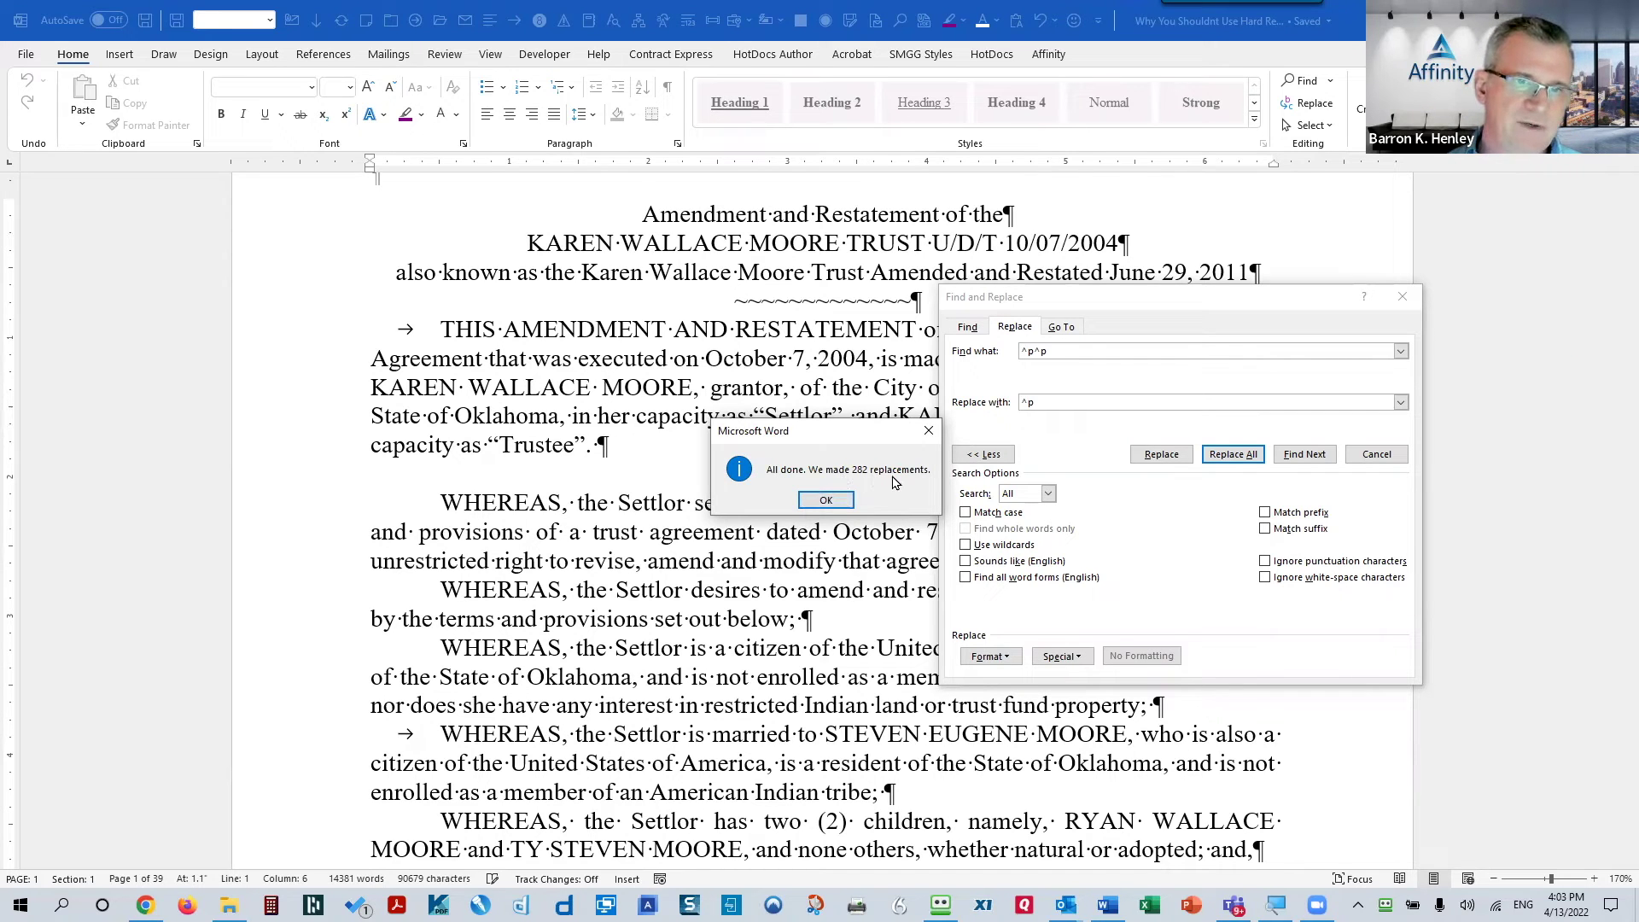
Close the dialogs and apply Add Space After Paragraph to the whole document
left_click(830, 503)
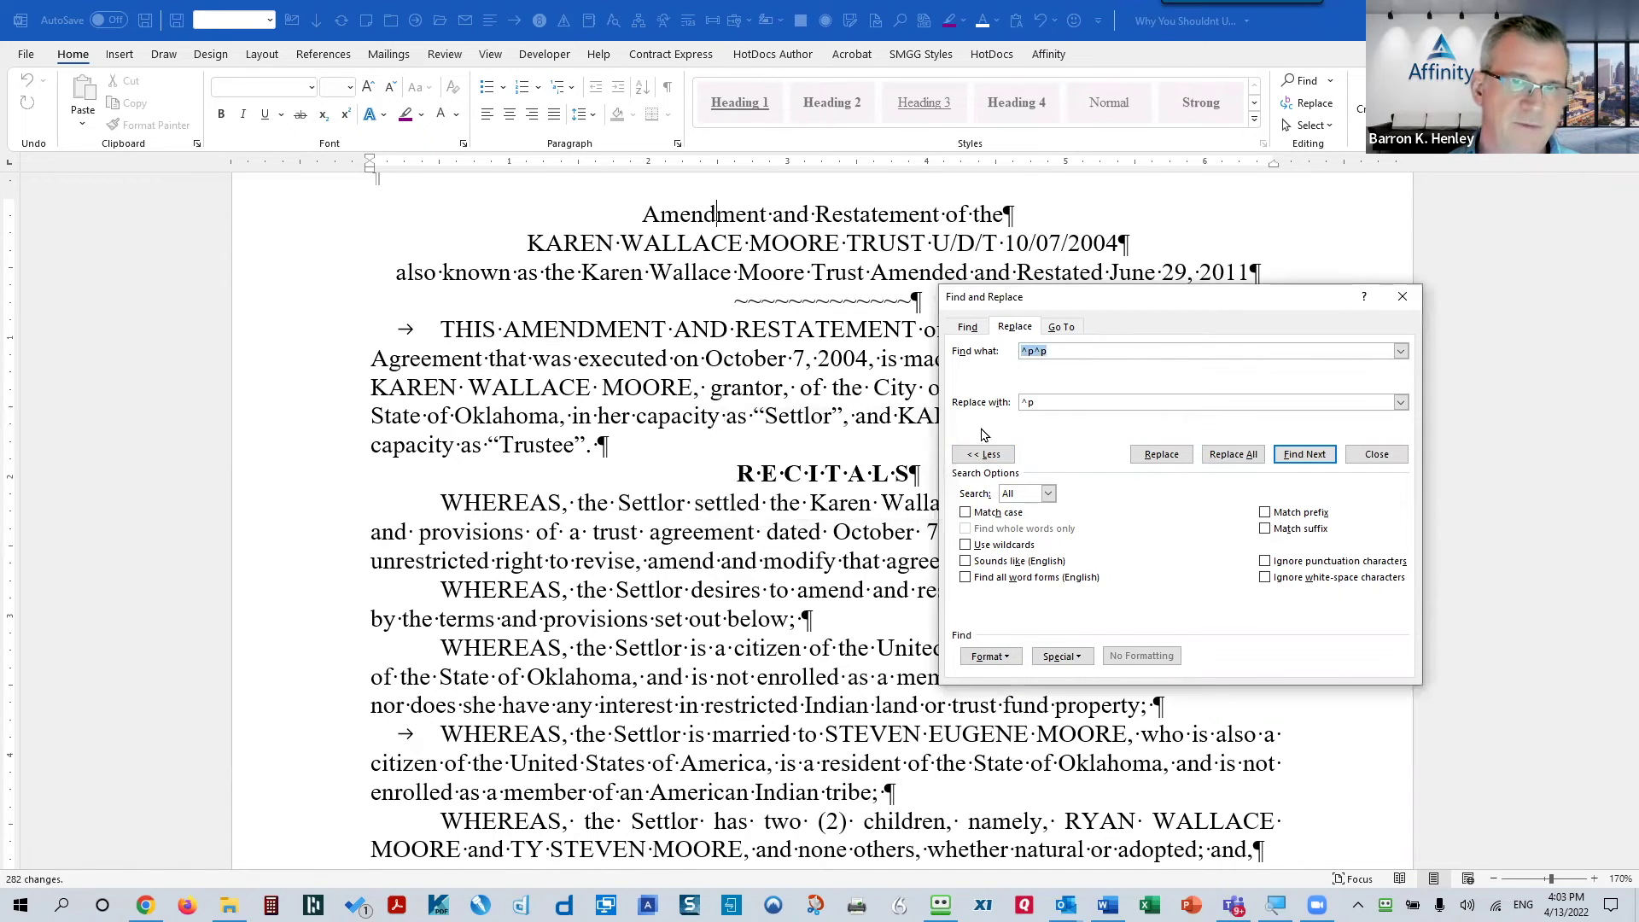
left_click(1377, 458)
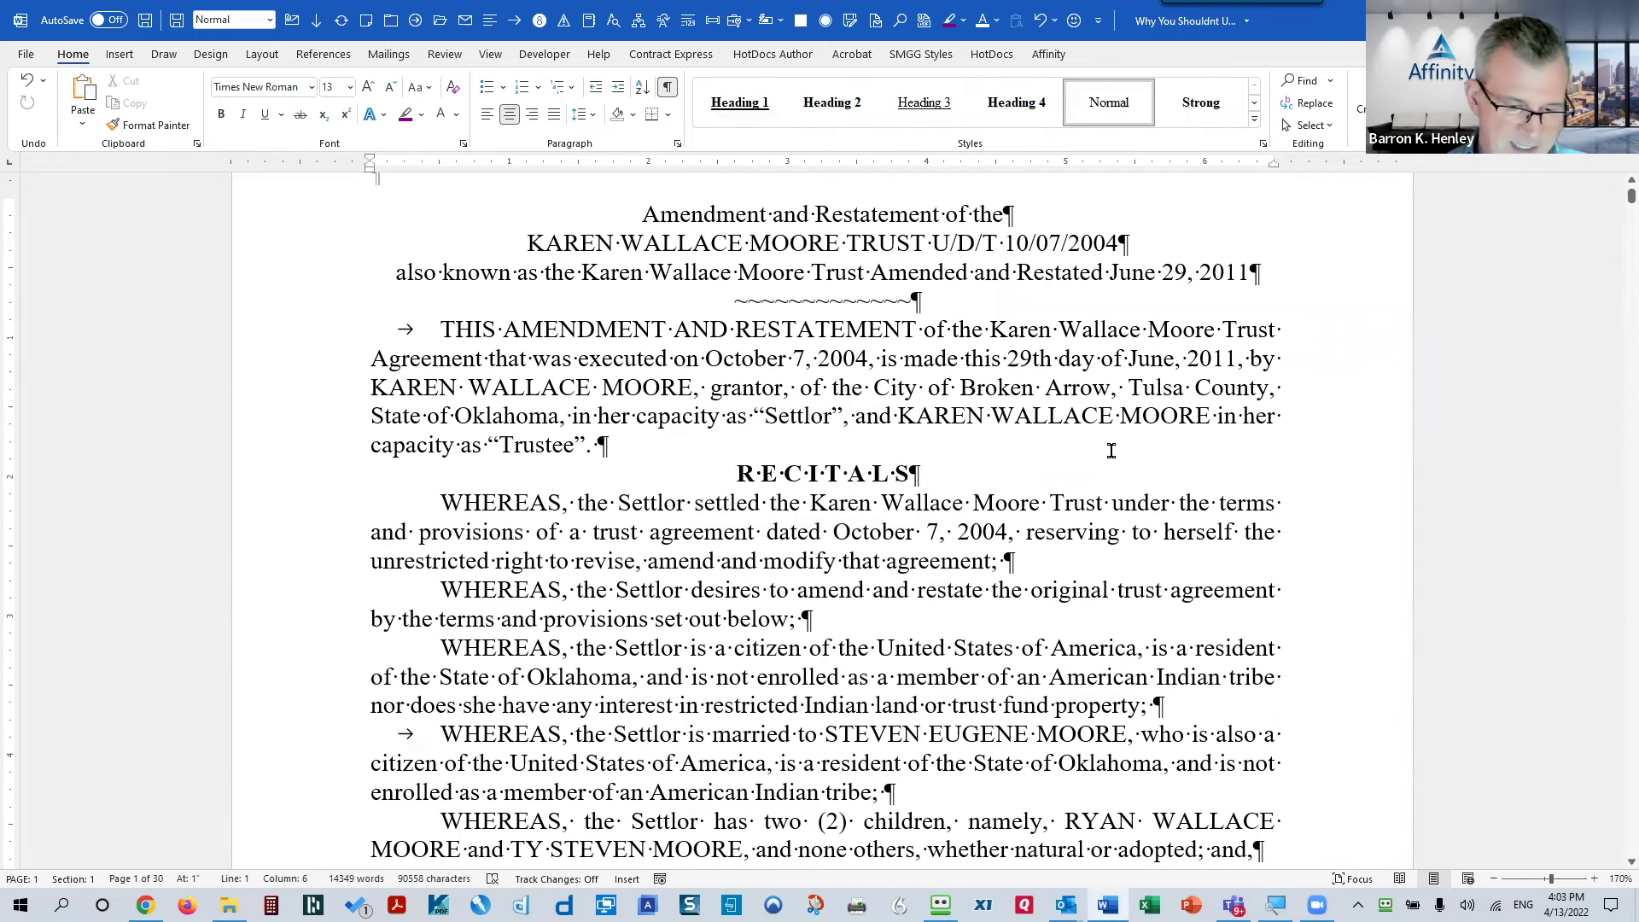
key("ctrl+a")
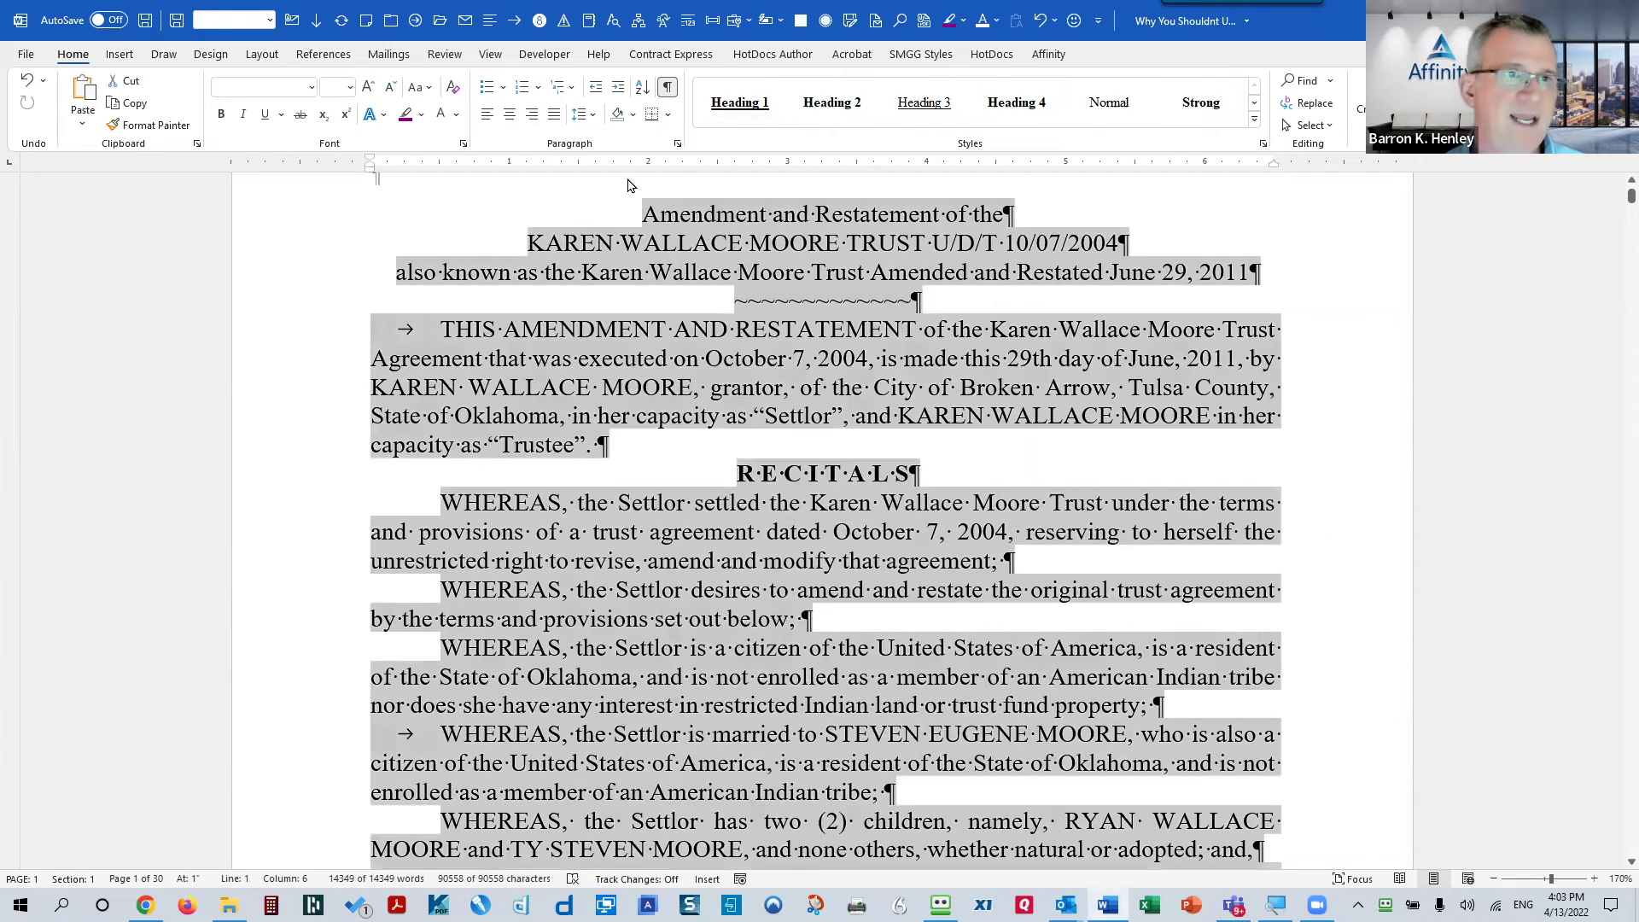
left_click(586, 115)
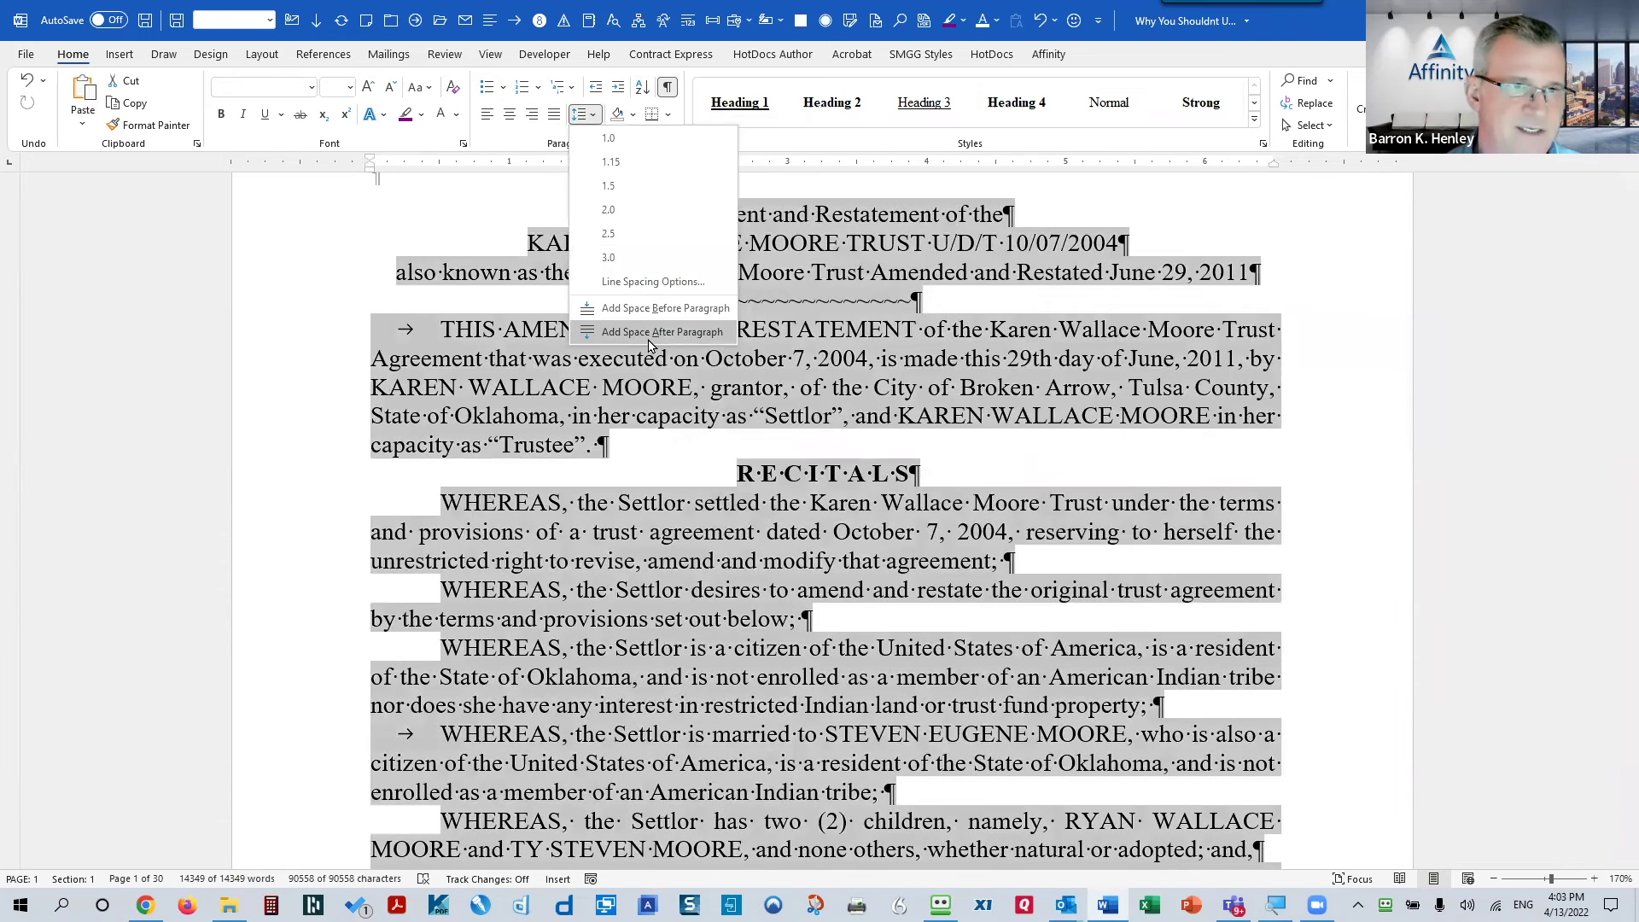
left_click(646, 334)
left_click(791, 322)
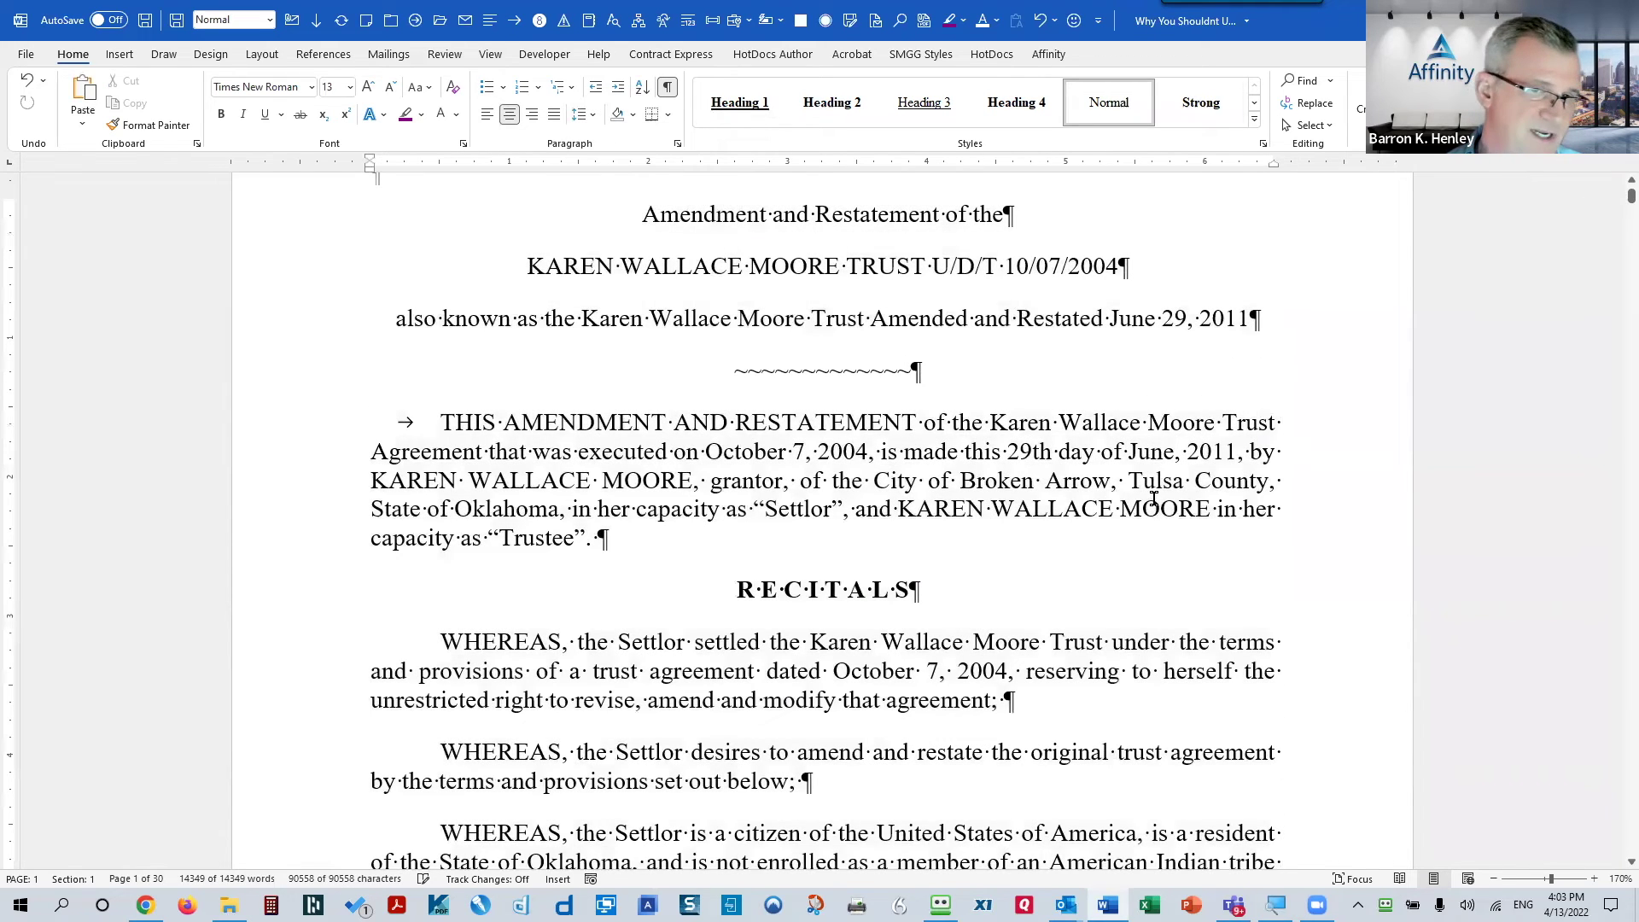
Insert an empty paragraph after 'agreement;' in the first WHEREAS clause
scroll(1117, 563, "down", 1)
left_click(1072, 564)
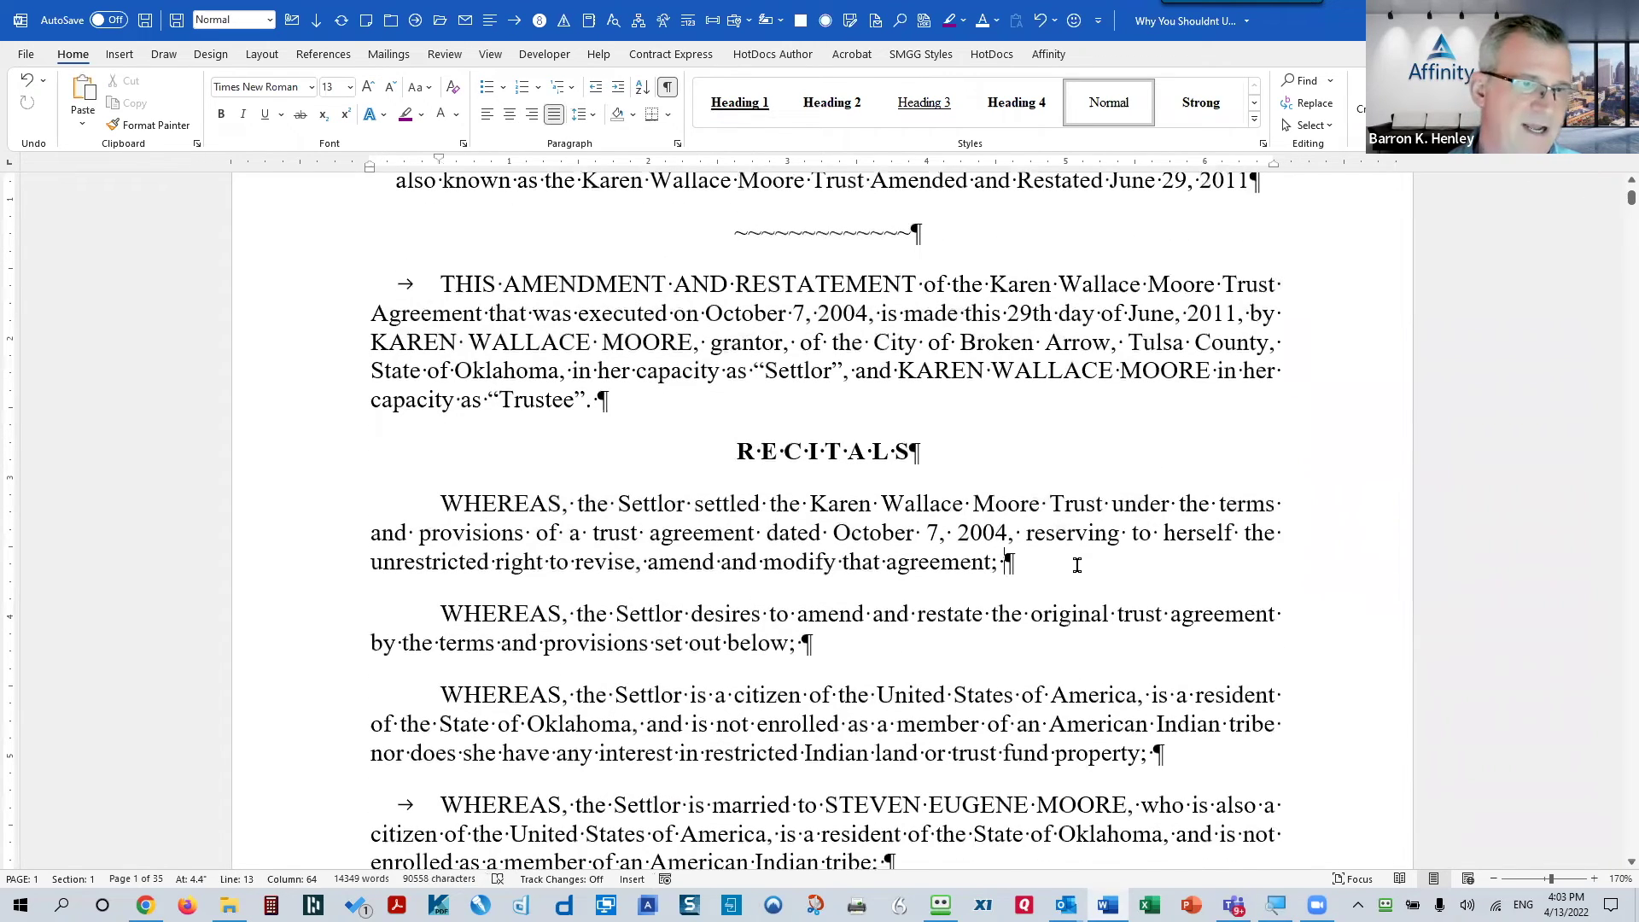
key("Return")
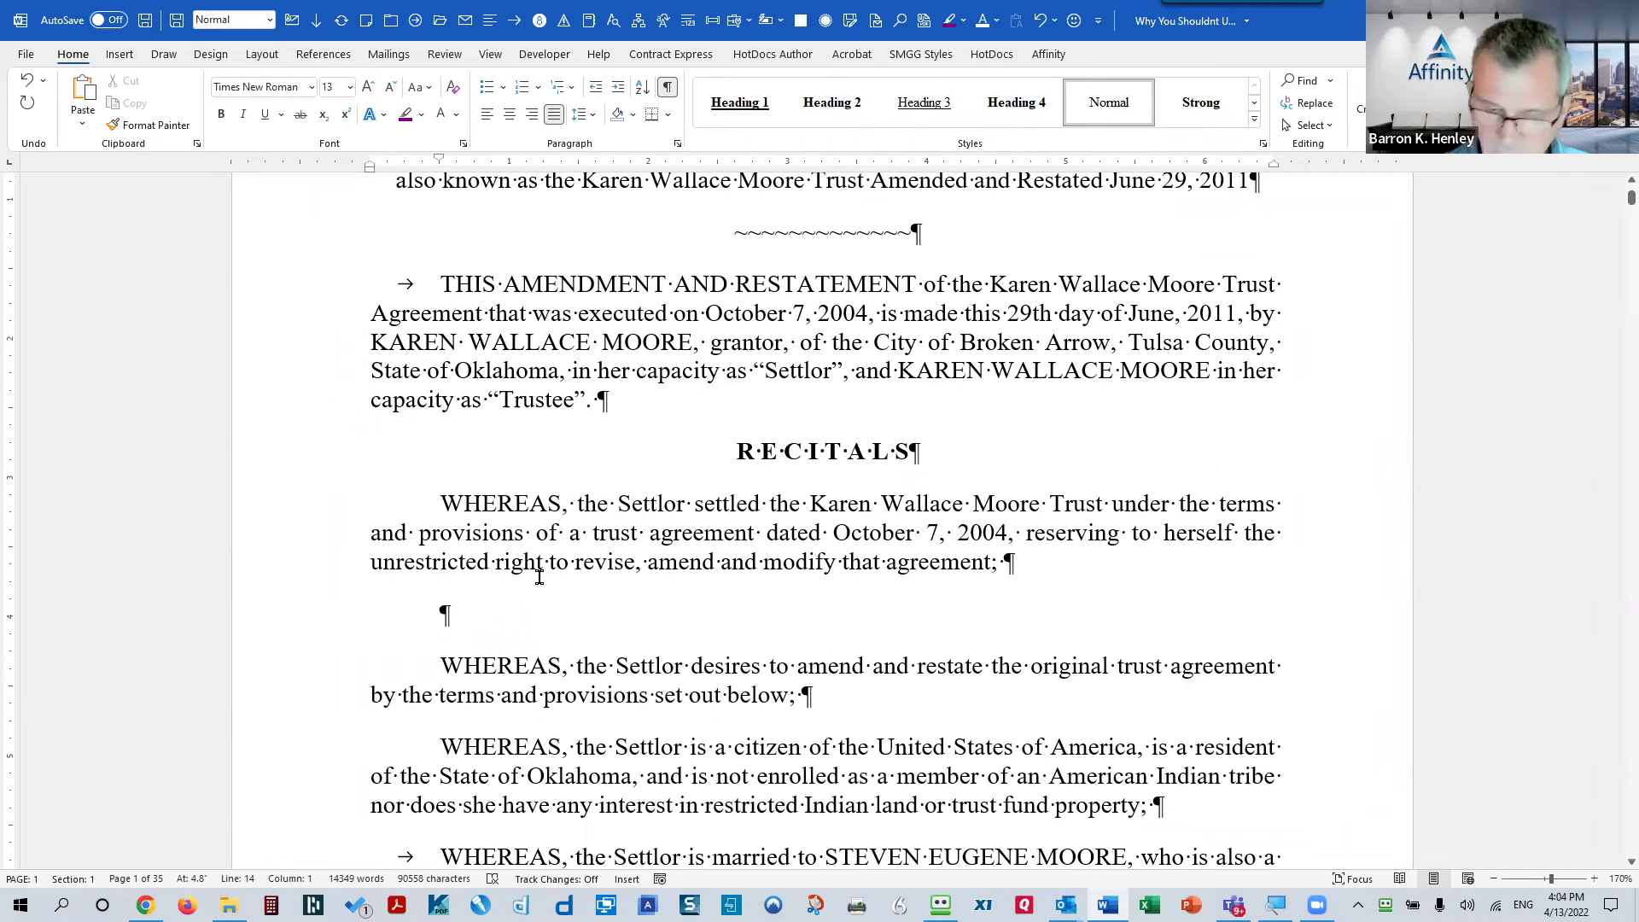
Delete the added empty paragraph, then try a Line Spacing option in a new blank document
key("Delete")
key("ctrl+n")
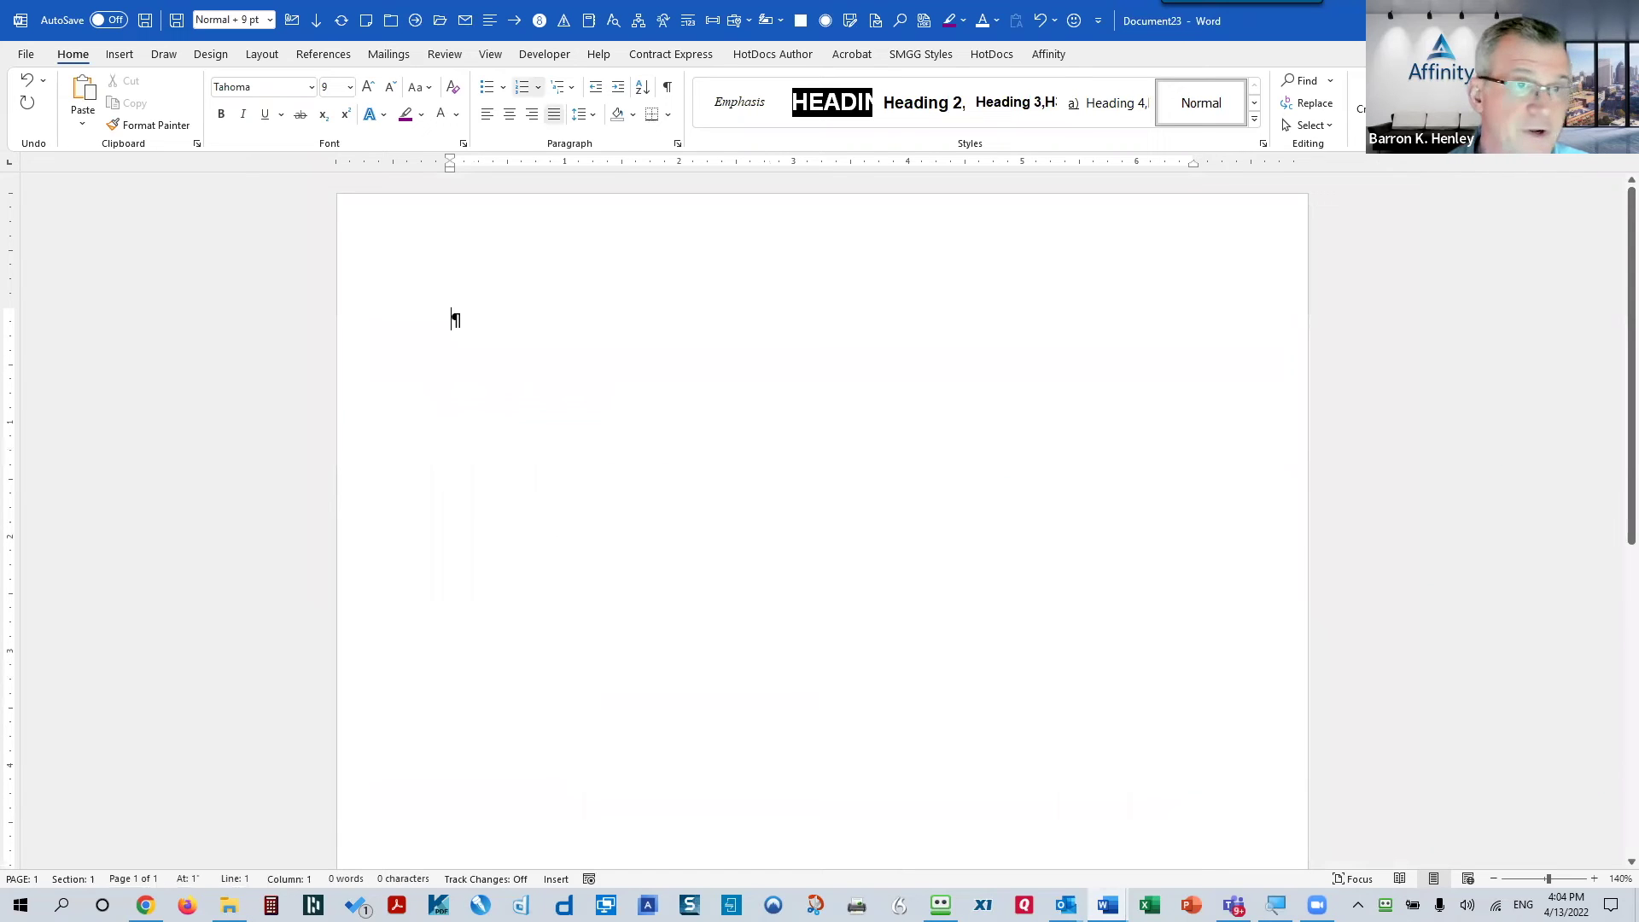
left_click(585, 115)
left_click(643, 333)
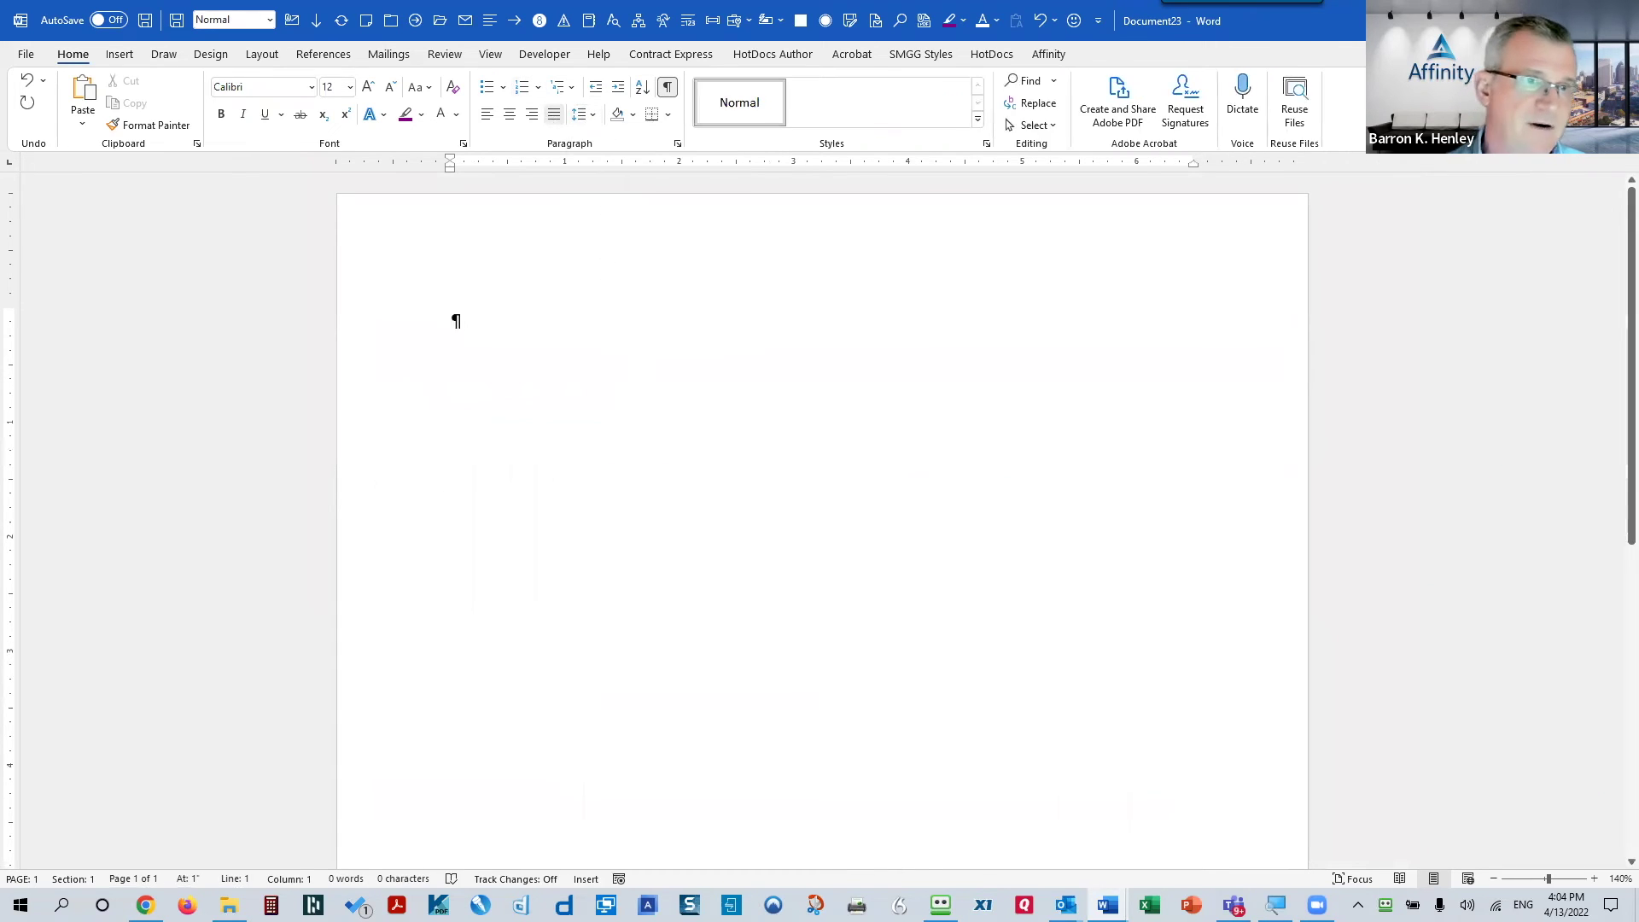
Type three lines of sample text in the test document and close it without saving
type("ksdalkf jasldkf lsadkj kjsadf dfs")
key("Return")
type("asdlkf sadlkf lsadkj l;sadj l;kjasd")
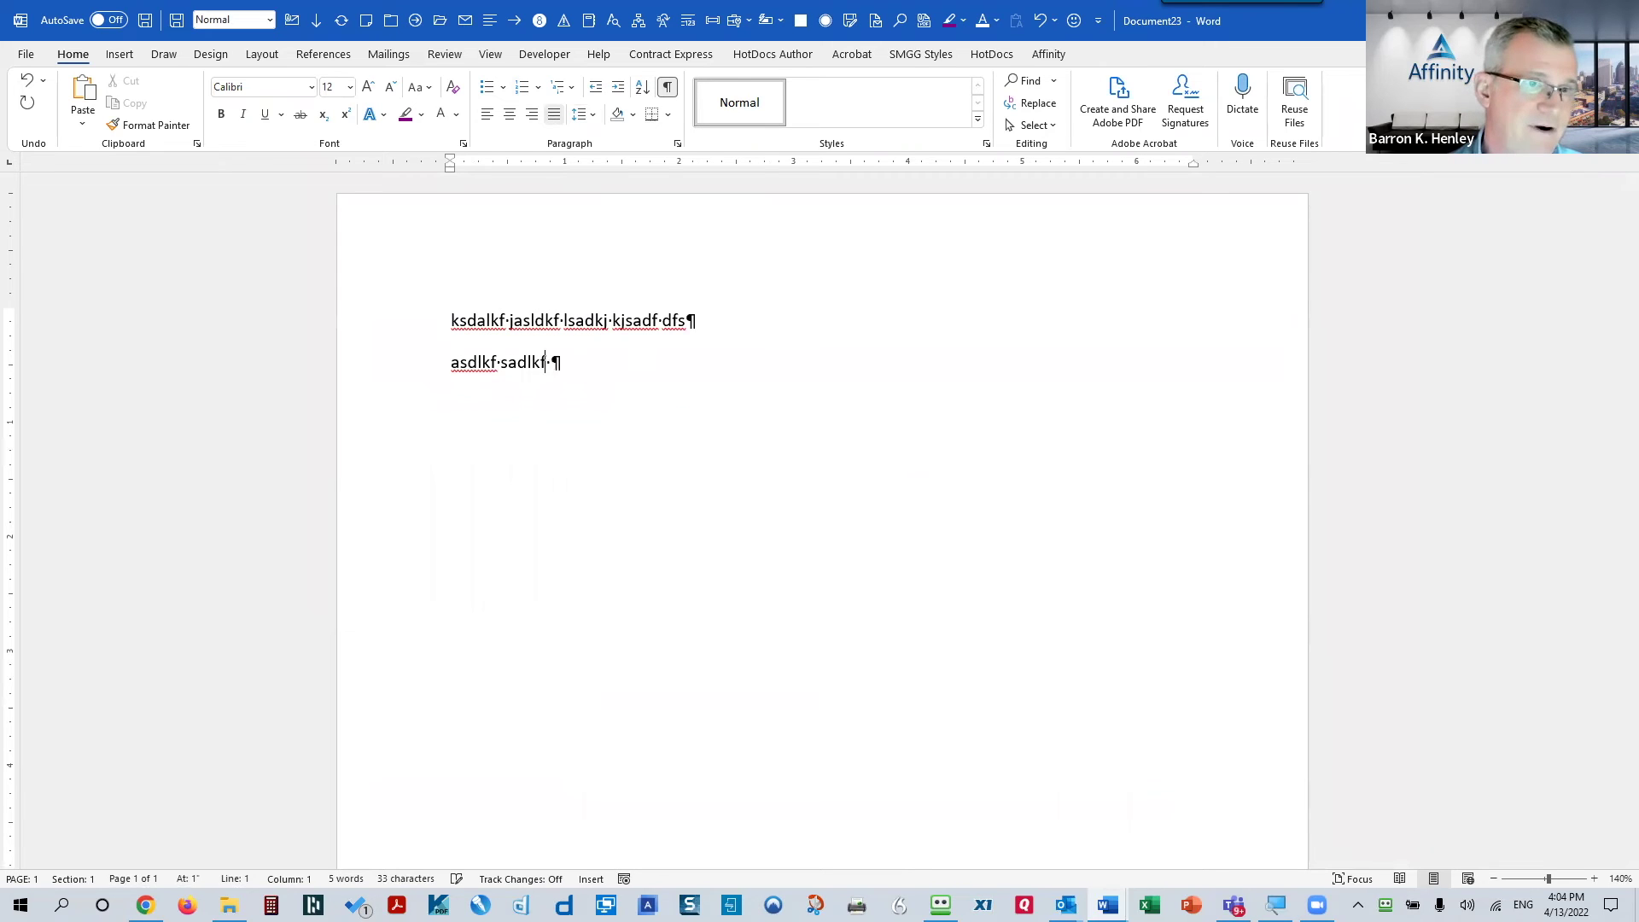
key("Return")
type("ldasjflksadj sd")
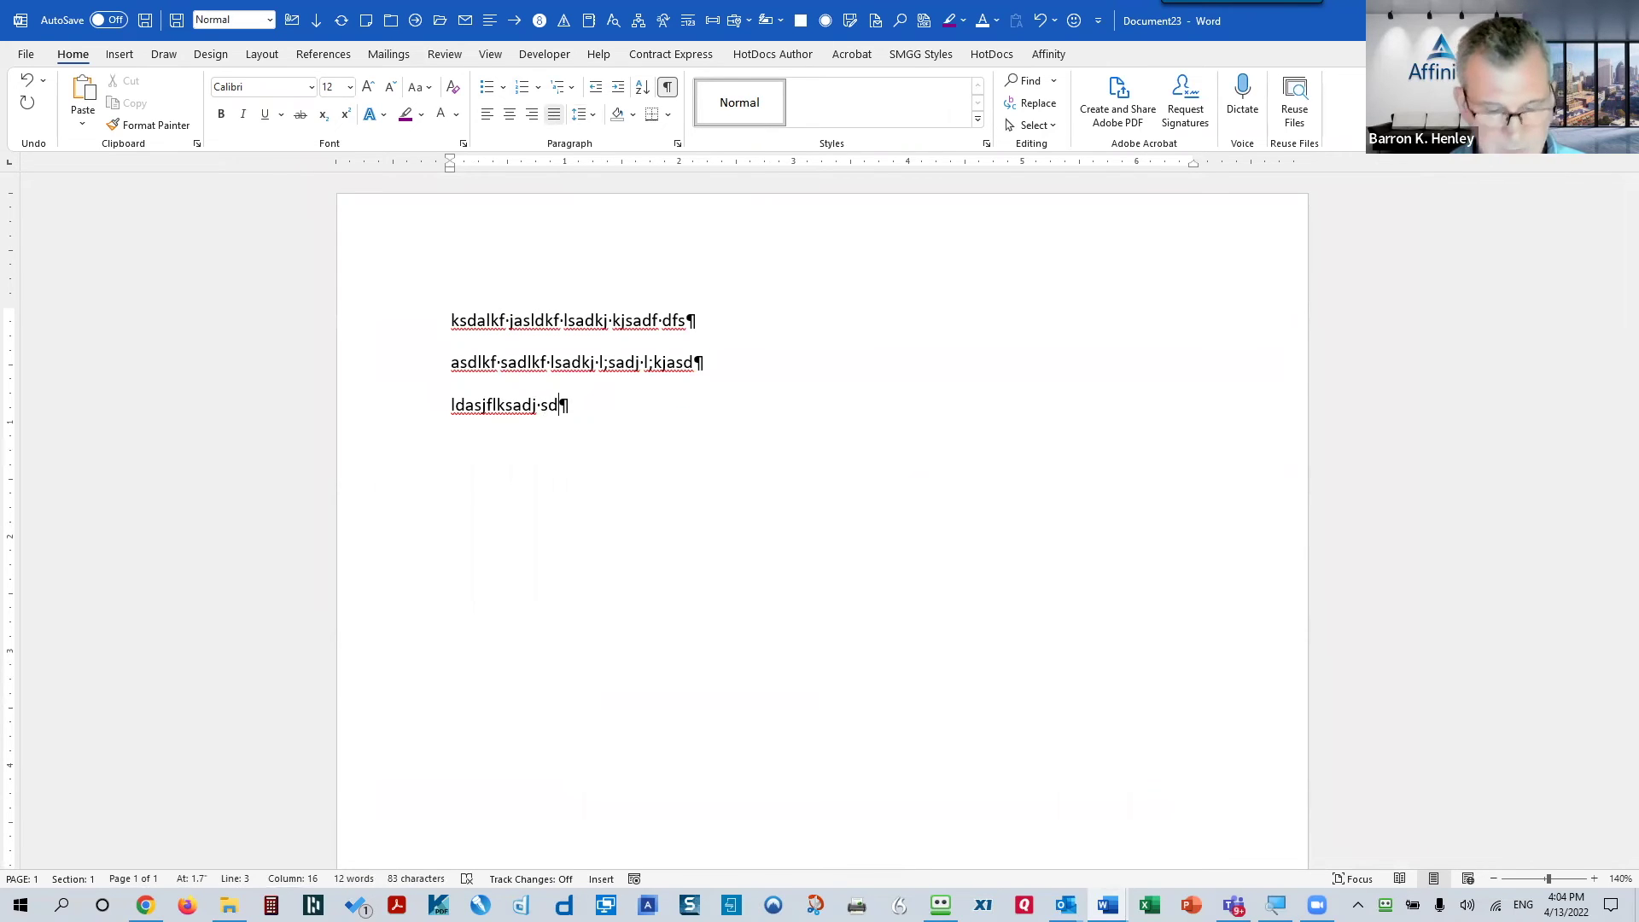
key("alt+f")
key("c")
left_click(819, 486)
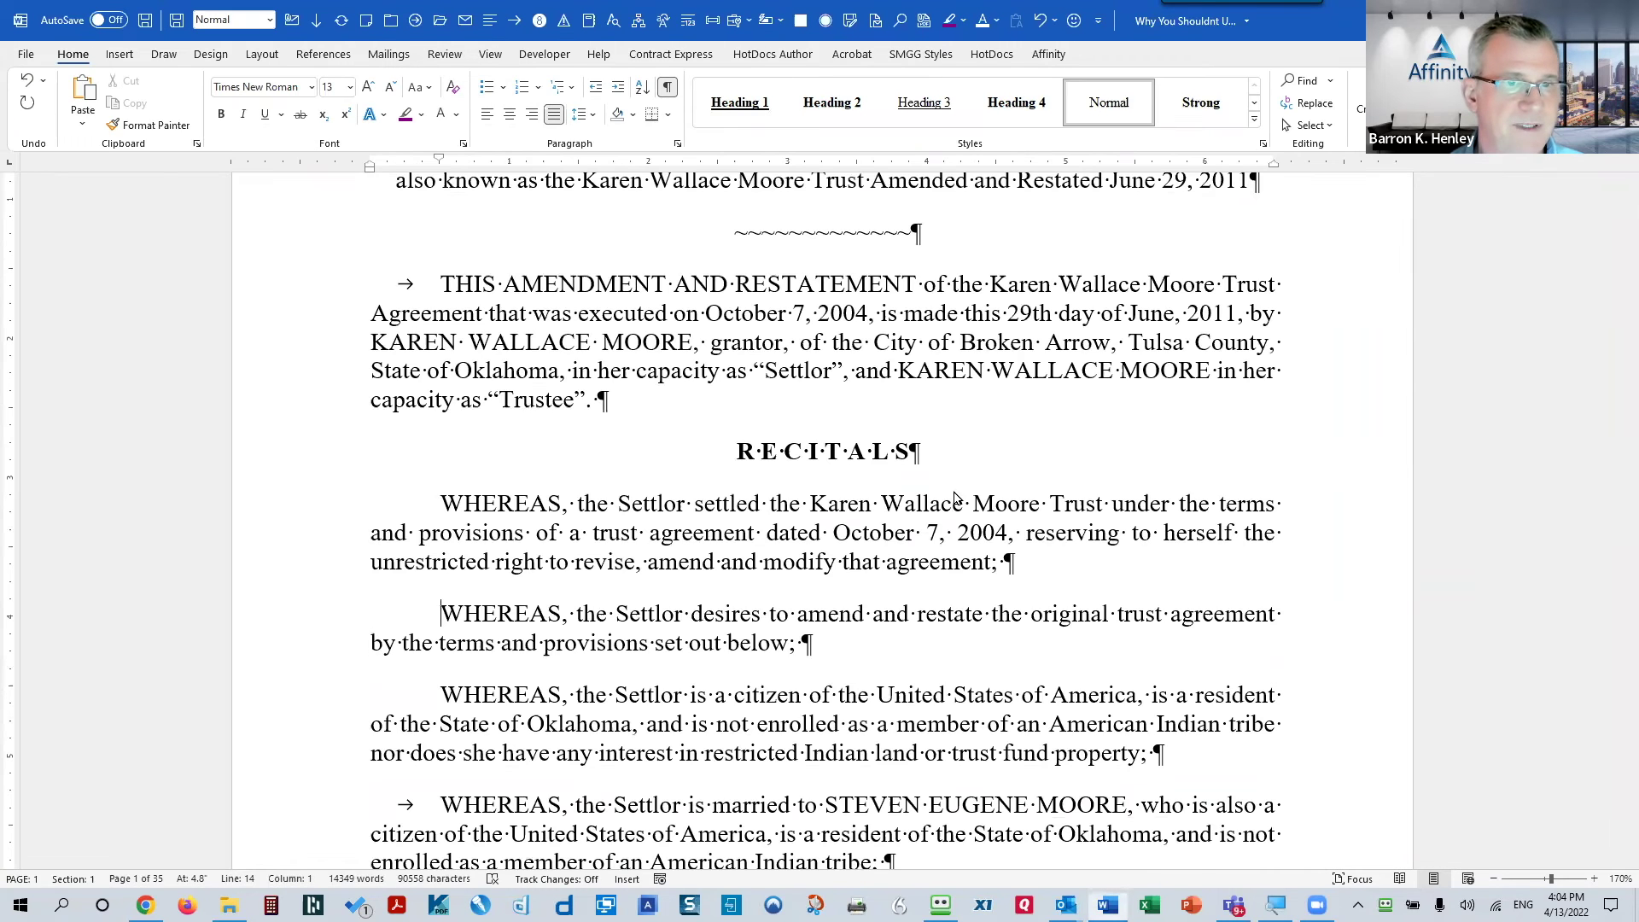
Scroll through the spaced-out trust document and turn Show/Hide ¶ off
scroll(1008, 543, "down", 4)
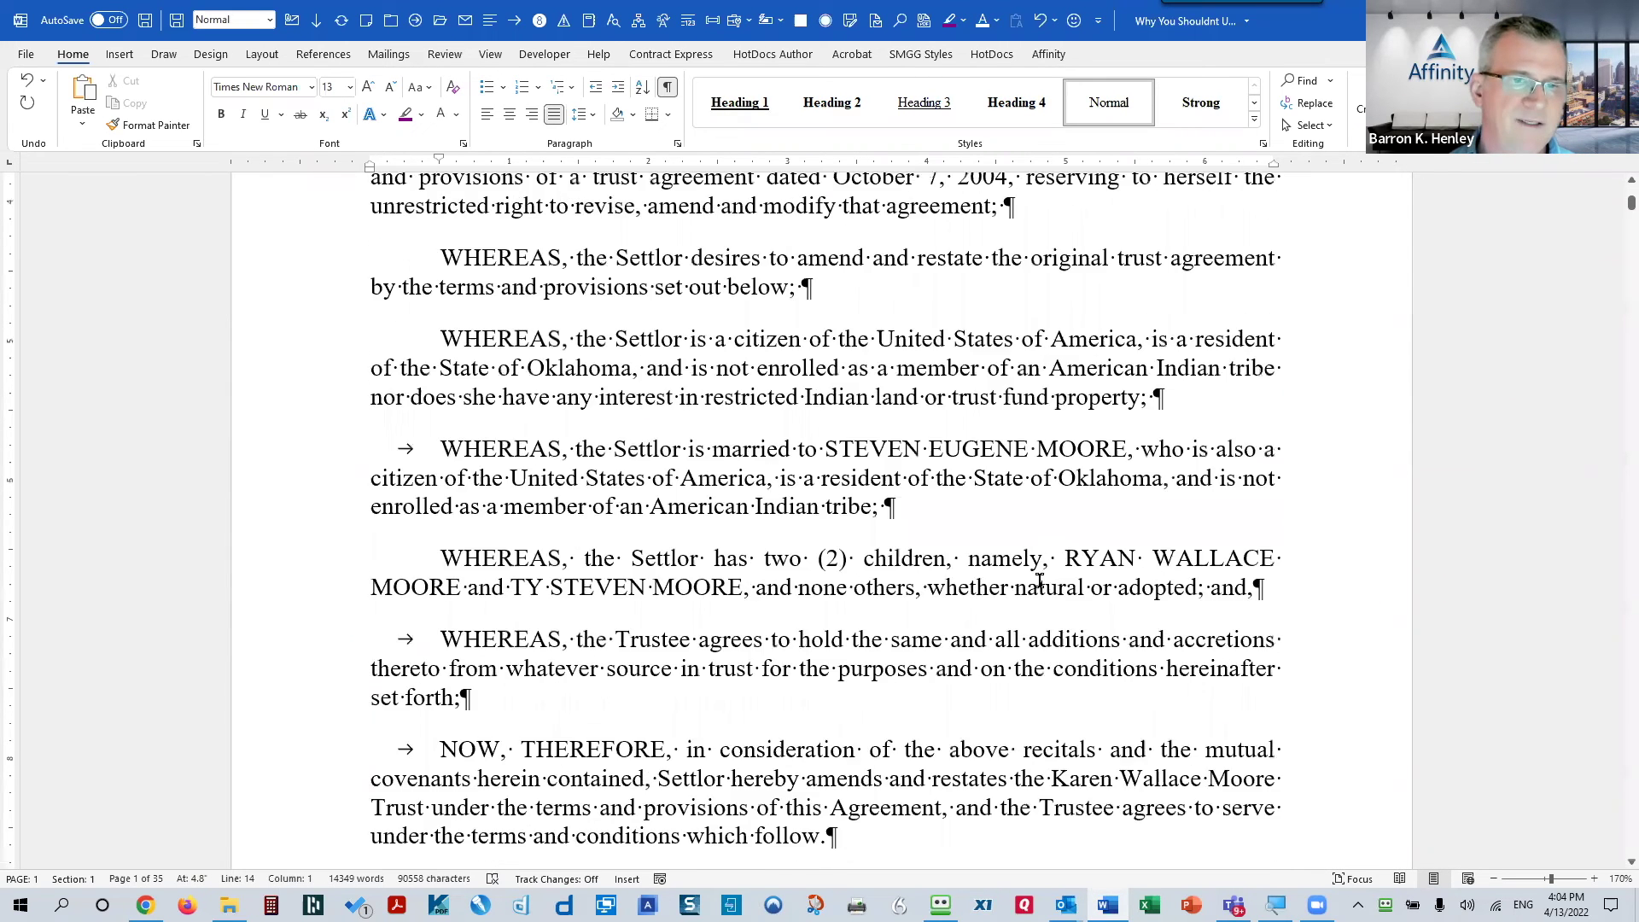
scroll(1039, 581, "down", 3)
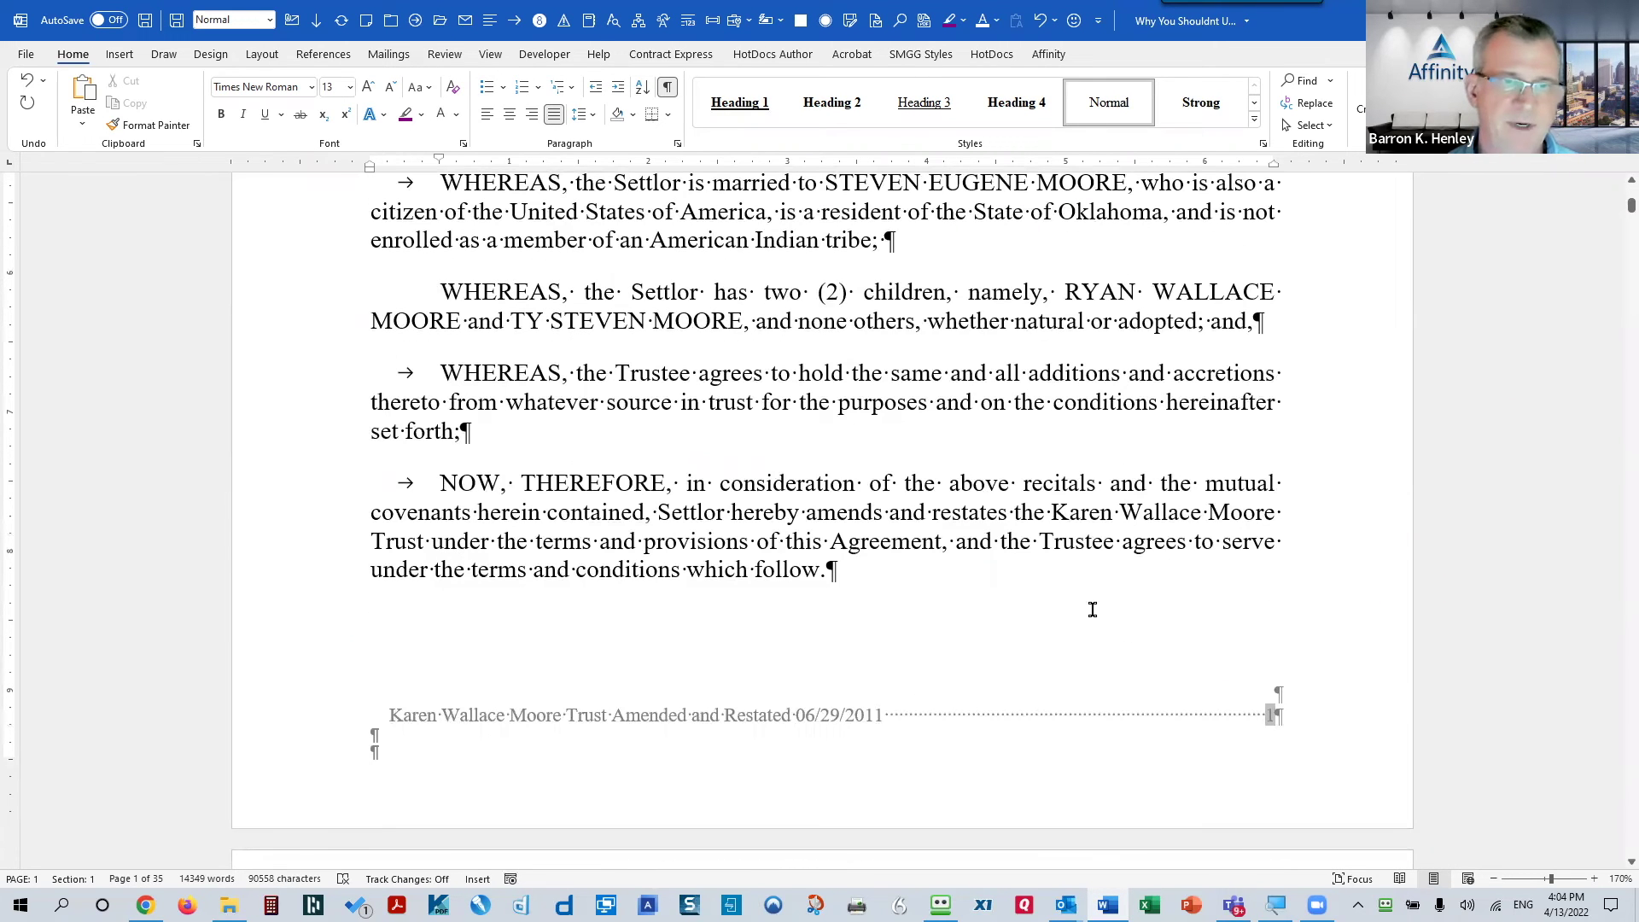
scroll(901, 647, "down", 3)
scroll(901, 647, "down", 15)
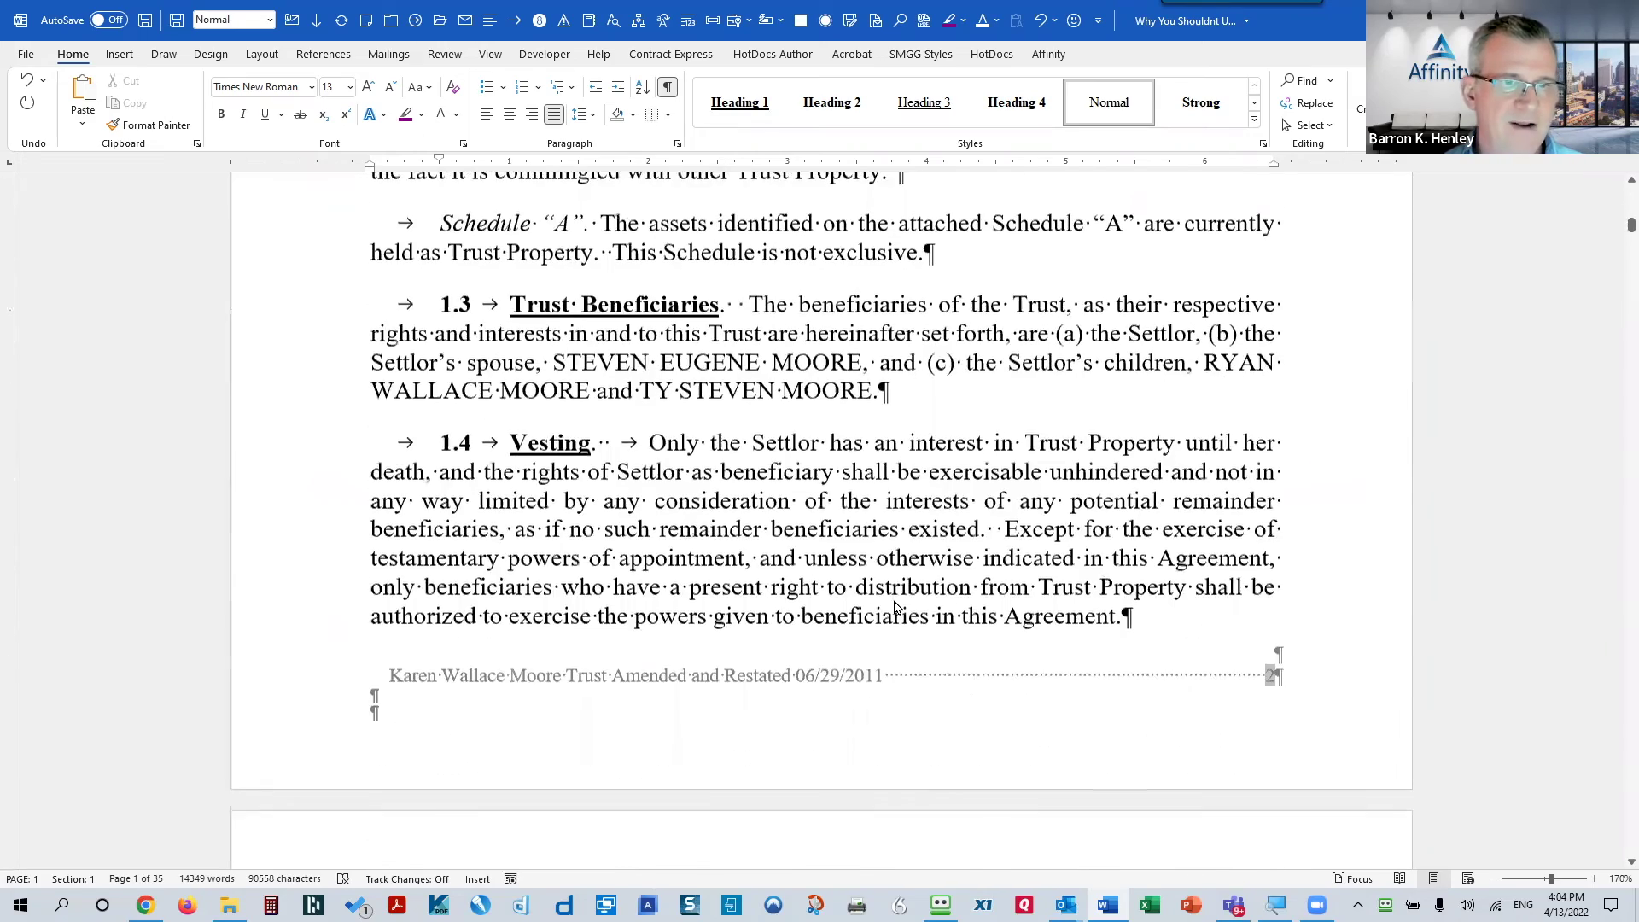
scroll(896, 607, "down", 2)
scroll(803, 590, "down", 2)
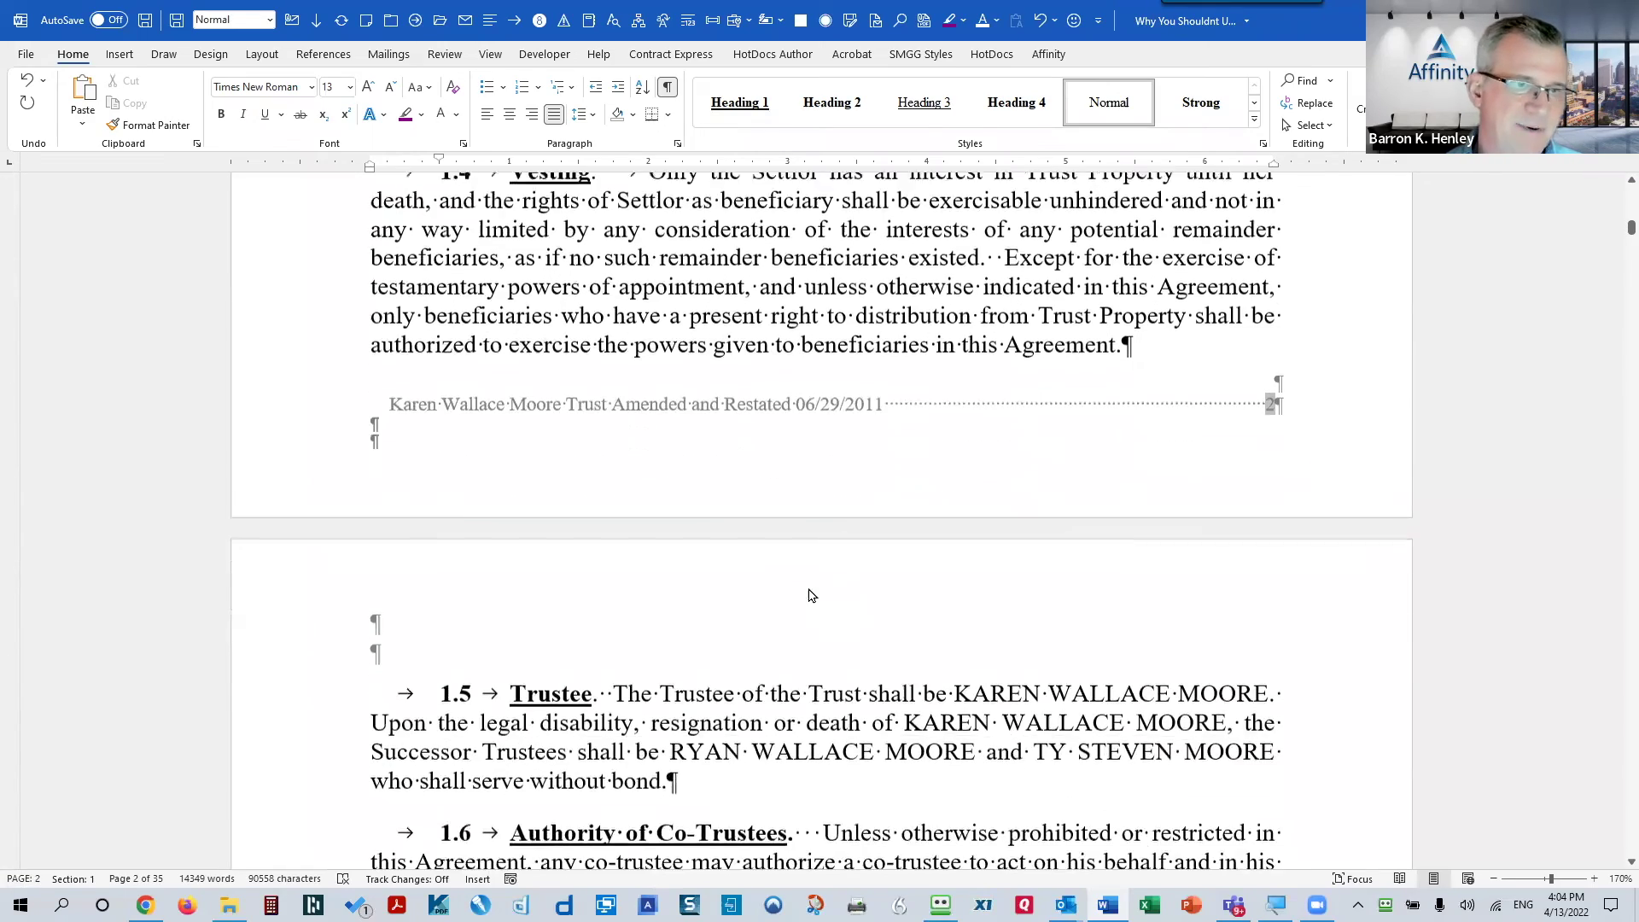
scroll(955, 578, "up", 3)
scroll(854, 427, "down", 1, "ctrl")
scroll(768, 276, "up", 2)
left_click(667, 86)
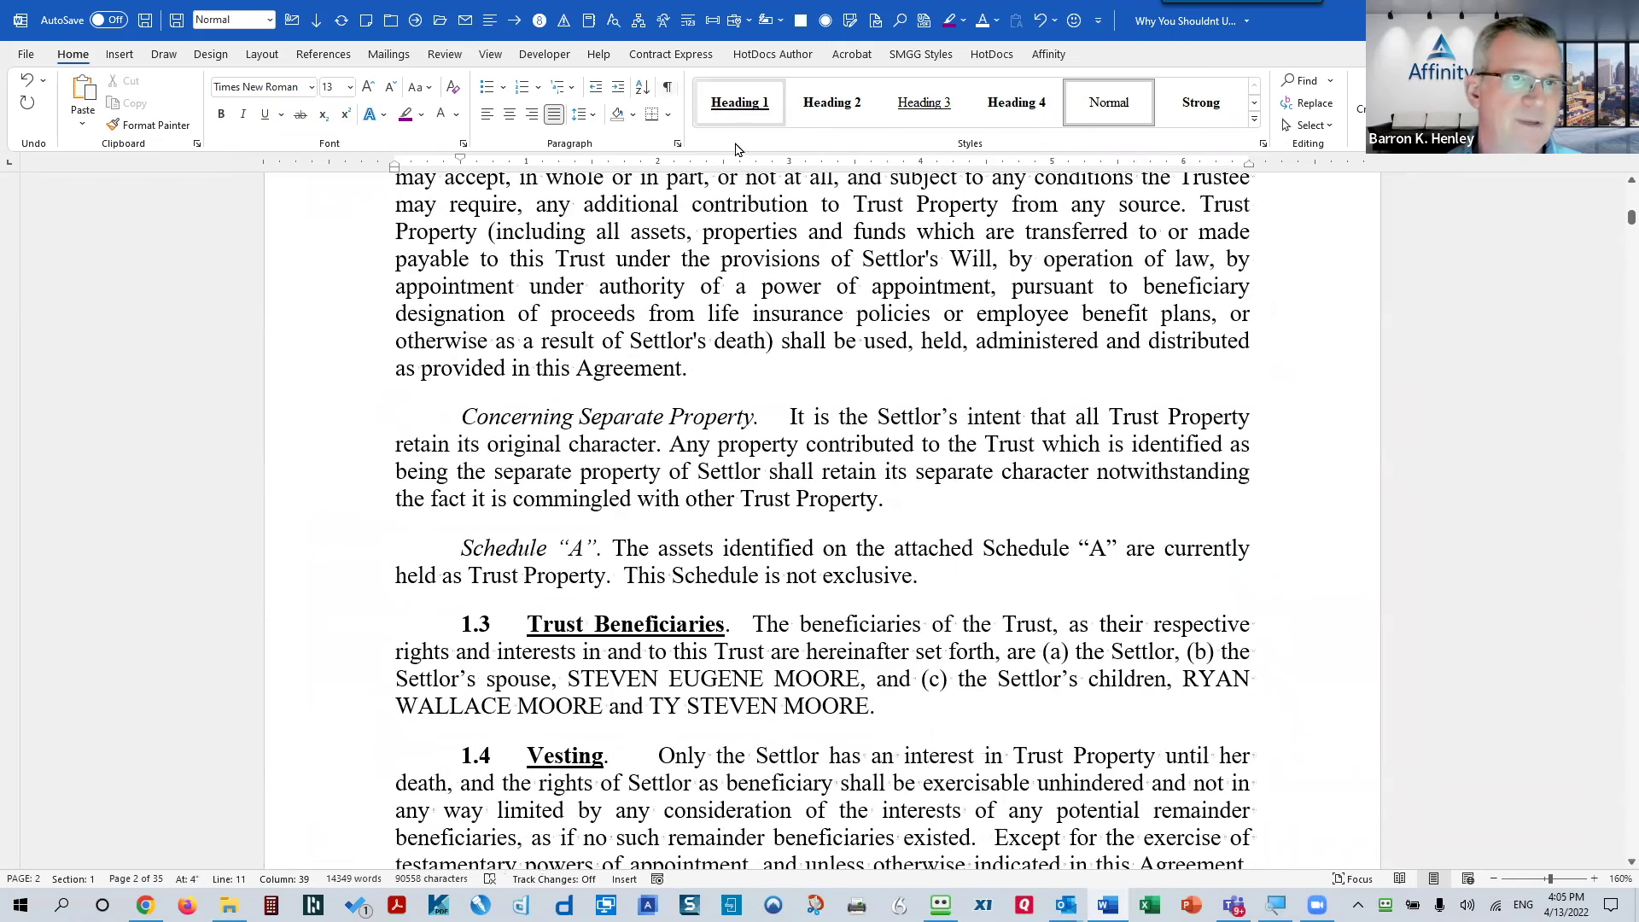
scroll(872, 435, "up", 5)
scroll(872, 435, "up", 4)
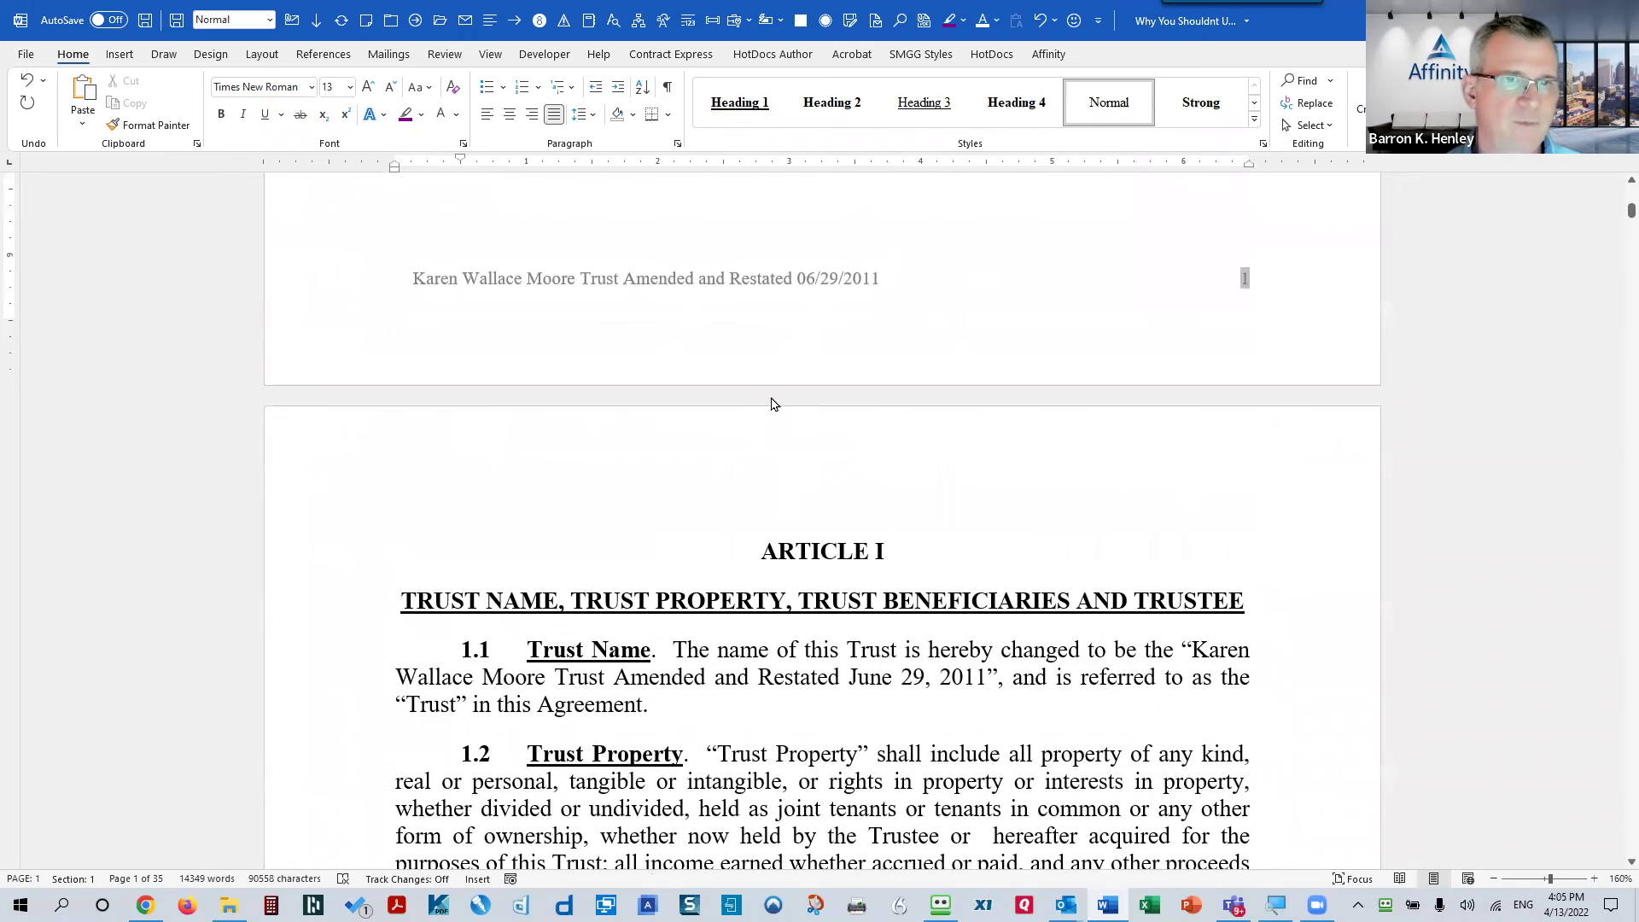
scroll(853, 435, "up", 2)
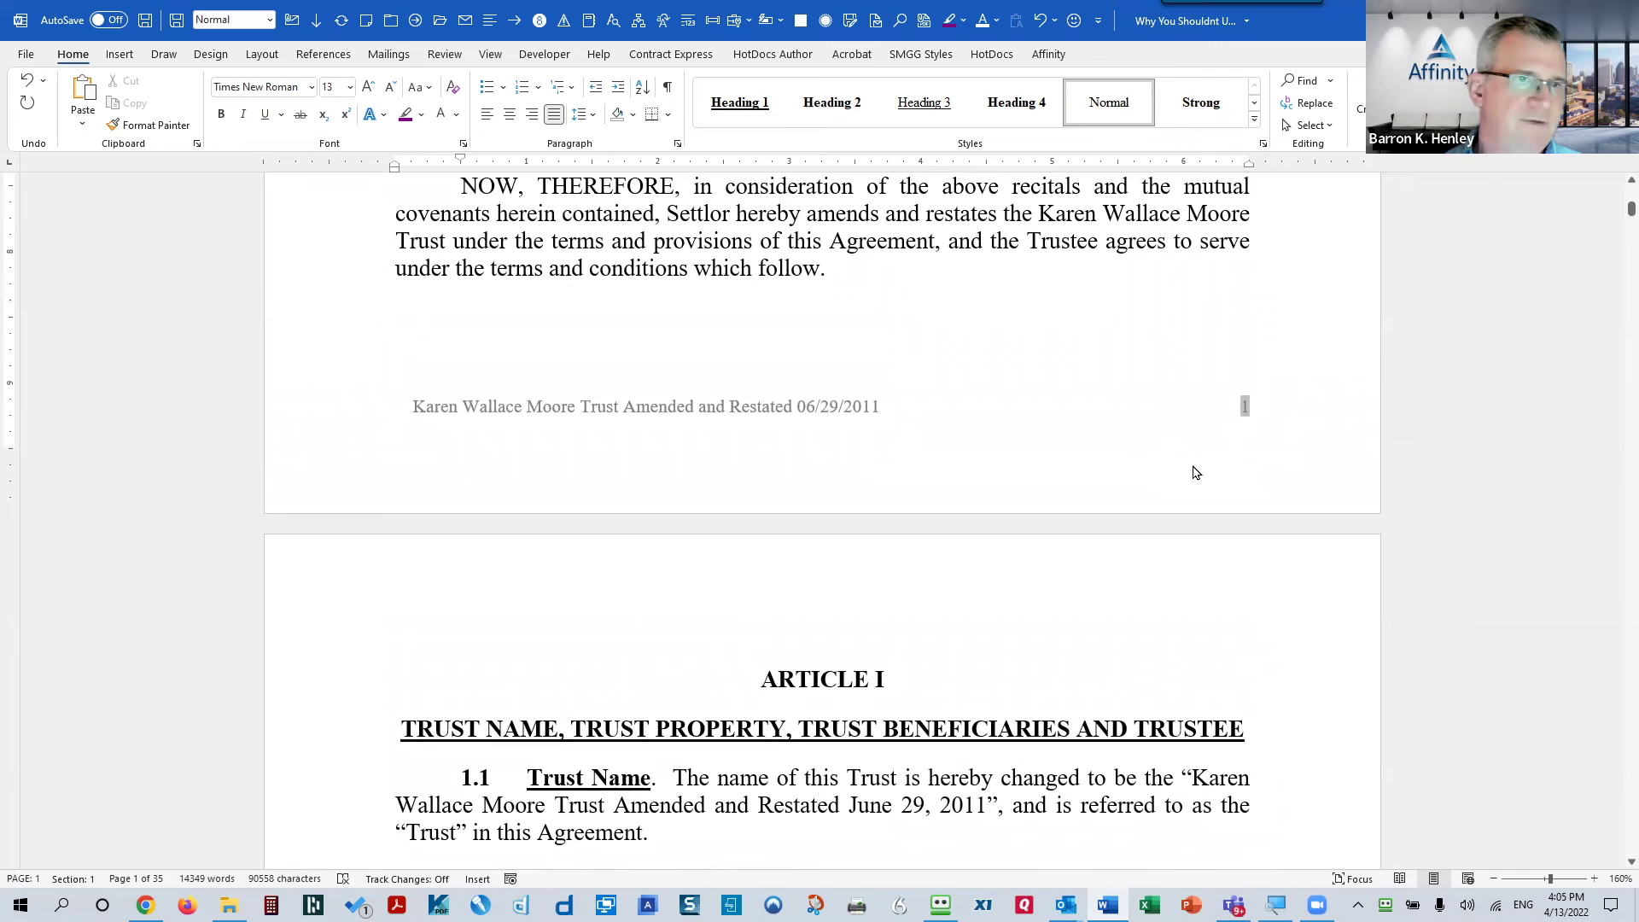
On the View tab, hide the white space between pages and scroll to check it
left_click(490, 58)
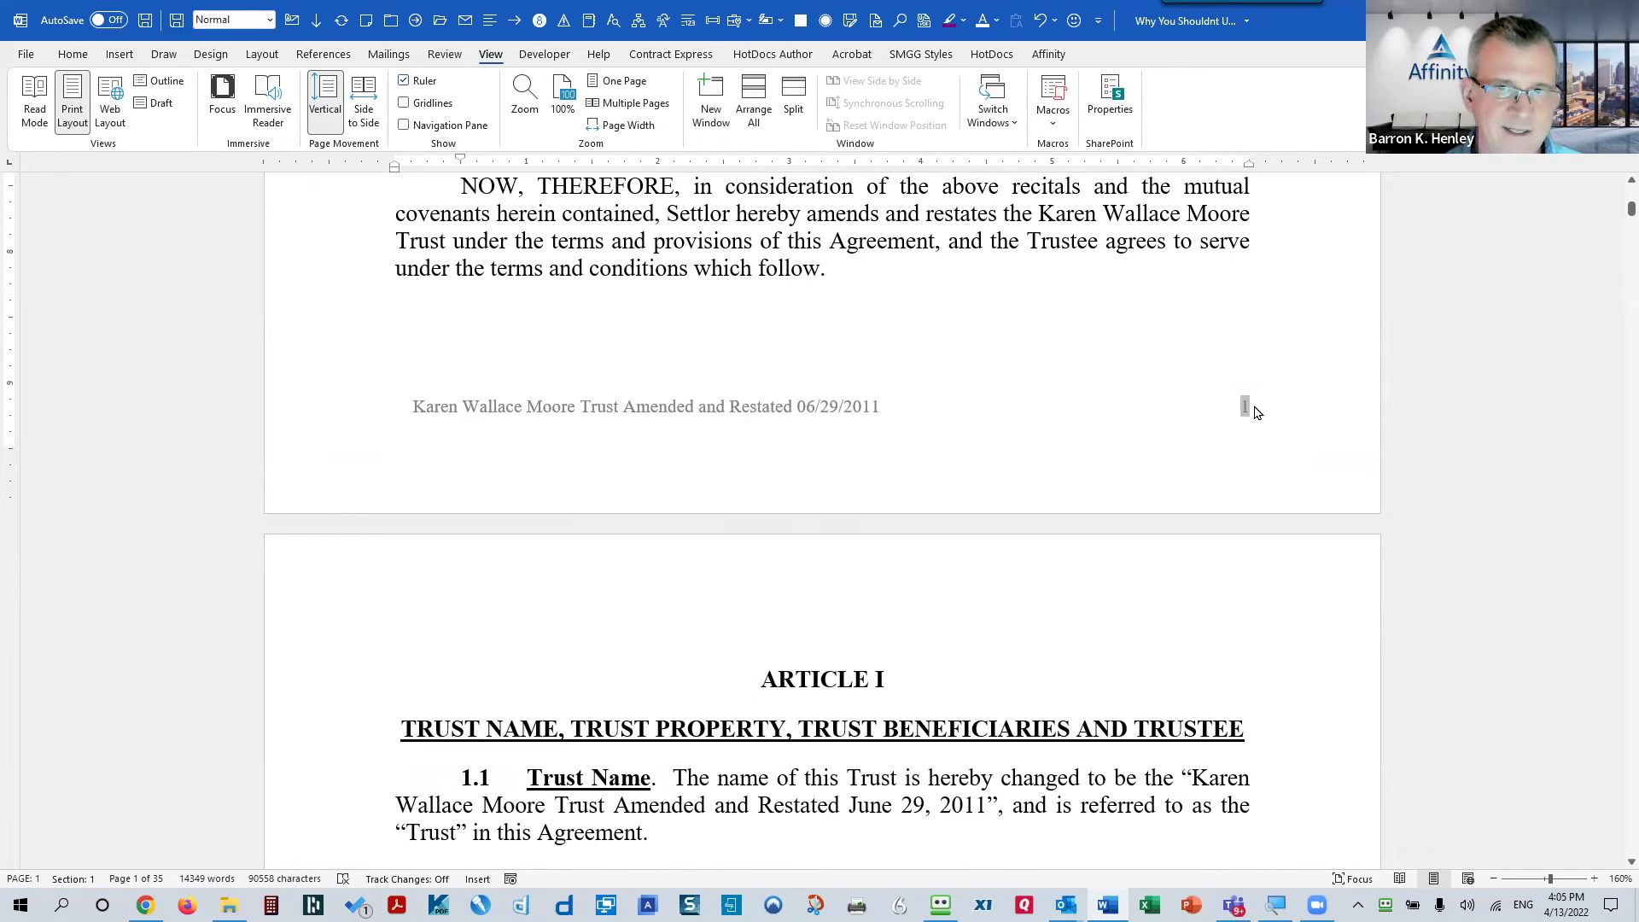
double_click(960, 520)
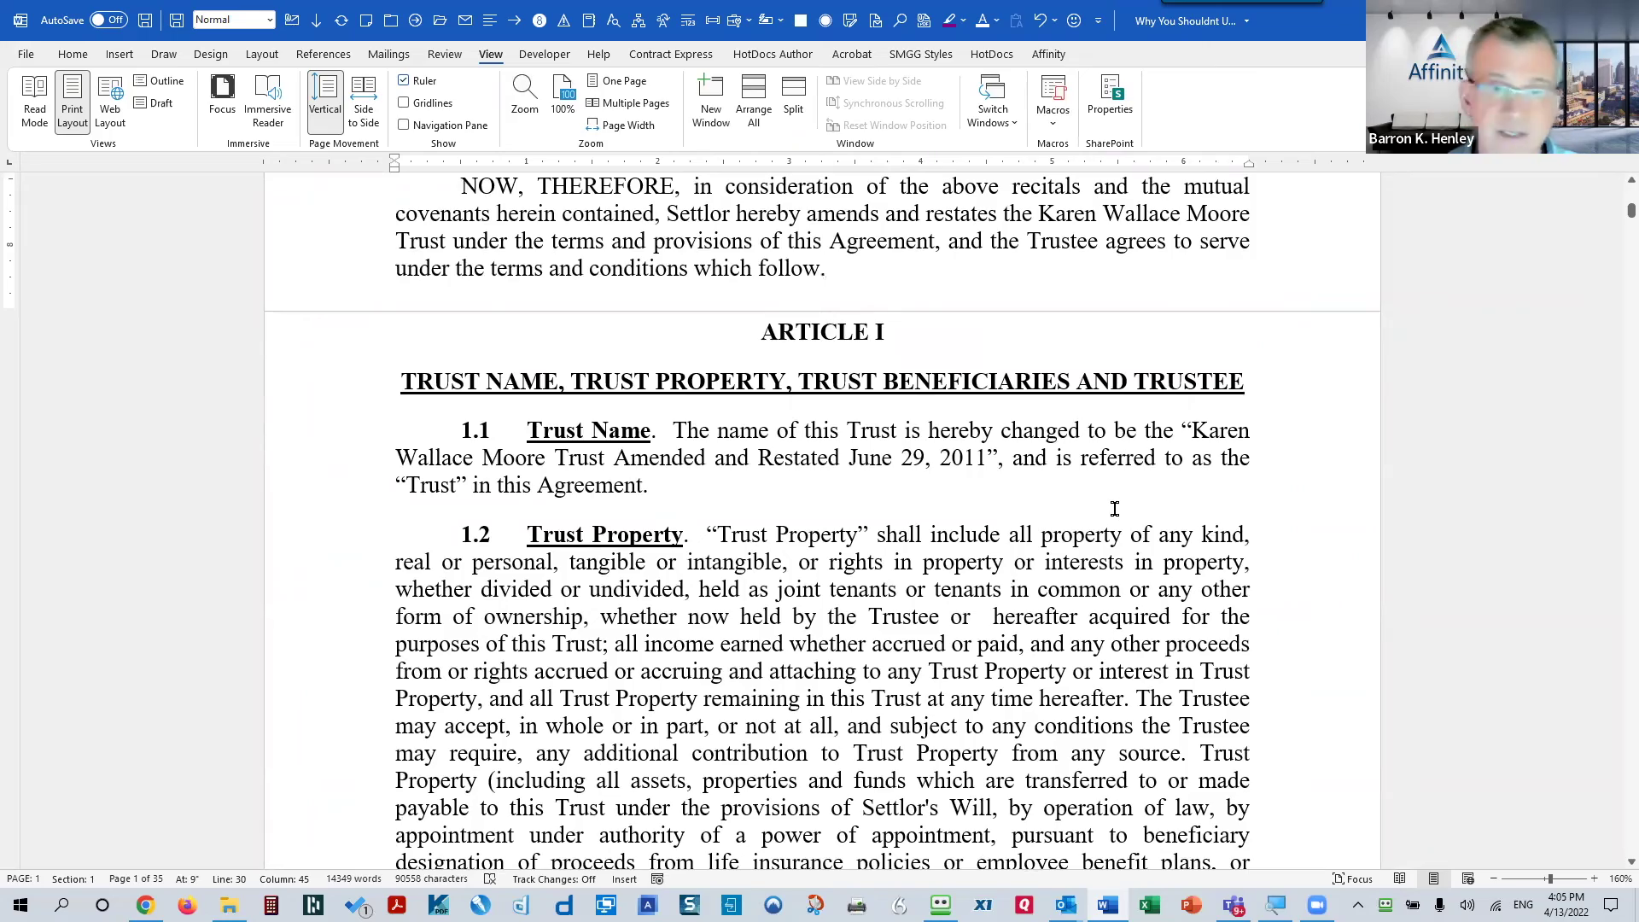
scroll(1108, 556, "up", 5)
scroll(1101, 571, "down", 5)
scroll(1095, 583, "down", 20)
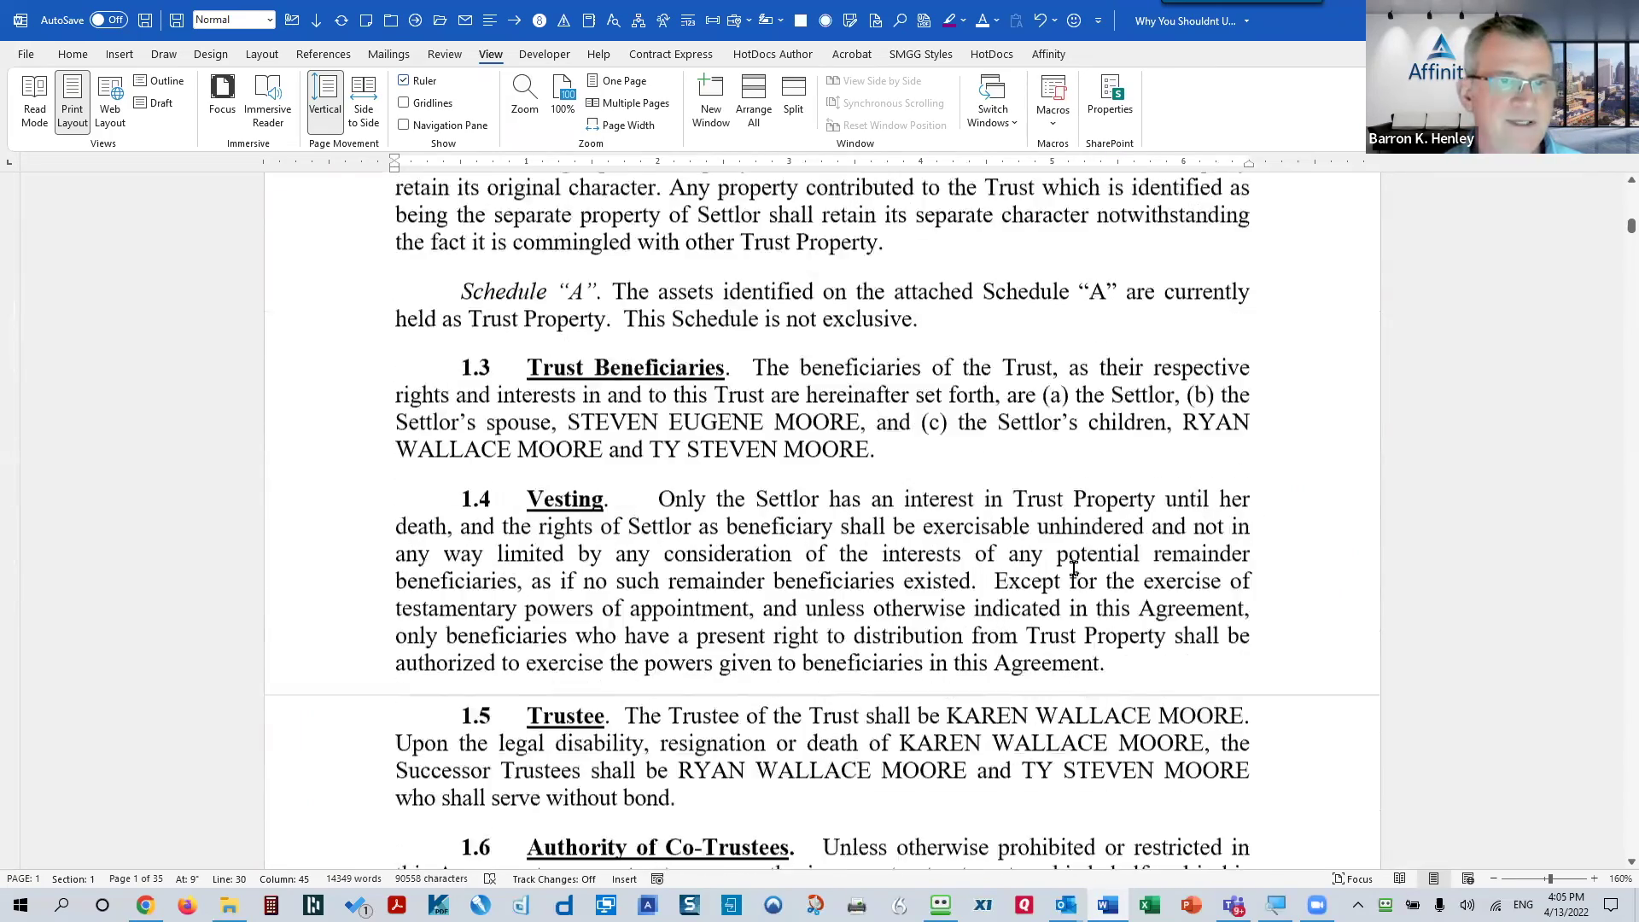
scroll(1088, 553, "down", 9)
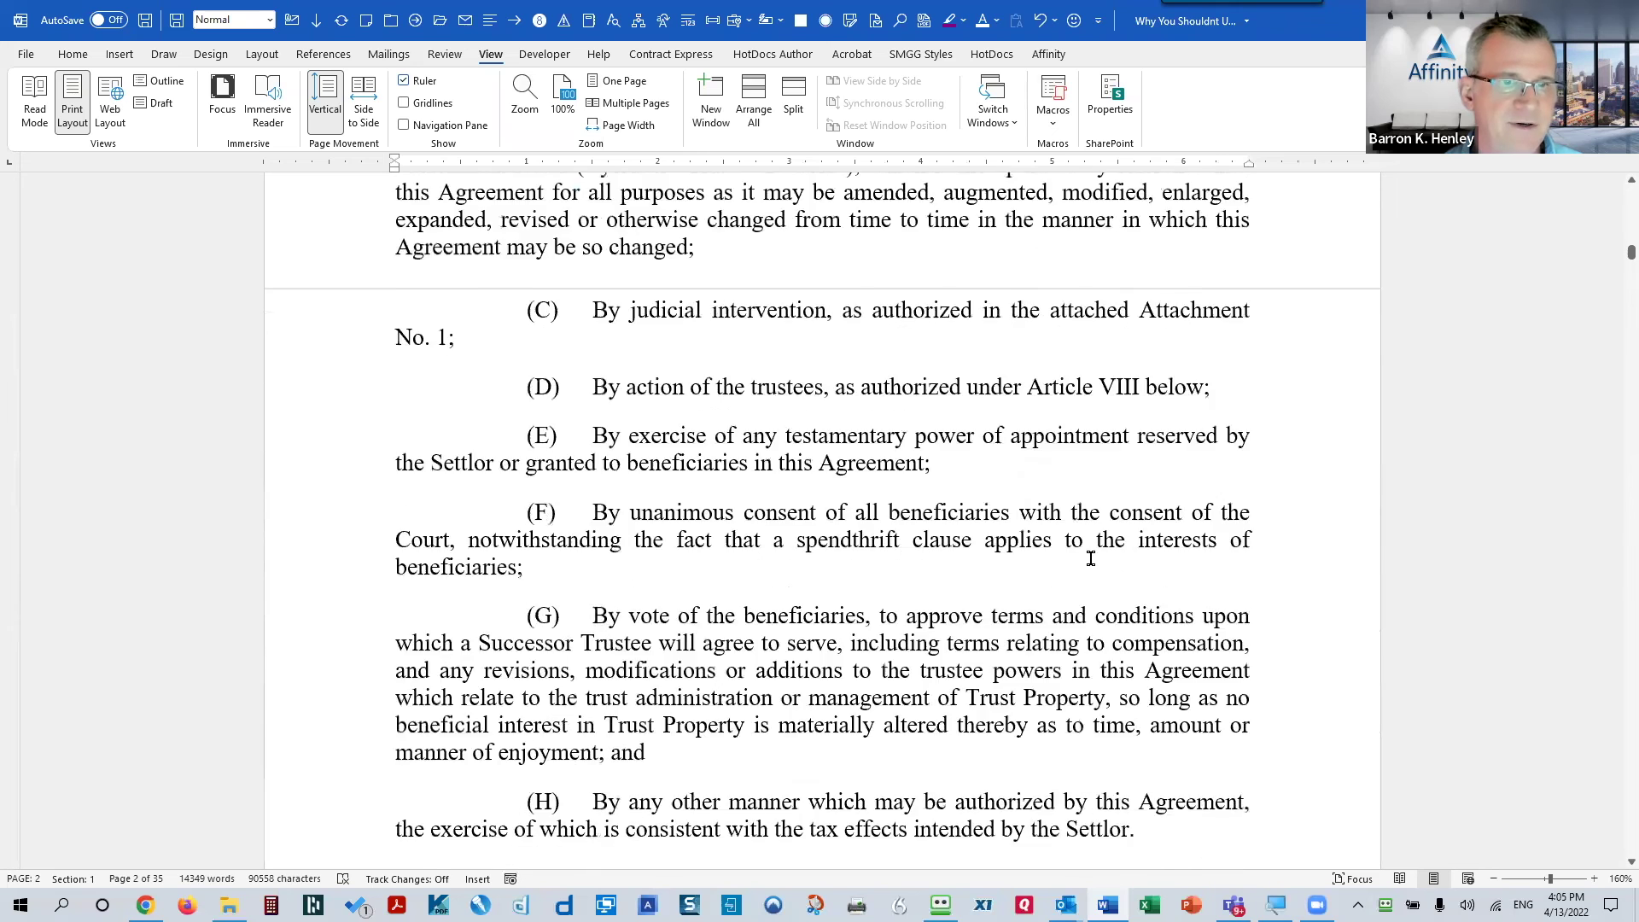
scroll(1092, 546, "up", 3)
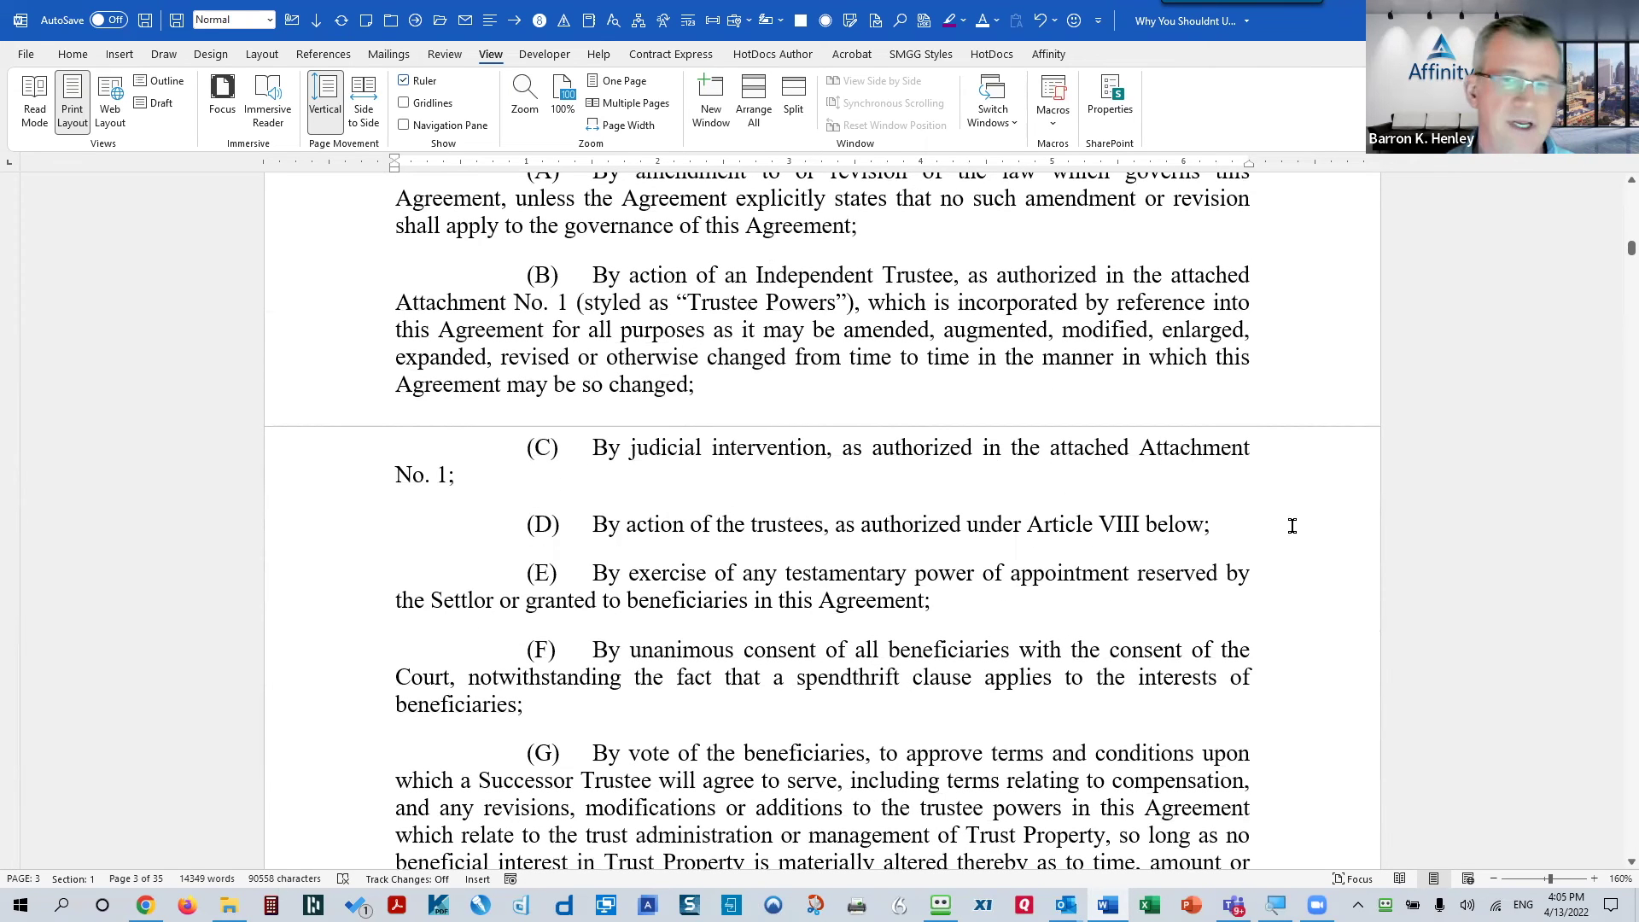
Show the white space between pages again and place the cursor in clause (B)
double_click(1334, 426)
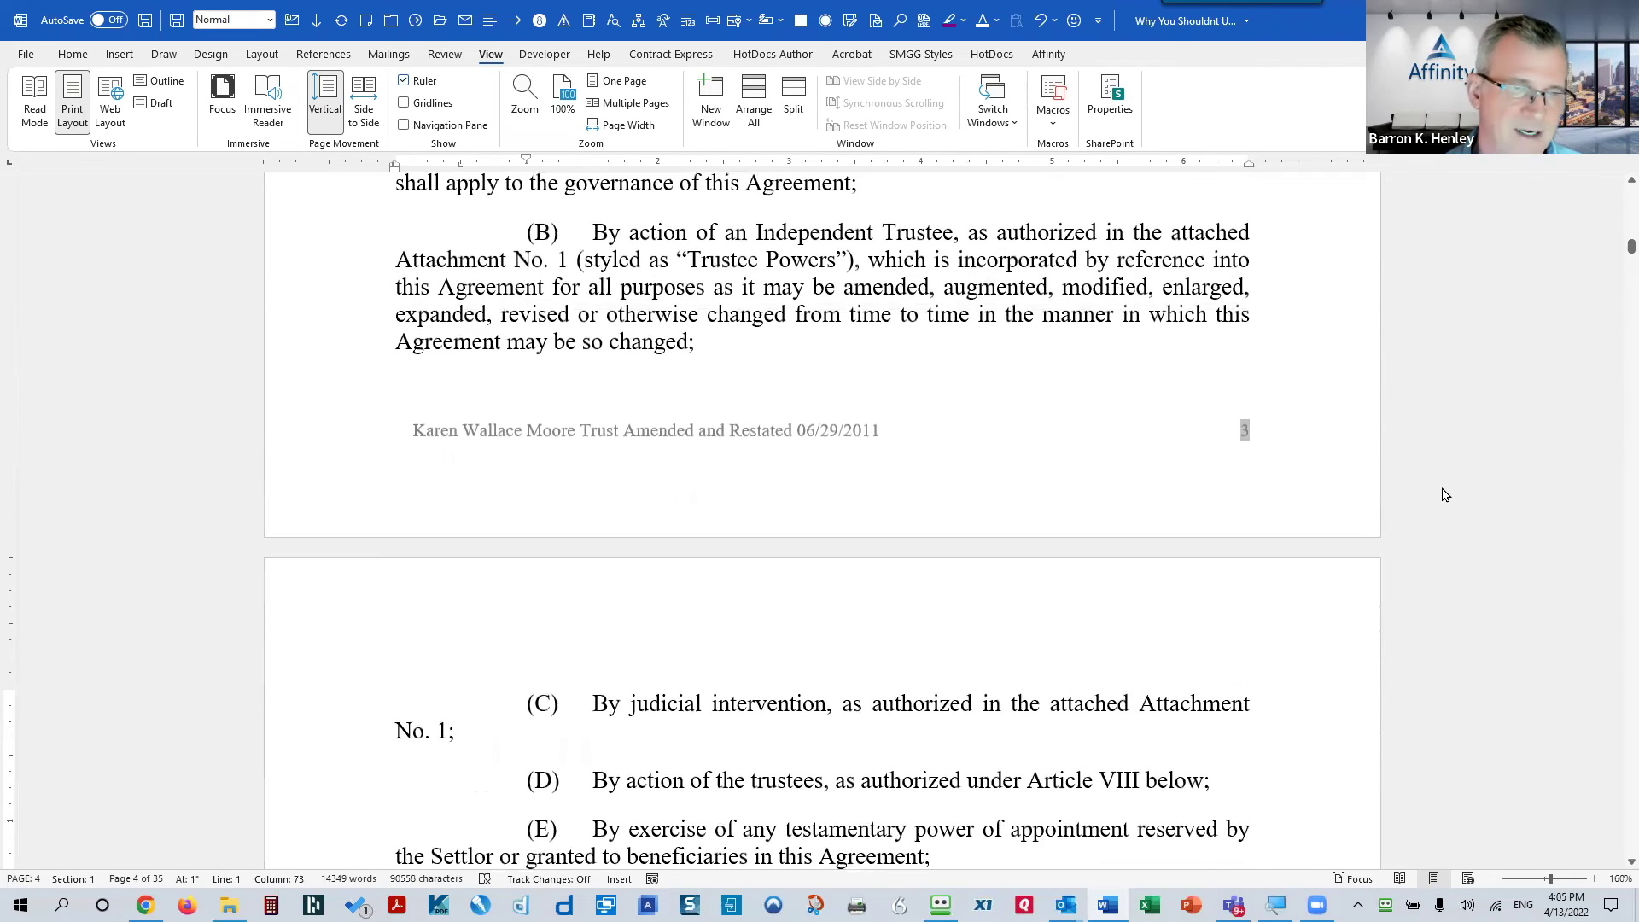
left_click(976, 261)
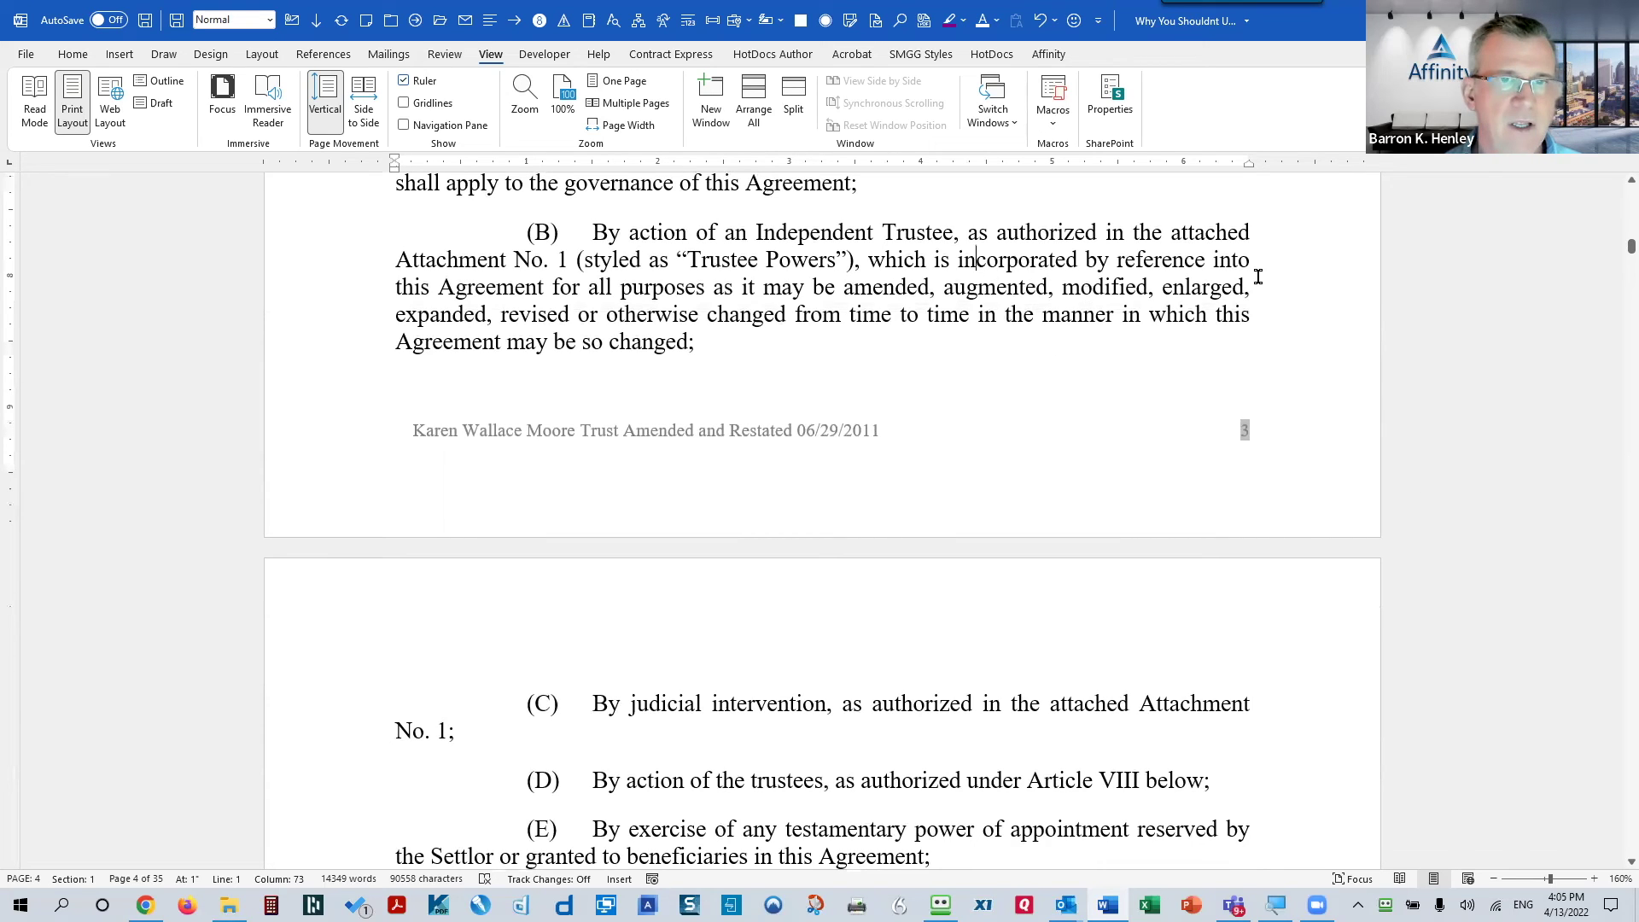
left_click(821, 313)
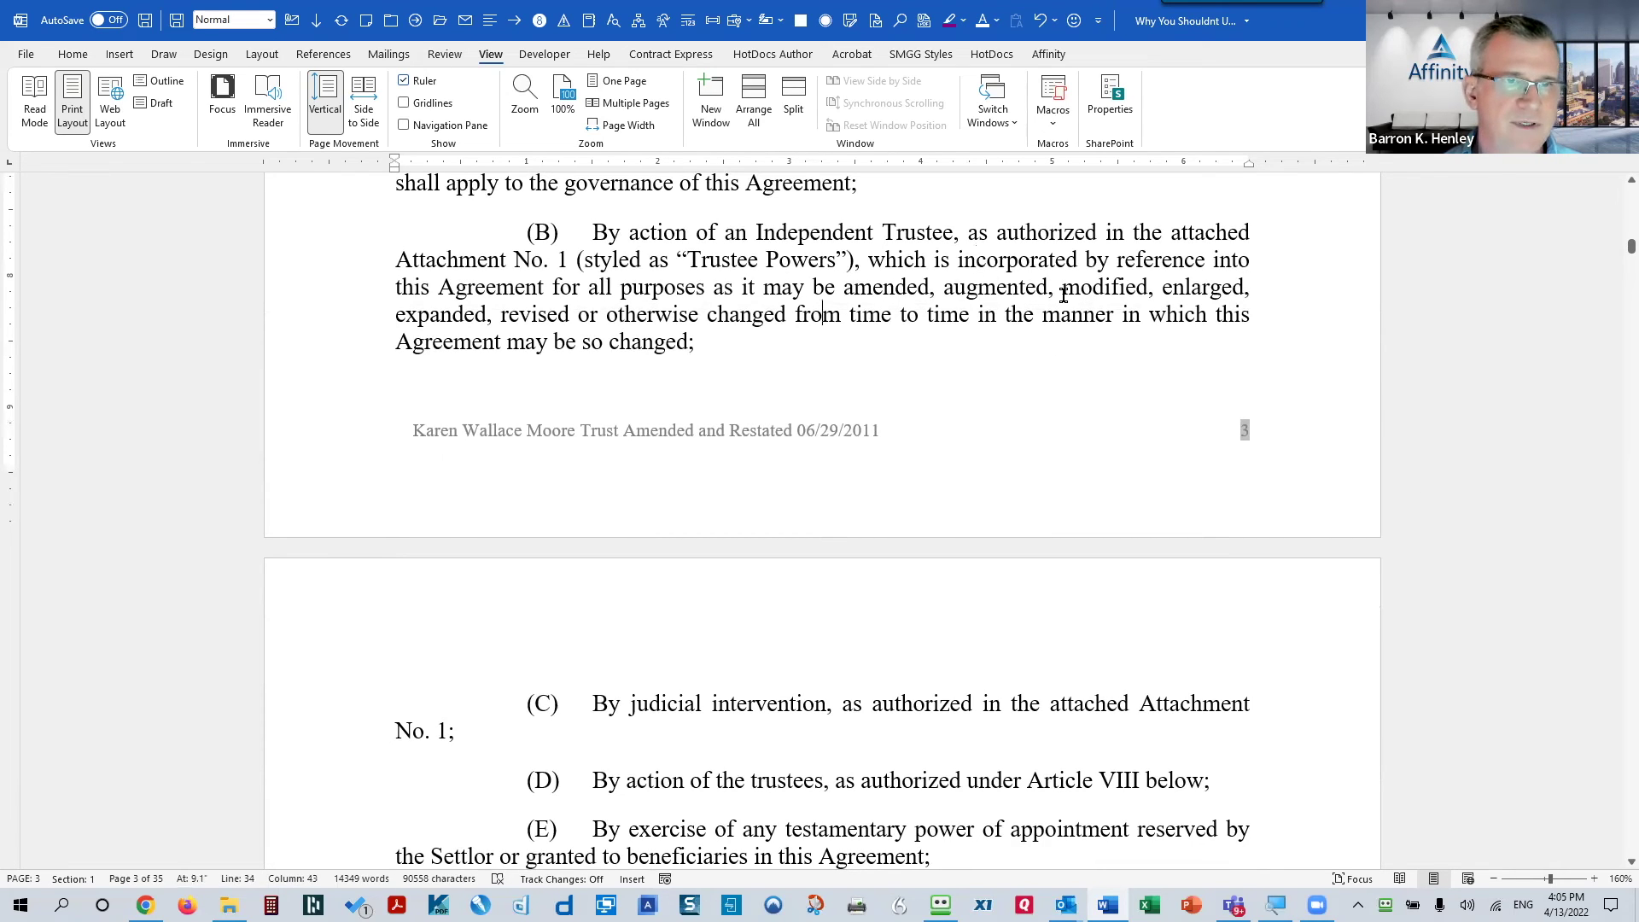